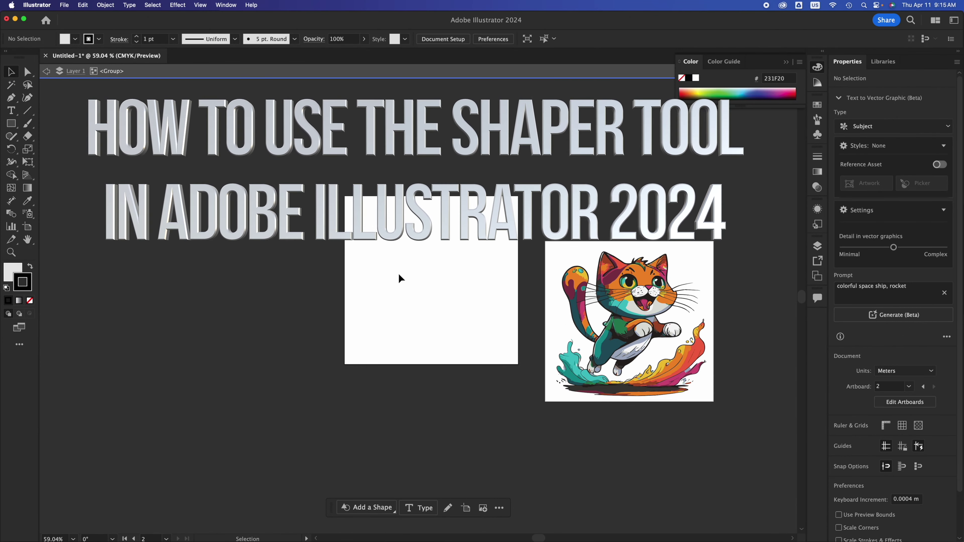
Step: Sketch a rough rectangle, triangle and circle with the Shaper tool so they become clean grey shapes
{"action": "scroll", "coordinate": [348, 303], "scroll_direction": "up", "scroll_amount": 2}
{"action": "scroll", "coordinate": [398, 275], "scroll_direction": "up", "scroll_amount": 2}
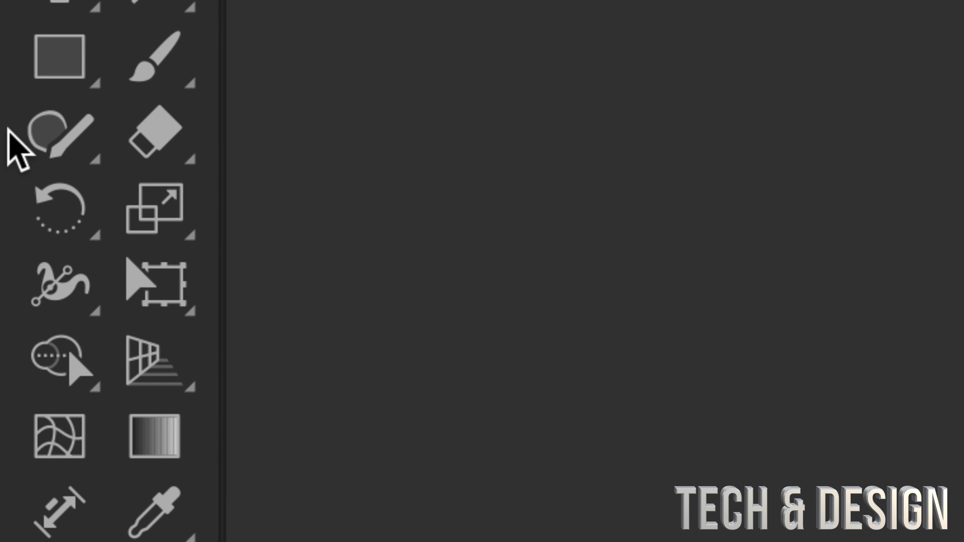
{"action": "left_click", "coordinate": [51, 138]}
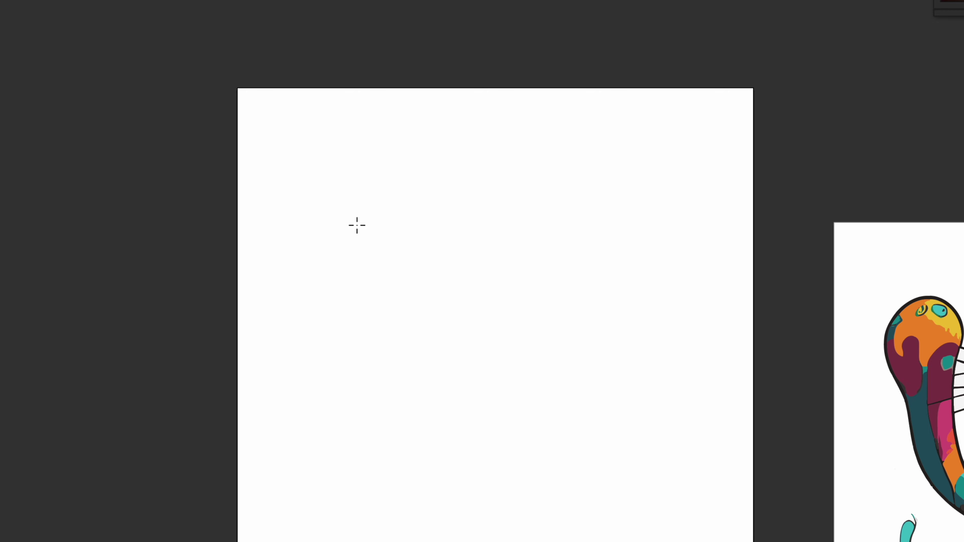
{"action": "mouse_move", "coordinate": [350, 210]}
{"action": "left_mouse_down"}
{"action": "mouse_move", "coordinate": [347, 355]}
{"action": "mouse_move", "coordinate": [624, 263]}
{"action": "mouse_move", "coordinate": [620, 144]}
{"action": "mouse_move", "coordinate": [359, 123]}
{"action": "mouse_move", "coordinate": [344, 233]}
{"action": "left_mouse_up"}
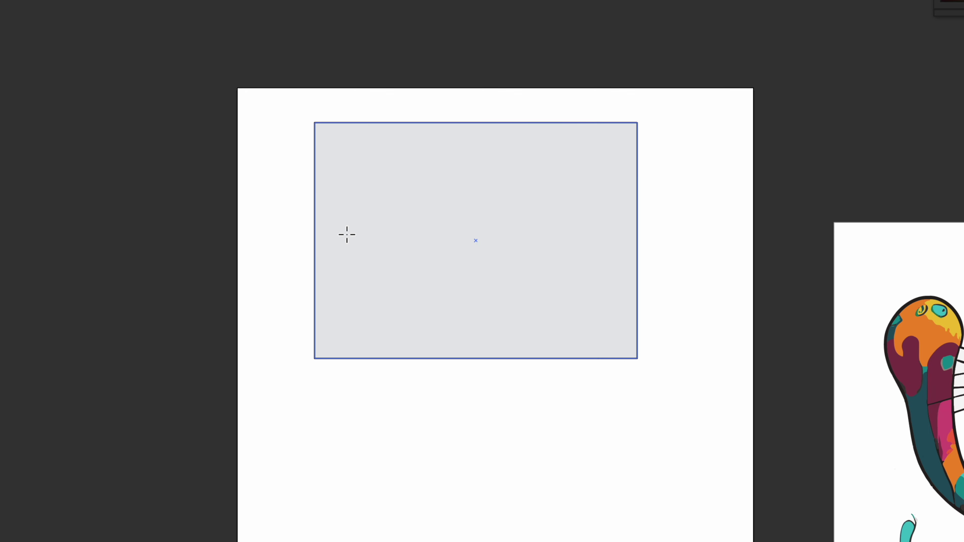
{"action": "scroll", "coordinate": [499, 291], "scroll_direction": "down", "scroll_amount": 5}
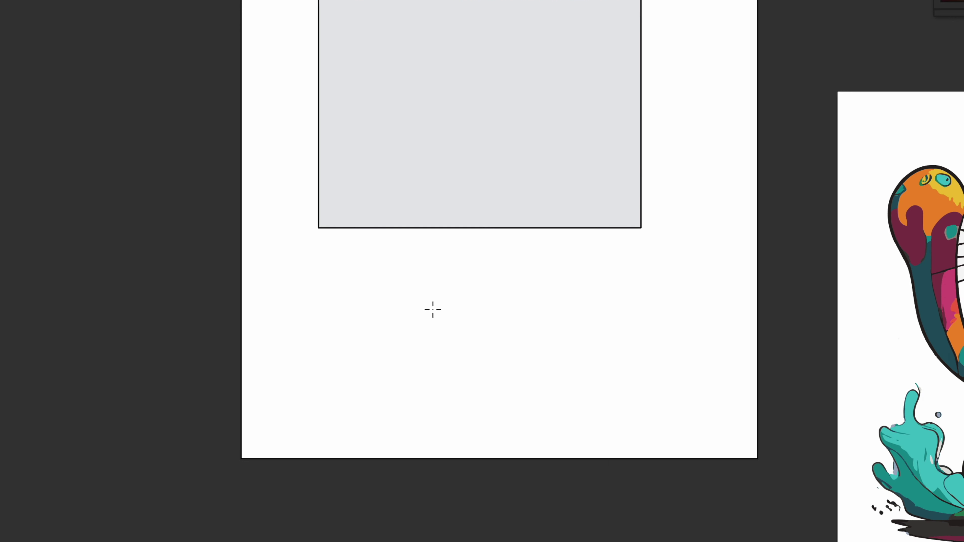
{"action": "mouse_move", "coordinate": [424, 291]}
{"action": "left_mouse_down"}
{"action": "mouse_move", "coordinate": [370, 390]}
{"action": "mouse_move", "coordinate": [466, 407]}
{"action": "mouse_move", "coordinate": [426, 291]}
{"action": "left_mouse_up"}
{"action": "mouse_move", "coordinate": [564, 290]}
{"action": "left_mouse_down"}
{"action": "mouse_move", "coordinate": [599, 370]}
{"action": "mouse_move", "coordinate": [630, 280]}
{"action": "mouse_move", "coordinate": [559, 282]}
{"action": "left_mouse_up"}
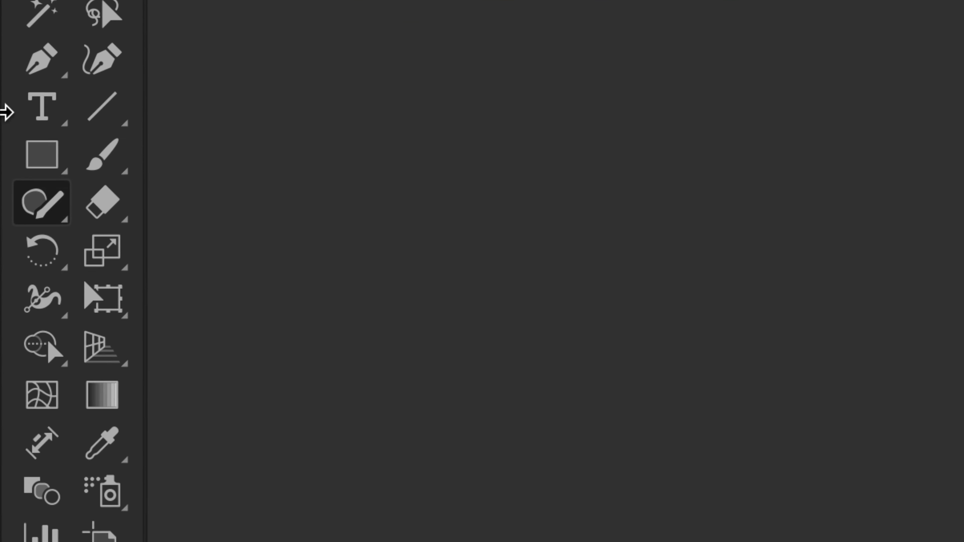
{"action": "left_click", "coordinate": [12, 125]}
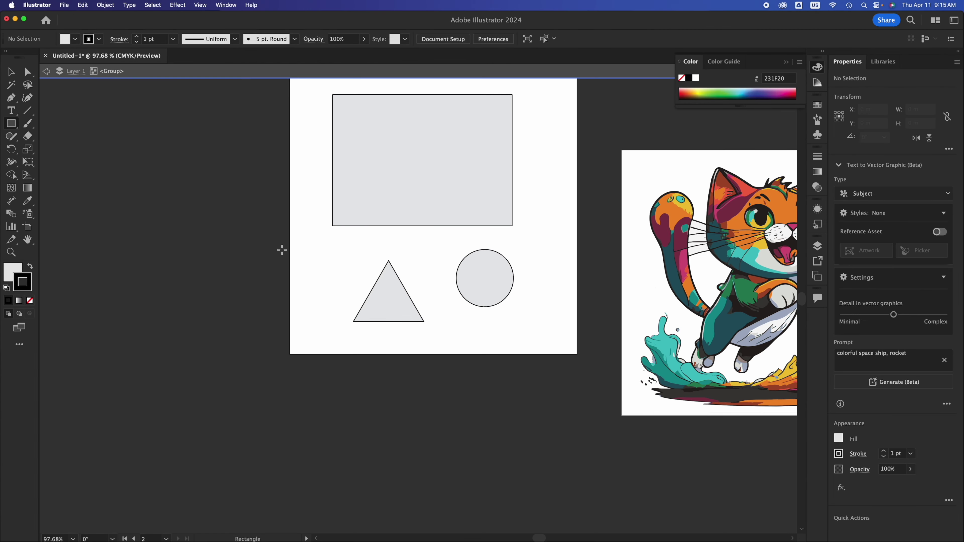
Step: Draw a small square left of the triangle, then delete the large rectangle
{"action": "left_click_drag", "start_coordinate": [311, 254], "coordinate": [364, 307]}
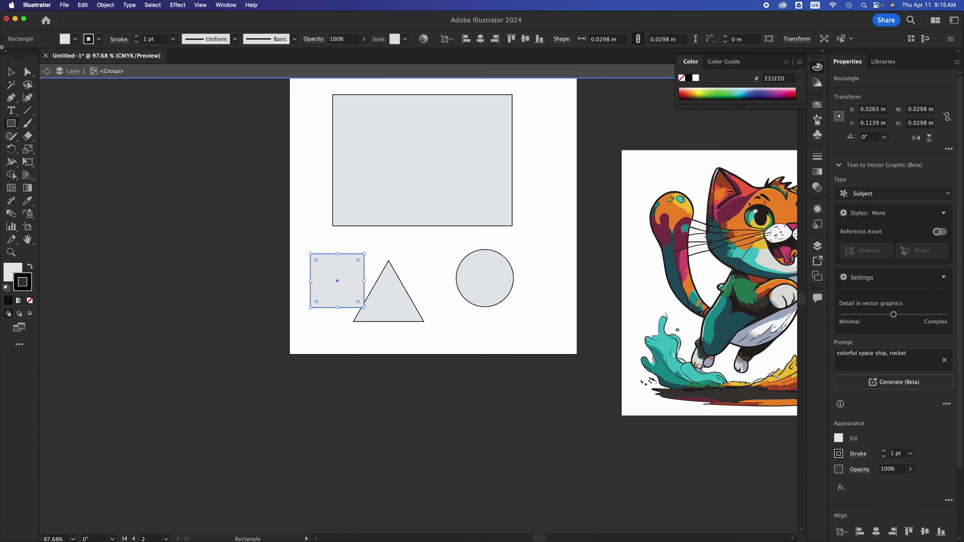
{"action": "left_click", "coordinate": [11, 72]}
{"action": "left_click", "coordinate": [455, 178]}
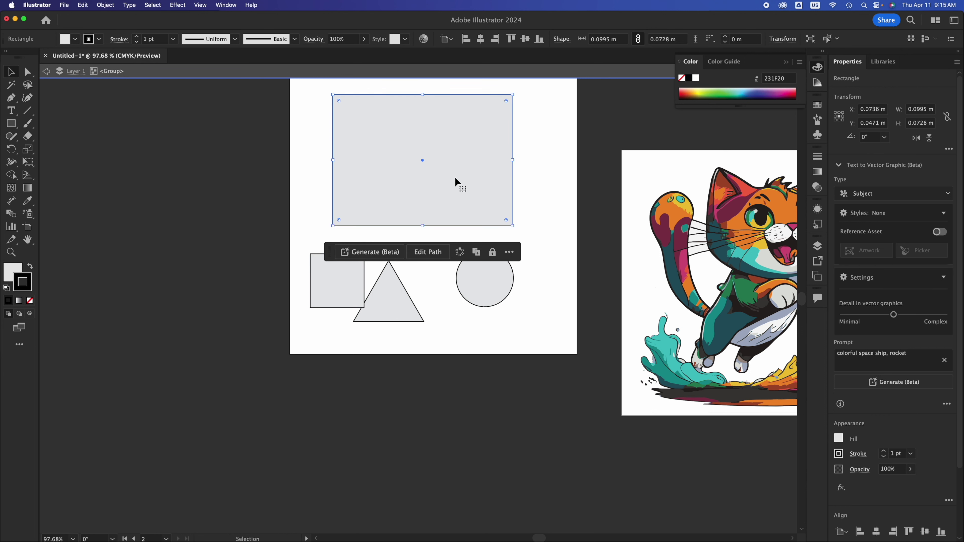
{"action": "key", "text": "Delete"}
Step: Delete the small square, the triangle and the circle
{"action": "left_click", "coordinate": [358, 272]}
{"action": "key", "text": "Delete"}
{"action": "left_click", "coordinate": [391, 297]}
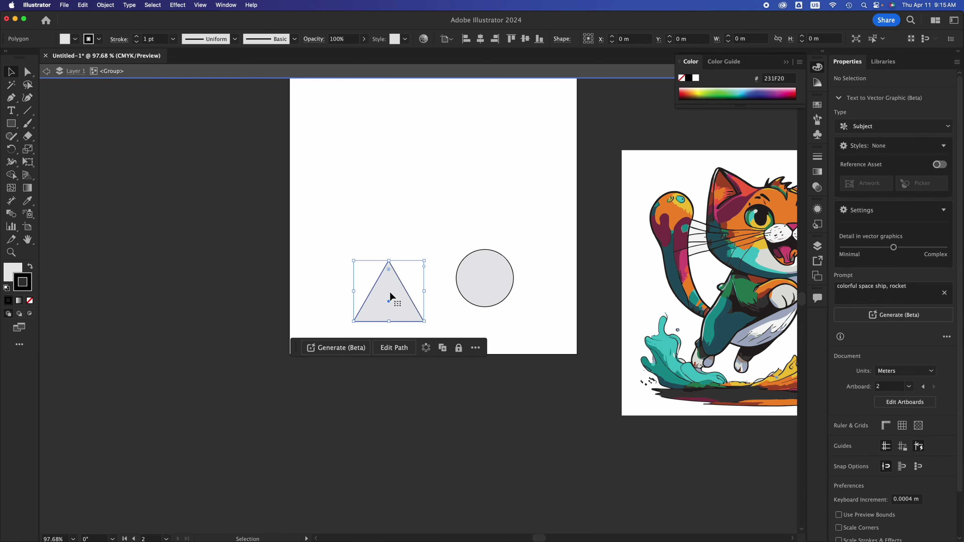
{"action": "key", "text": "Delete"}
{"action": "left_click", "coordinate": [473, 290]}
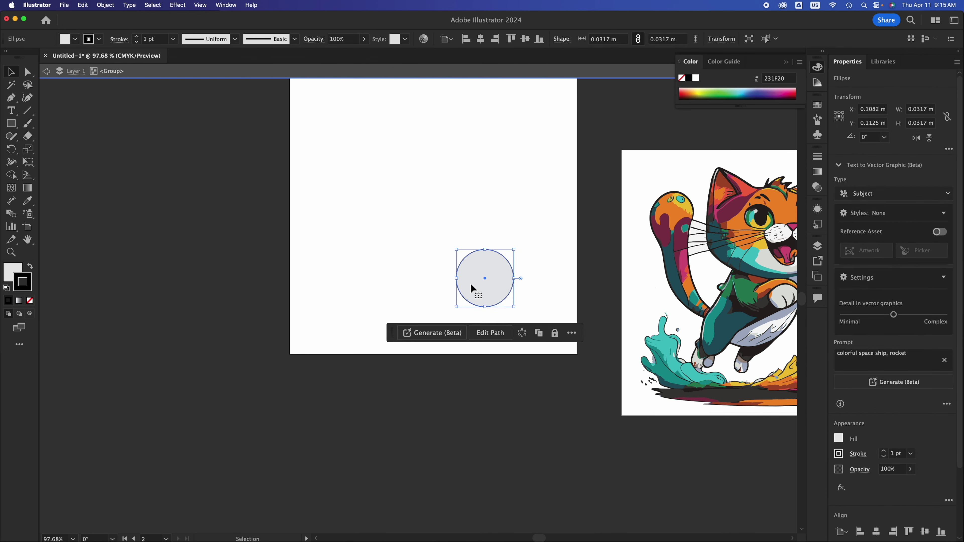
{"action": "key", "text": "Delete"}
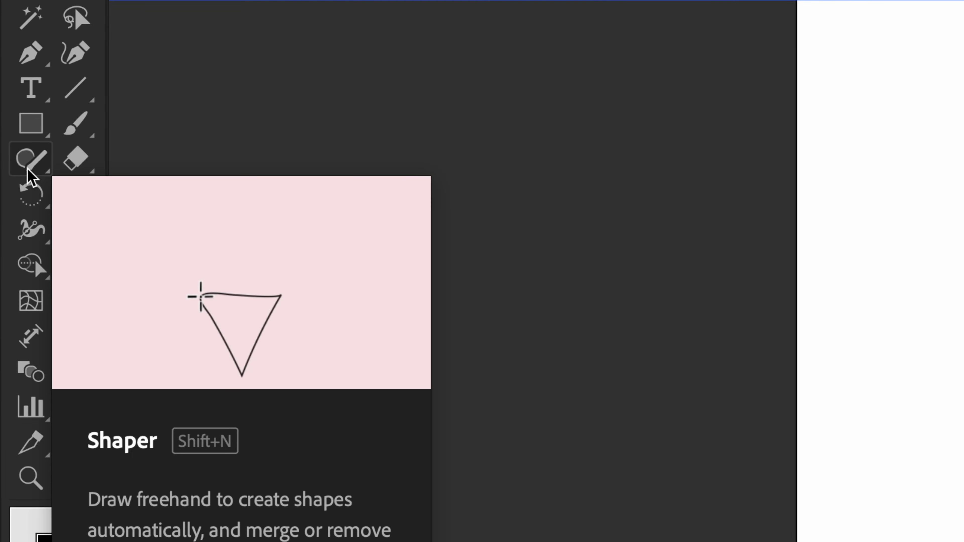
Step: Look over the Pencil, Smooth, Path Eraser and Join tools, then go back to the Shaper tool
{"action": "left_click", "coordinate": [28, 169]}
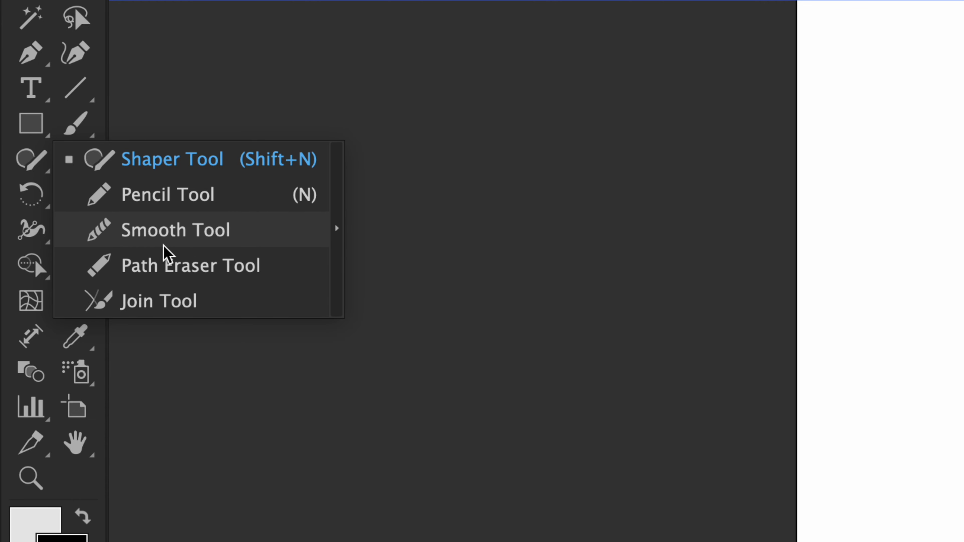
{"action": "left_click", "coordinate": [320, 95]}
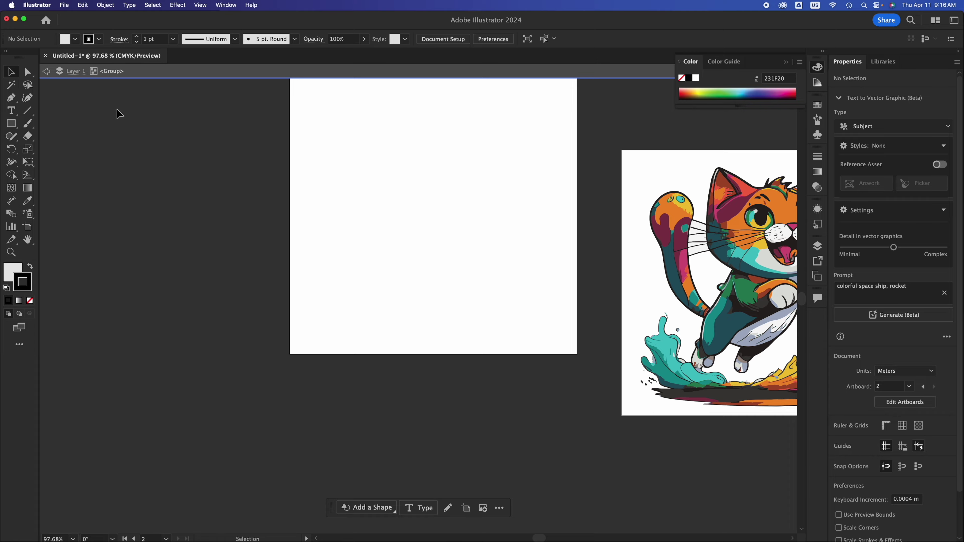
{"action": "scroll", "coordinate": [665, 266], "scroll_direction": "right", "scroll_amount": 5}
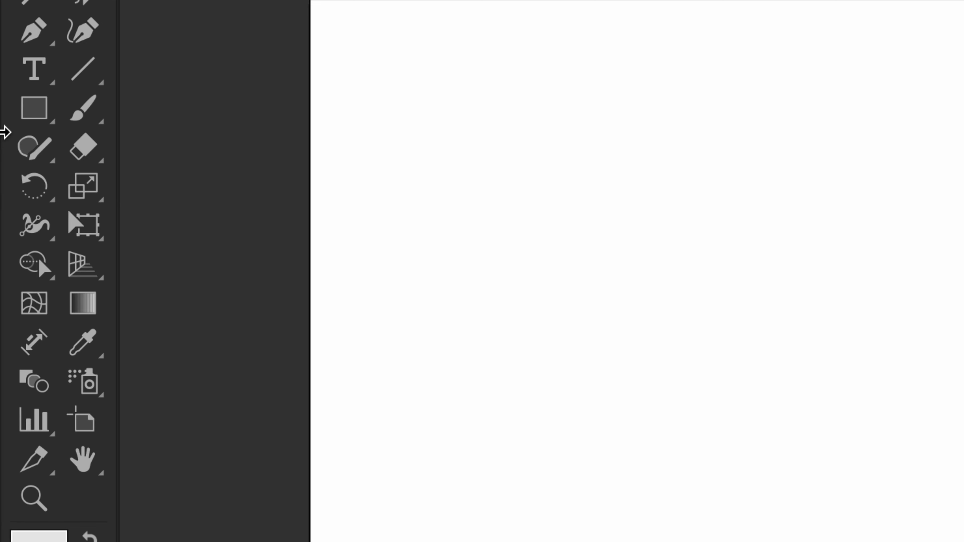
{"action": "left_click", "coordinate": [34, 148]}
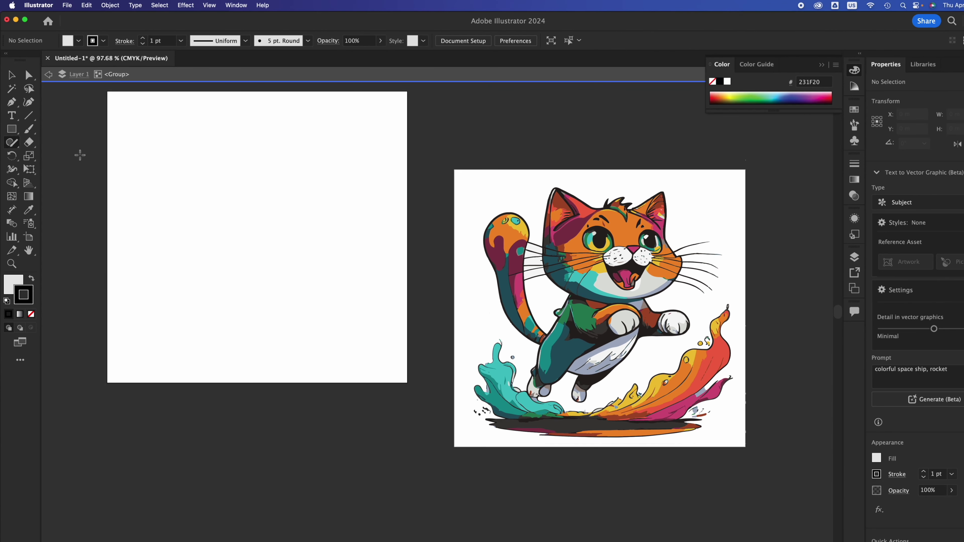
Step: Sketch a grey square and circle, try swapping fill and stroke, then nudge the circle down
{"action": "mouse_move", "coordinate": [150, 167]}
{"action": "left_mouse_down"}
{"action": "mouse_move", "coordinate": [244, 254]}
{"action": "mouse_move", "coordinate": [236, 159]}
{"action": "mouse_move", "coordinate": [149, 166]}
{"action": "left_mouse_up"}
{"action": "mouse_move", "coordinate": [310, 205]}
{"action": "left_mouse_down"}
{"action": "mouse_move", "coordinate": [340, 291]}
{"action": "mouse_move", "coordinate": [319, 200]}
{"action": "mouse_move", "coordinate": [288, 204]}
{"action": "mouse_move", "coordinate": [312, 191]}
{"action": "left_mouse_up"}
{"action": "key", "text": "v"}
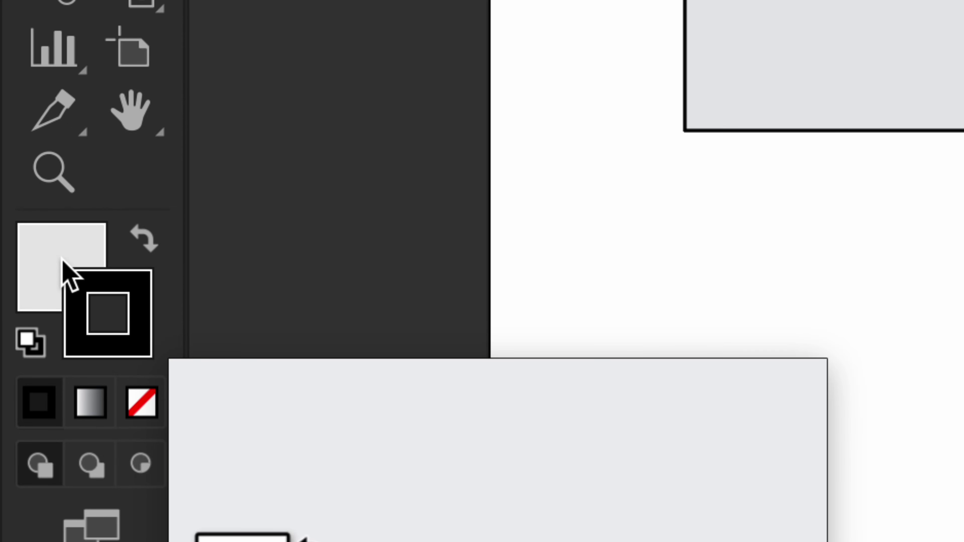
{"action": "left_click", "coordinate": [146, 240]}
{"action": "key", "text": "shift+x"}
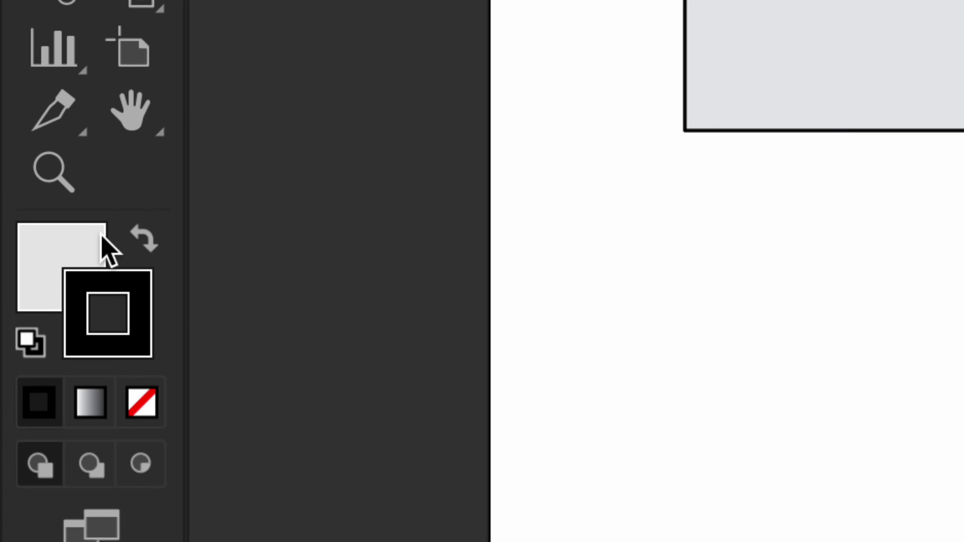
{"action": "left_click", "coordinate": [101, 243]}
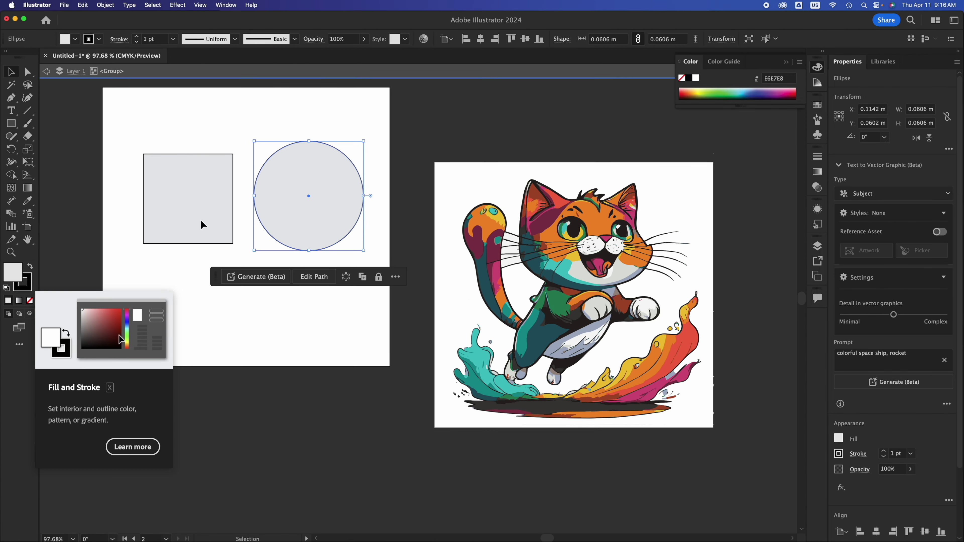
{"action": "left_click_drag", "start_coordinate": [274, 222], "coordinate": [272, 272]}
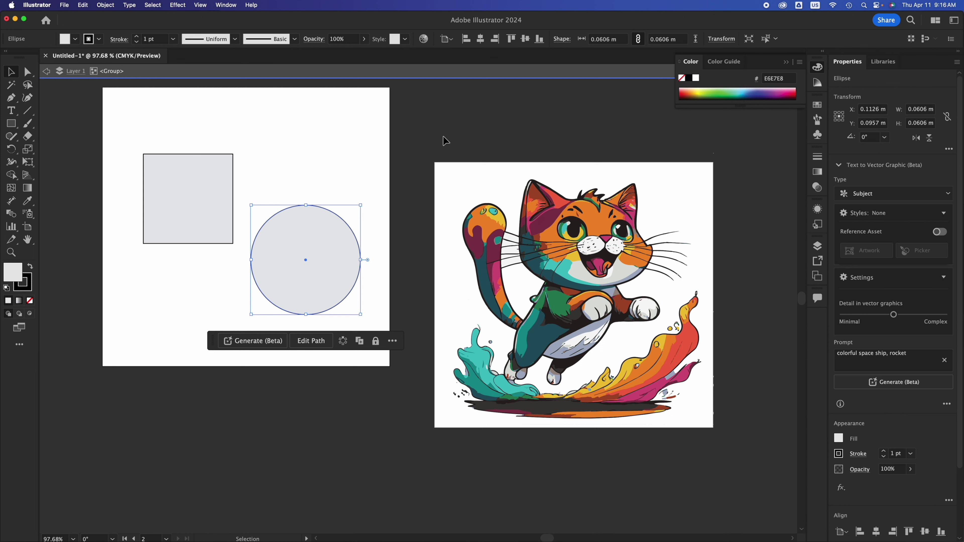
Step: Load the Painting workspace and fill the circle with CMYK Green
{"action": "left_click", "coordinate": [955, 20]}
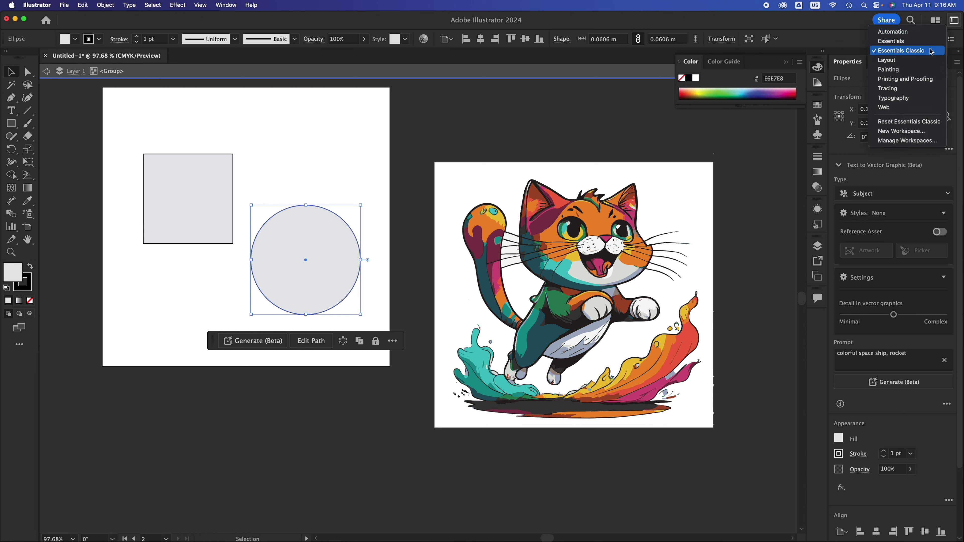
{"action": "left_click", "coordinate": [925, 70]}
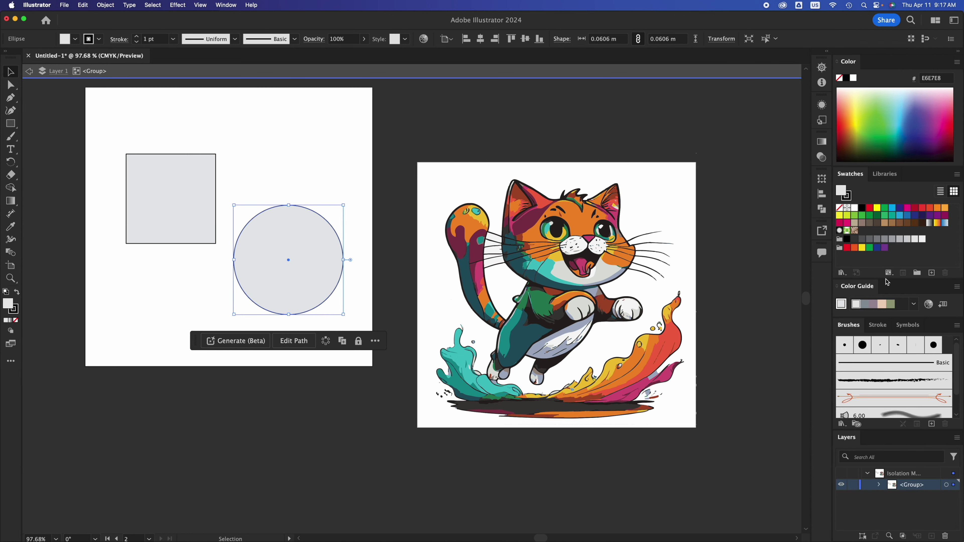
{"action": "left_click", "coordinate": [901, 209]}
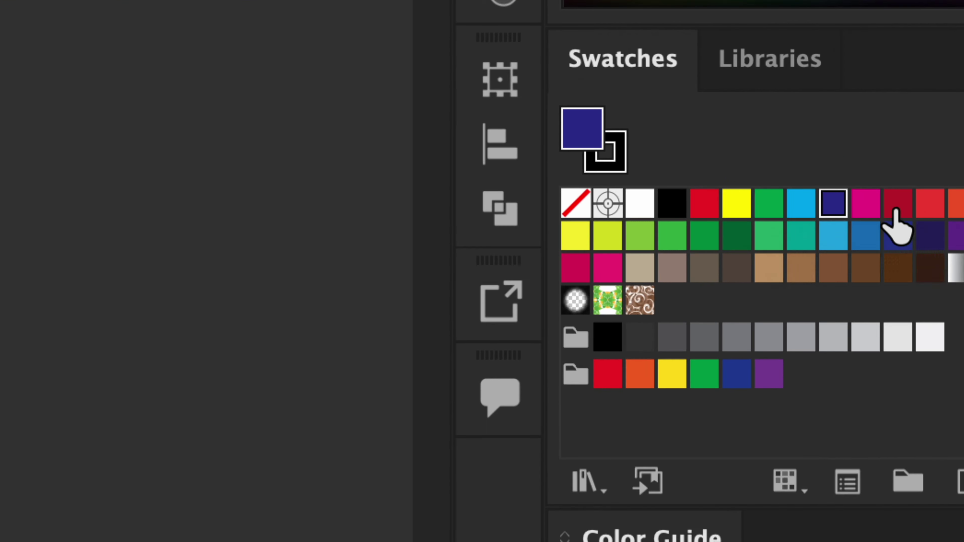
{"action": "left_click", "coordinate": [768, 209]}
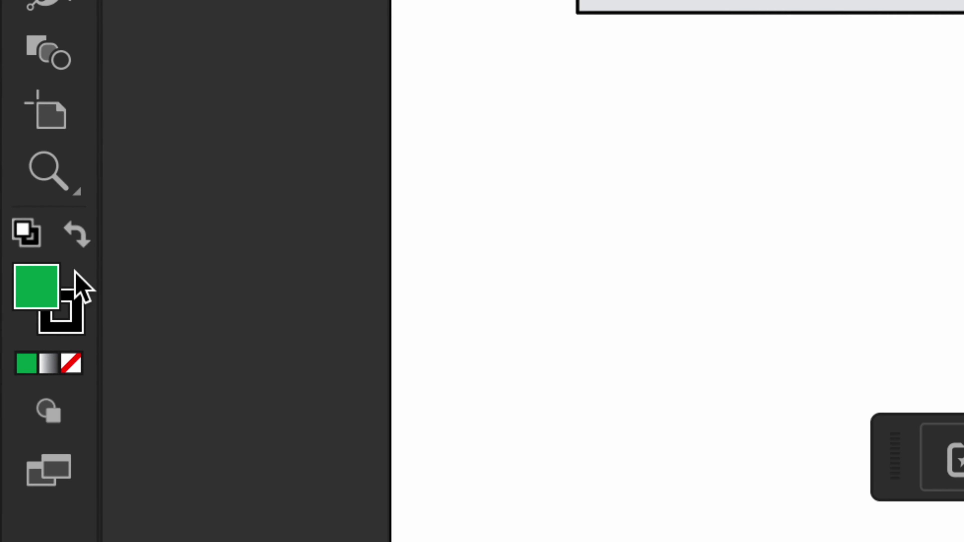
Step: Try red, yellow and black outlines on the circle, settle on cyan, and deselect it
{"action": "left_click", "coordinate": [74, 300]}
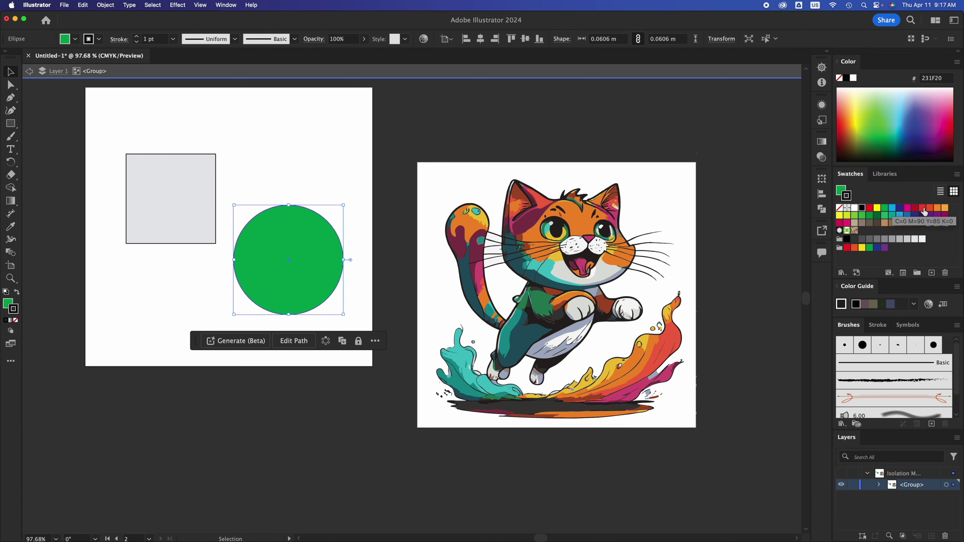
{"action": "left_click", "coordinate": [915, 208]}
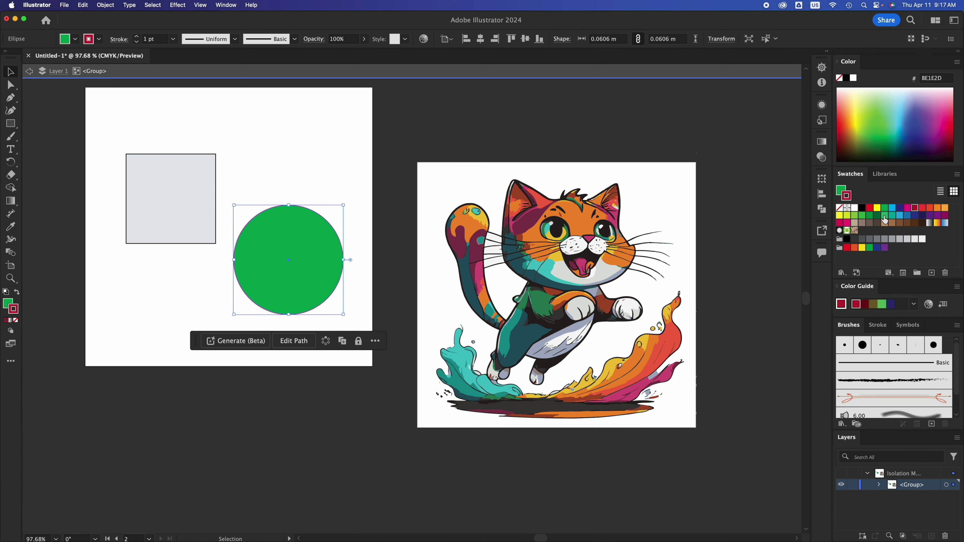
{"action": "left_click", "coordinate": [842, 215]}
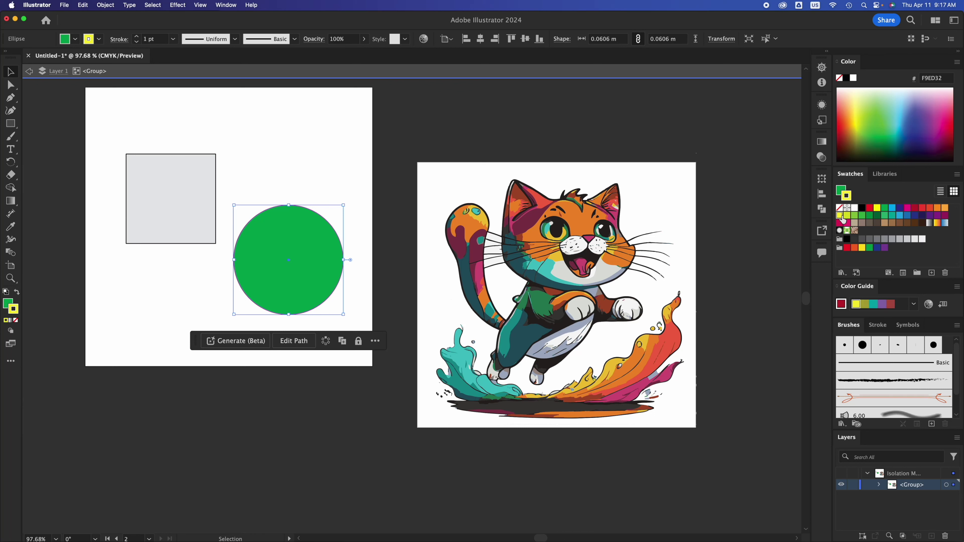
{"action": "left_click", "coordinate": [863, 208]}
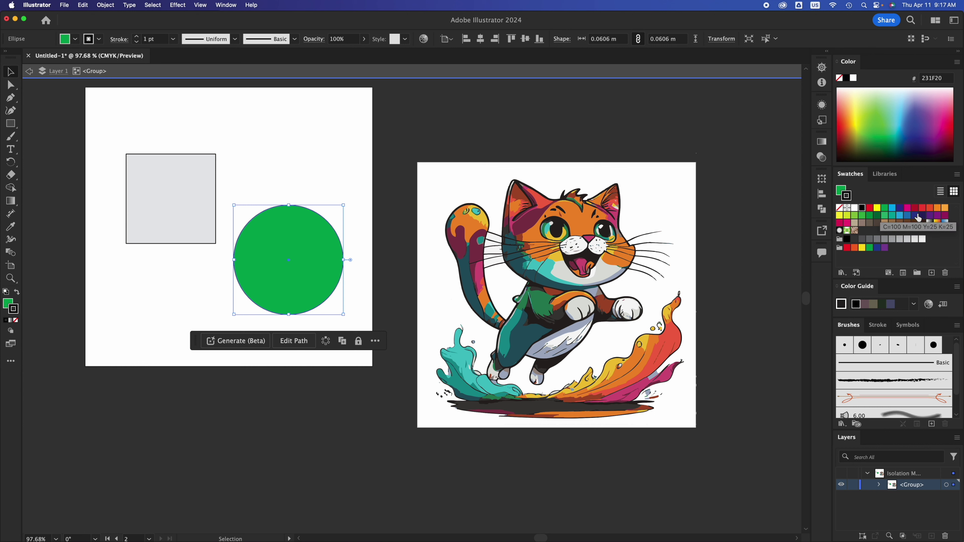
{"action": "left_click", "coordinate": [893, 209]}
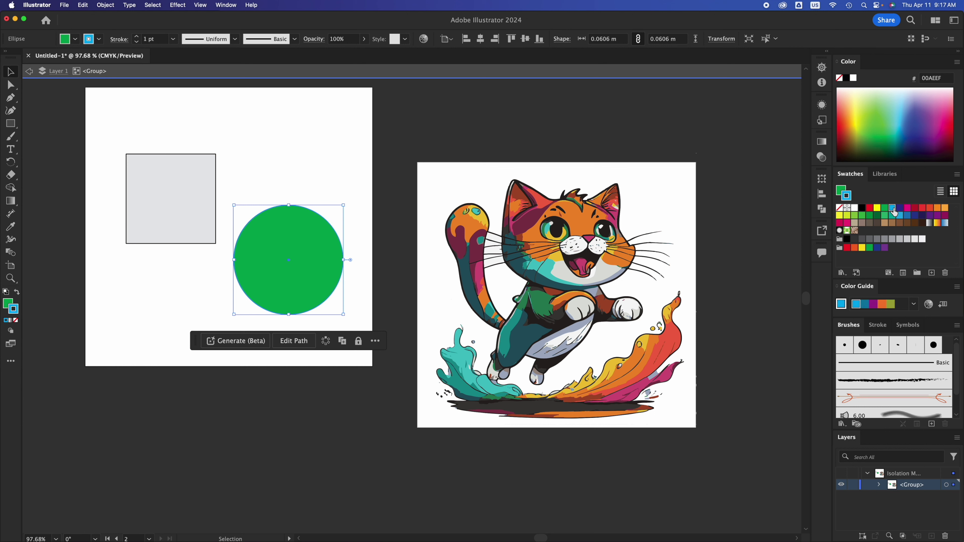
{"action": "left_click", "coordinate": [349, 217]}
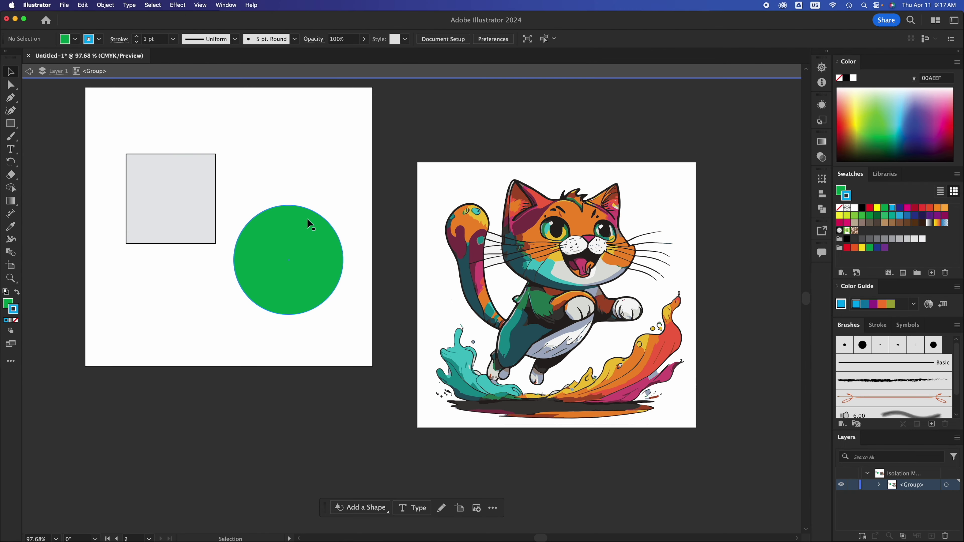
Step: Set the green circle's stroke to None
{"action": "scroll", "coordinate": [311, 225], "scroll_direction": "up", "scroll_amount": 10}
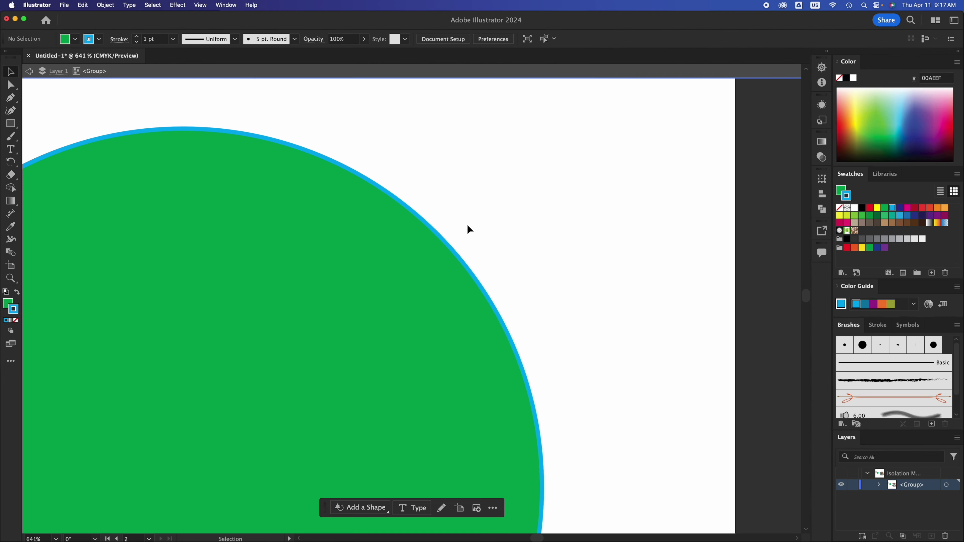
{"action": "left_click", "coordinate": [406, 257]}
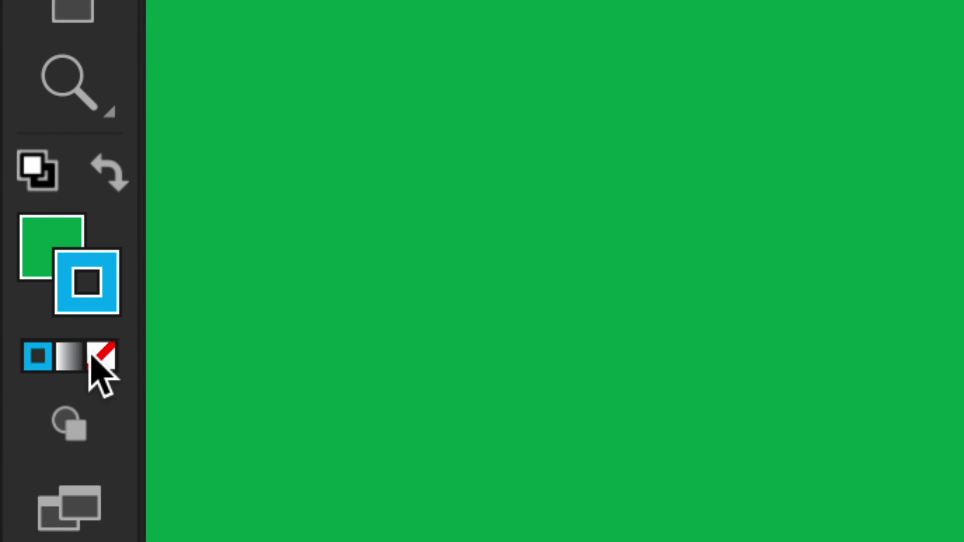
{"action": "left_click", "coordinate": [92, 357]}
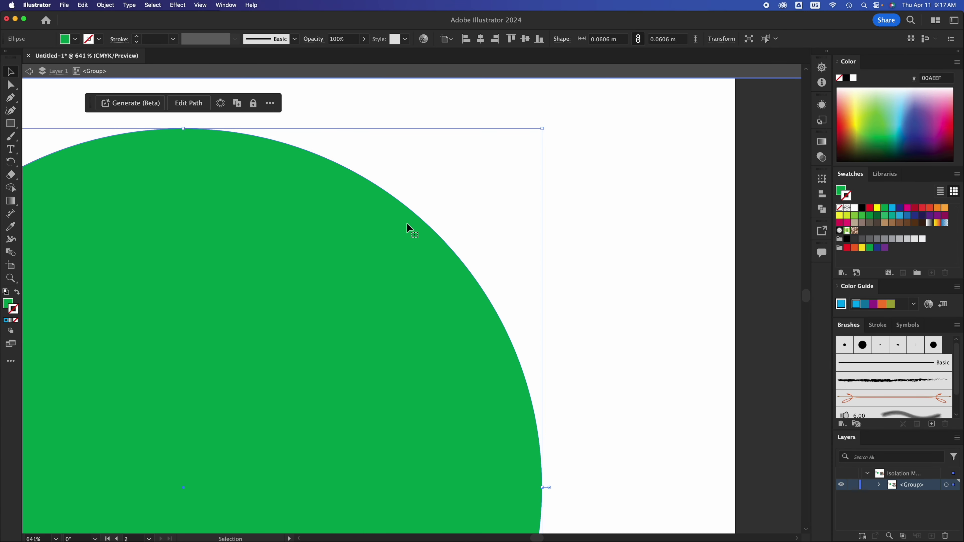
Step: Move the green circle onto the grey square
{"action": "scroll", "coordinate": [670, 257], "scroll_direction": "down", "scroll_amount": 6}
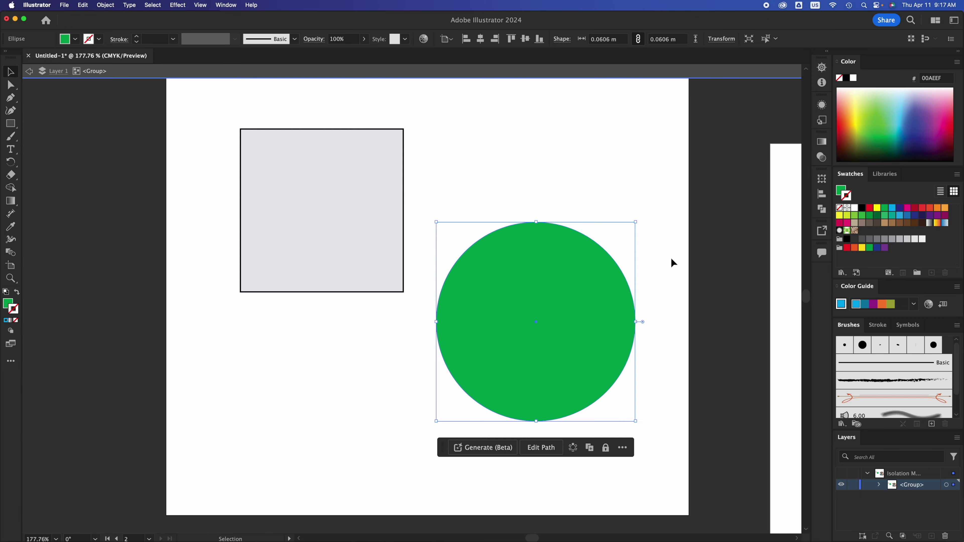
{"action": "scroll", "coordinate": [670, 257], "scroll_direction": "down", "scroll_amount": 1}
{"action": "scroll", "coordinate": [670, 258], "scroll_direction": "right", "scroll_amount": 4}
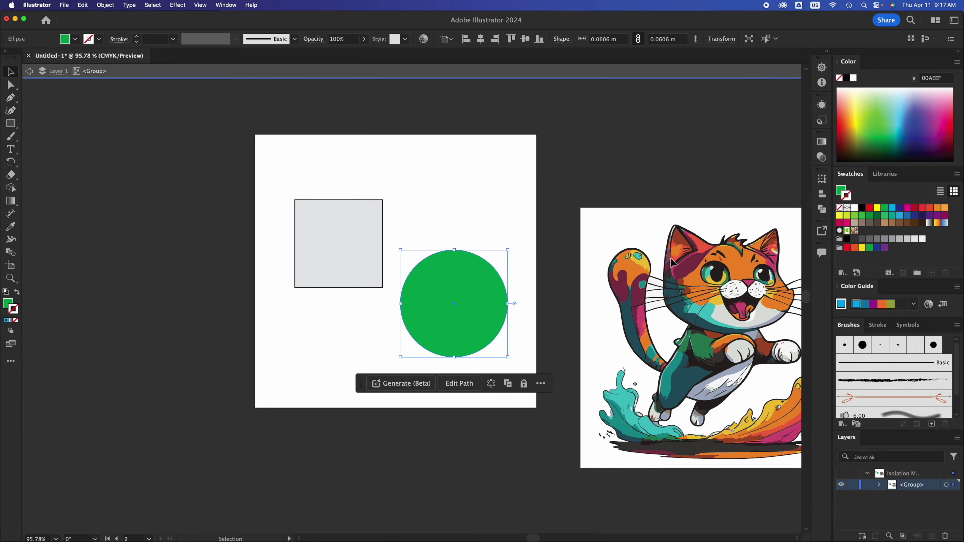
{"action": "scroll", "coordinate": [314, 233], "scroll_direction": "up", "scroll_amount": 2}
{"action": "left_click_drag", "start_coordinate": [480, 295], "coordinate": [307, 206]}
{"action": "scroll", "coordinate": [314, 232], "scroll_direction": "right", "scroll_amount": 2}
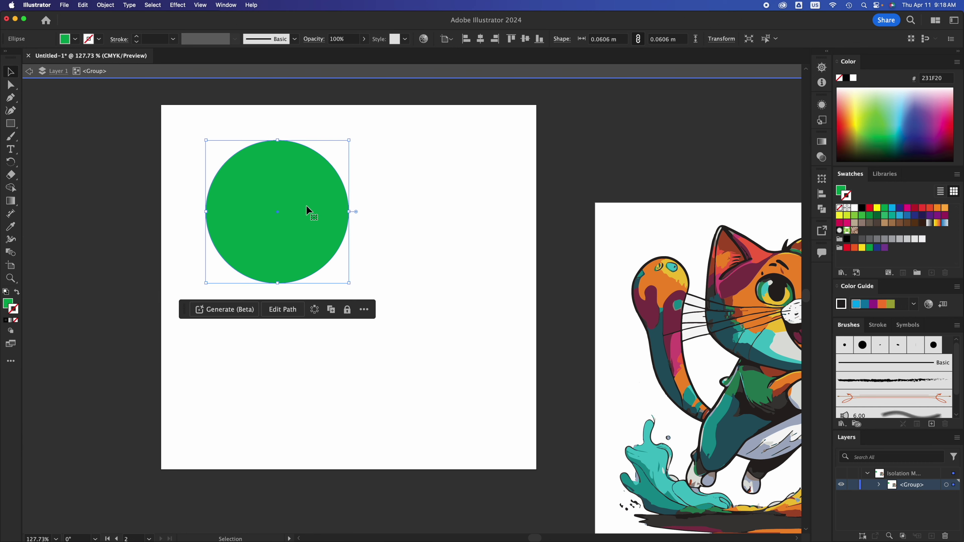
{"action": "key", "text": "super+c"}
{"action": "key", "text": "super+v"}
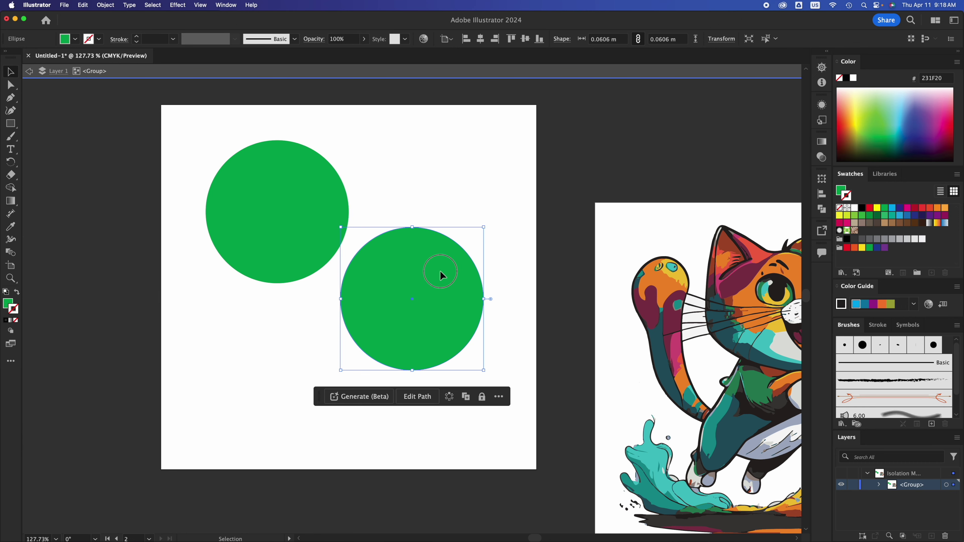
{"action": "left_click_drag", "start_coordinate": [440, 272], "coordinate": [506, 194]}
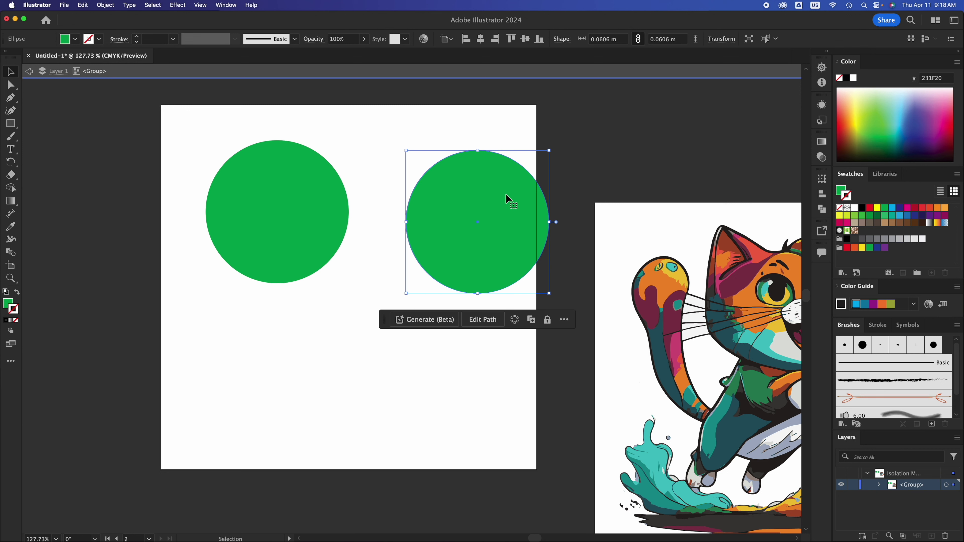
{"action": "key", "text": "Delete"}
{"action": "left_click", "coordinate": [314, 196]}
{"action": "right_click", "coordinate": [313, 197]}
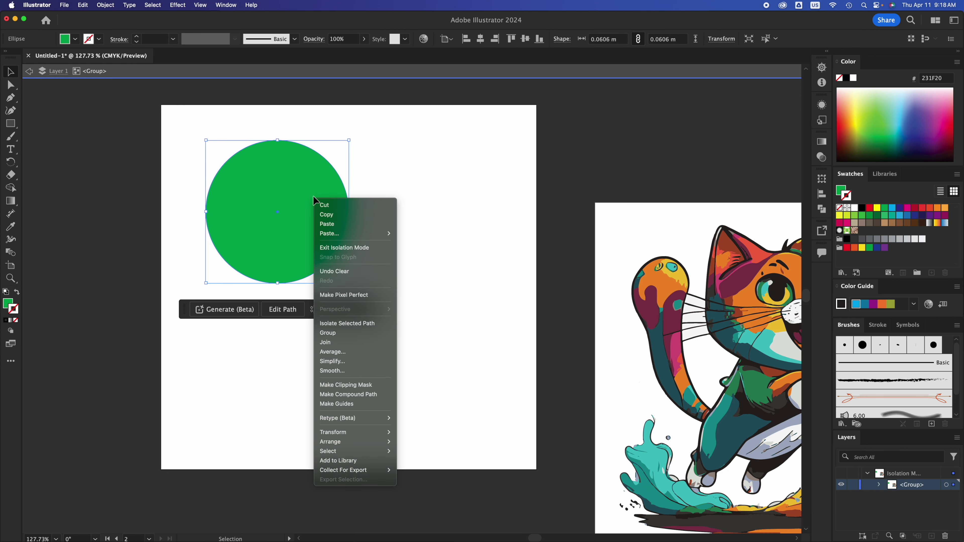
{"action": "left_click", "coordinate": [339, 216]}
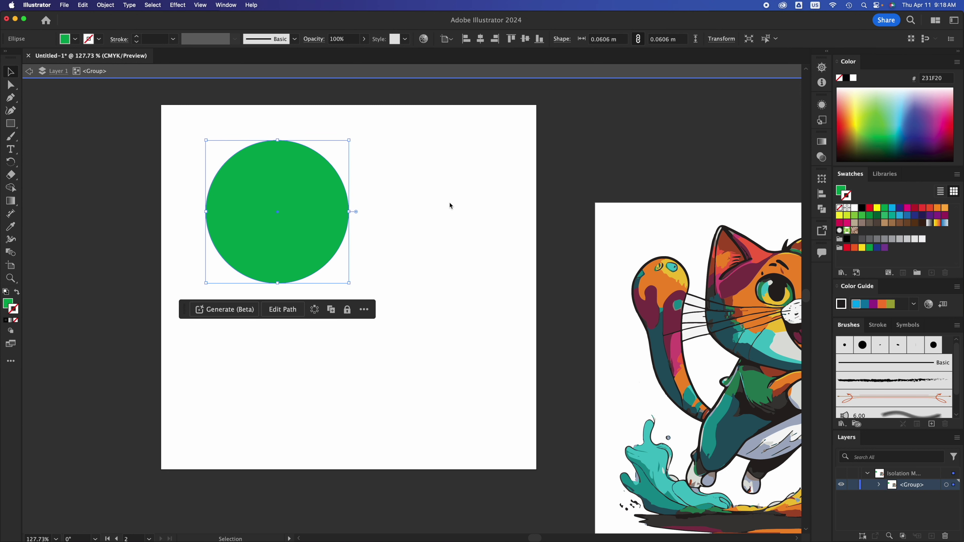
{"action": "left_click", "coordinate": [451, 207]}
{"action": "right_click", "coordinate": [451, 207]}
{"action": "left_click", "coordinate": [458, 225]}
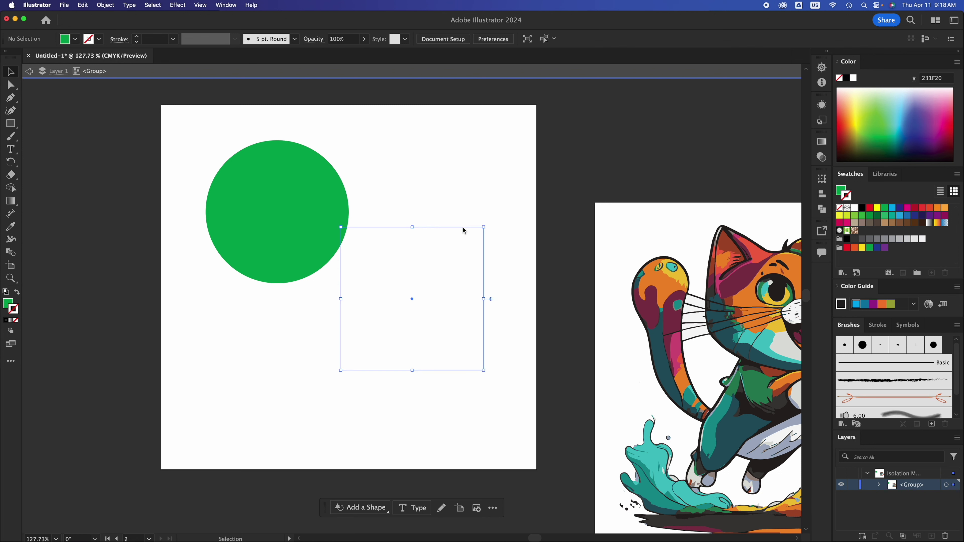
{"action": "left_click_drag", "start_coordinate": [465, 226], "coordinate": [447, 186]}
{"action": "key", "text": "Delete"}
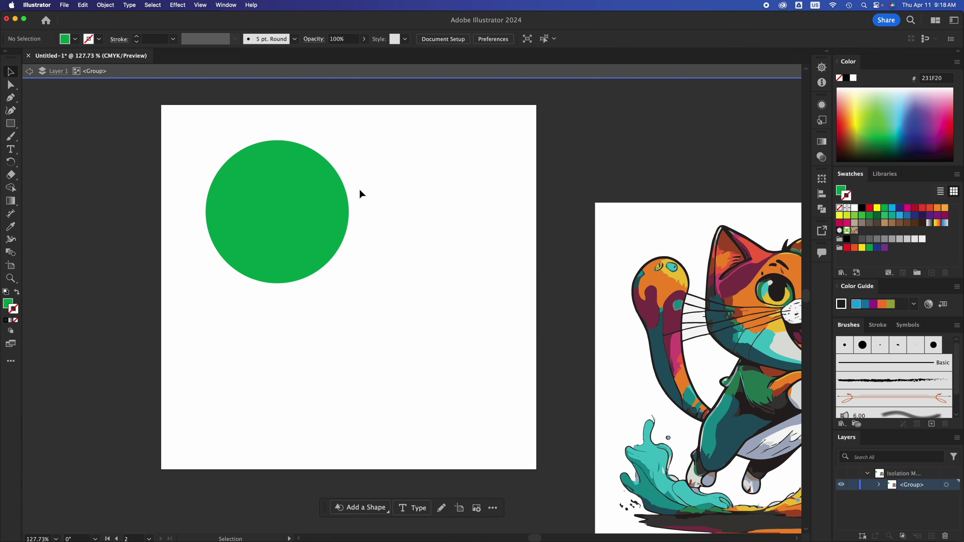
{"action": "left_click", "coordinate": [321, 196]}
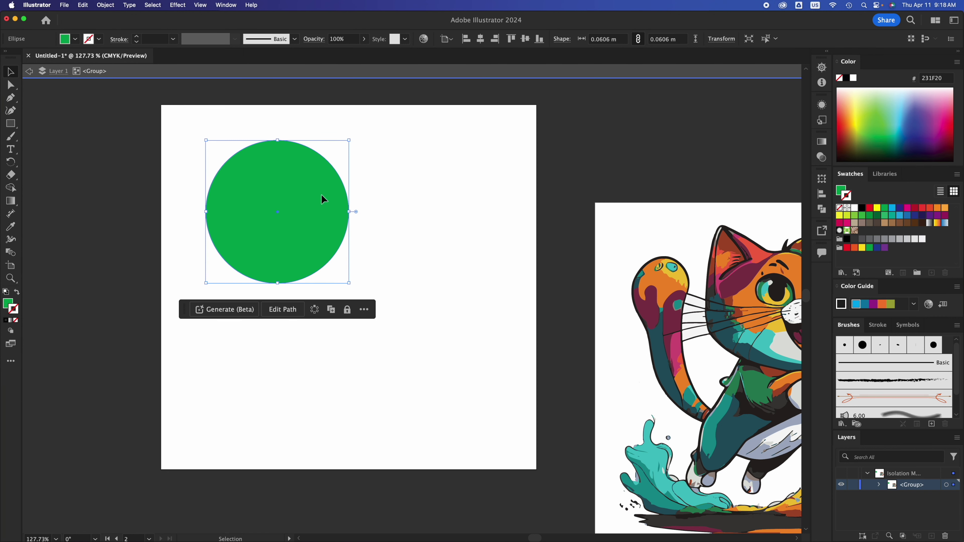
Step: Duplicate the circle below the original and place a copy shrunk to 0.0376 m above it
{"action": "left_click_drag", "start_coordinate": [324, 198], "coordinate": [485, 200]}
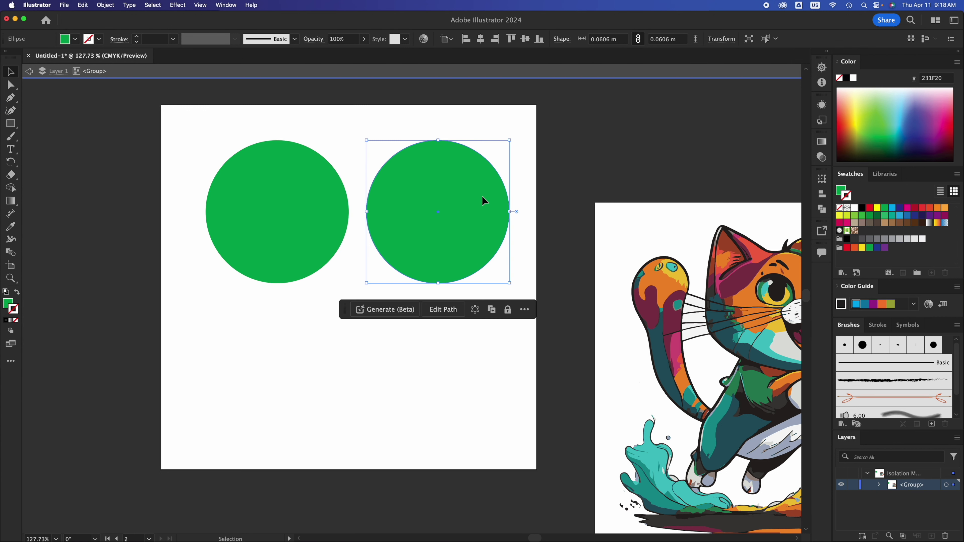
{"action": "scroll", "coordinate": [482, 196], "scroll_direction": "up", "scroll_amount": 3}
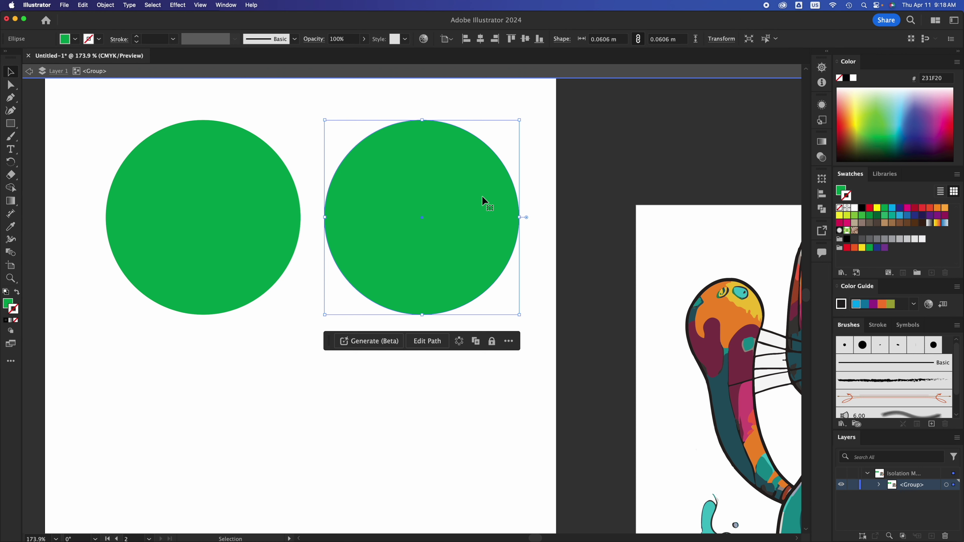
{"action": "left_click_drag", "start_coordinate": [482, 196], "coordinate": [393, 364]}
{"action": "left_click", "coordinate": [257, 235]}
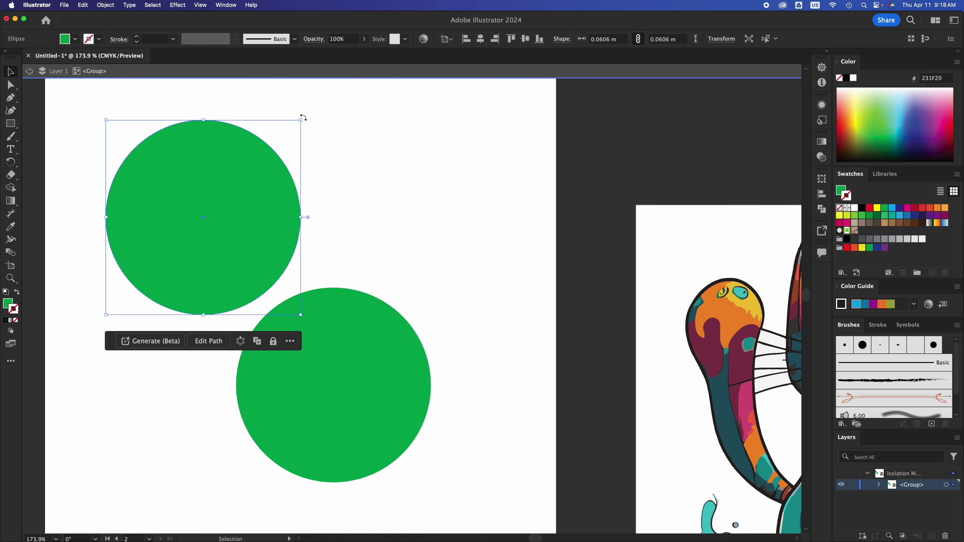
{"action": "left_click_drag", "start_coordinate": [301, 121], "coordinate": [227, 167]}
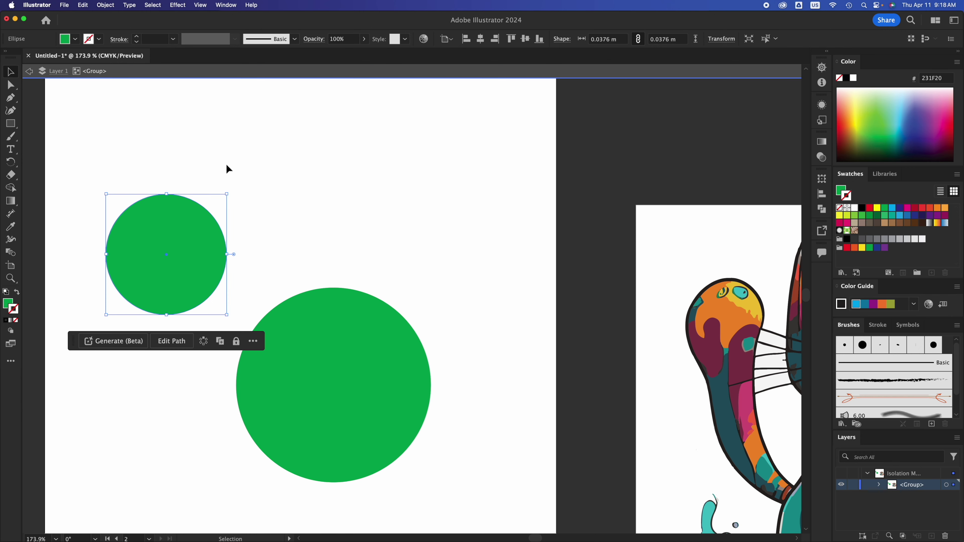
{"action": "left_click_drag", "start_coordinate": [183, 225], "coordinate": [346, 173]}
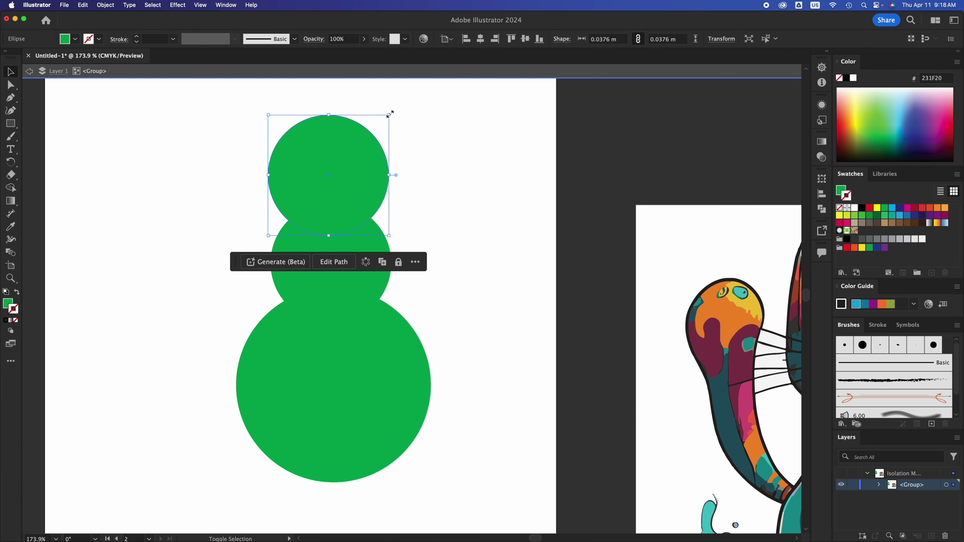
Step: Shrink the top circle to 0.0284 m, centre it over the others, and check each circle
{"action": "left_click_drag", "start_coordinate": [389, 113], "coordinate": [478, 129]}
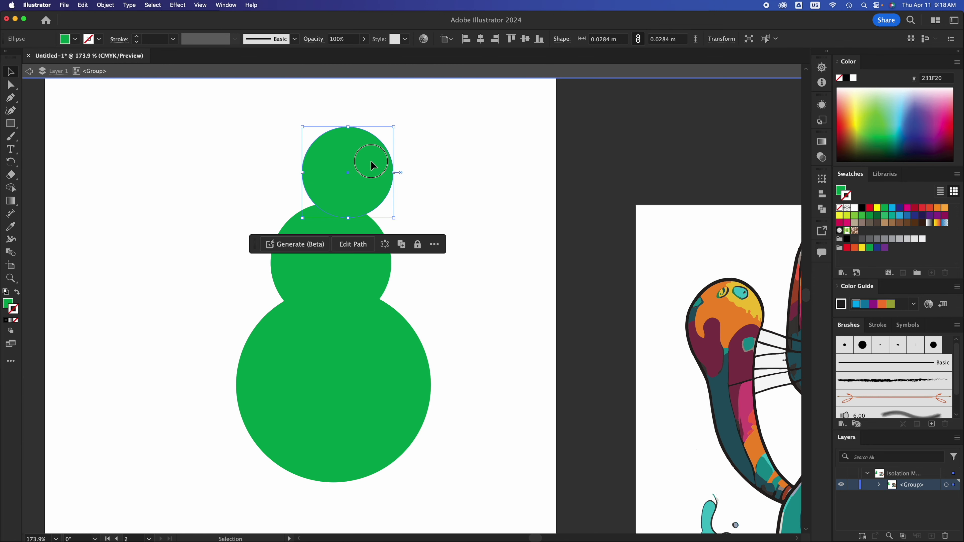
{"action": "left_click_drag", "start_coordinate": [372, 162], "coordinate": [358, 162]}
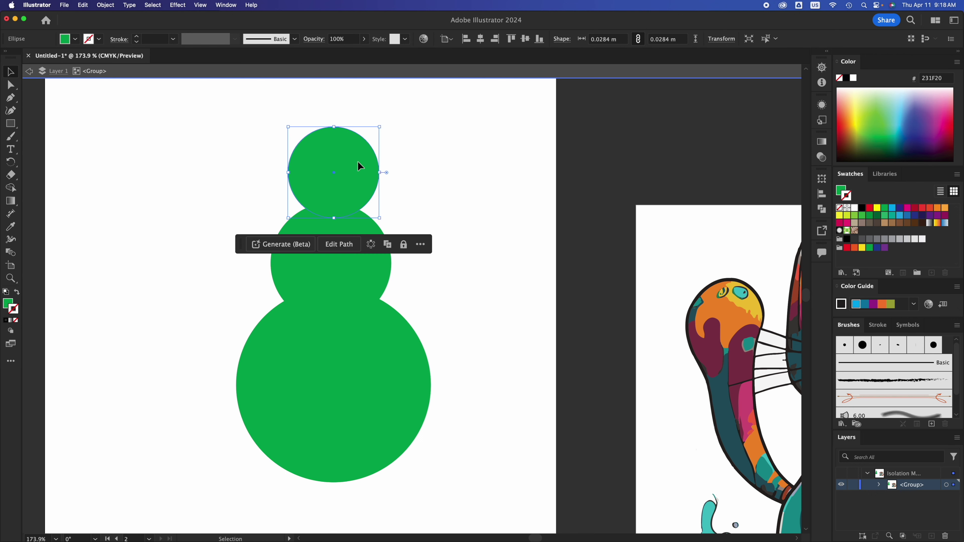
{"action": "left_click", "coordinate": [419, 278]}
{"action": "left_click", "coordinate": [342, 252]}
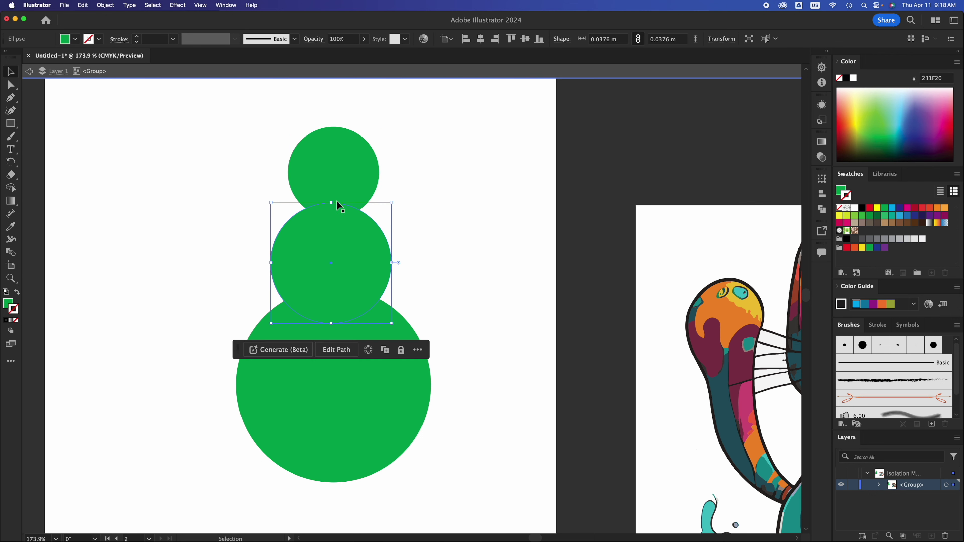
{"action": "left_click", "coordinate": [335, 189]}
{"action": "left_click", "coordinate": [333, 381]}
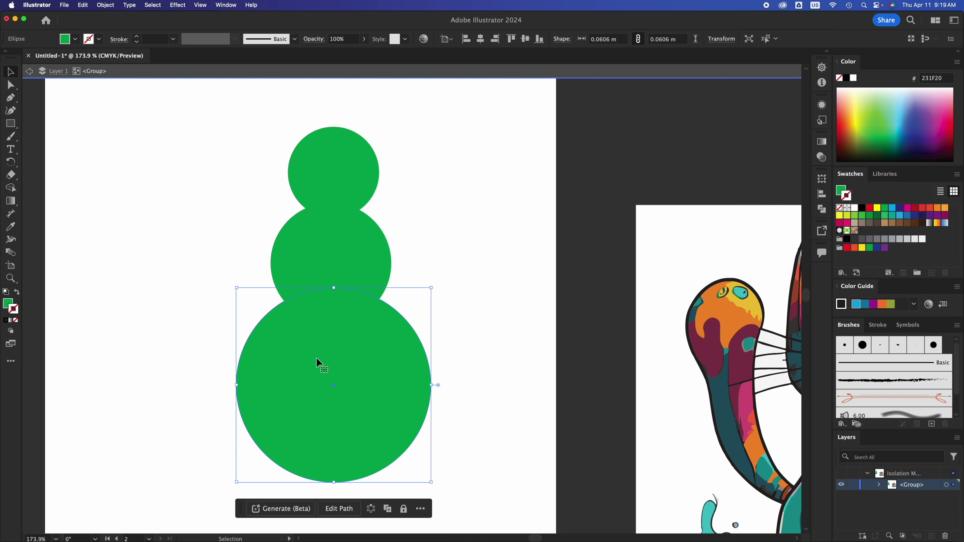
Step: Deselect the circles and switch the workspace from Painting to Essentials Classic
{"action": "left_click", "coordinate": [415, 258]}
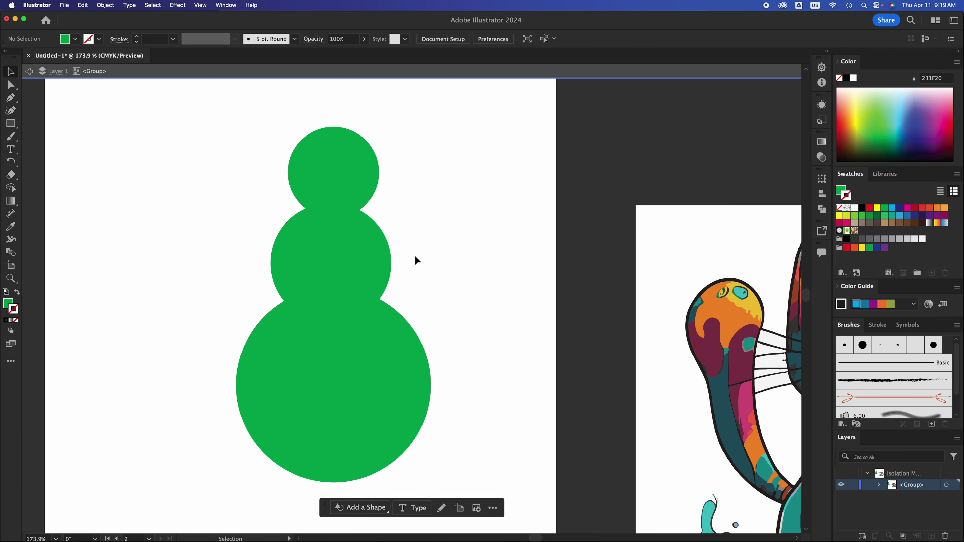
{"action": "scroll", "coordinate": [417, 257], "scroll_direction": "right", "scroll_amount": 3}
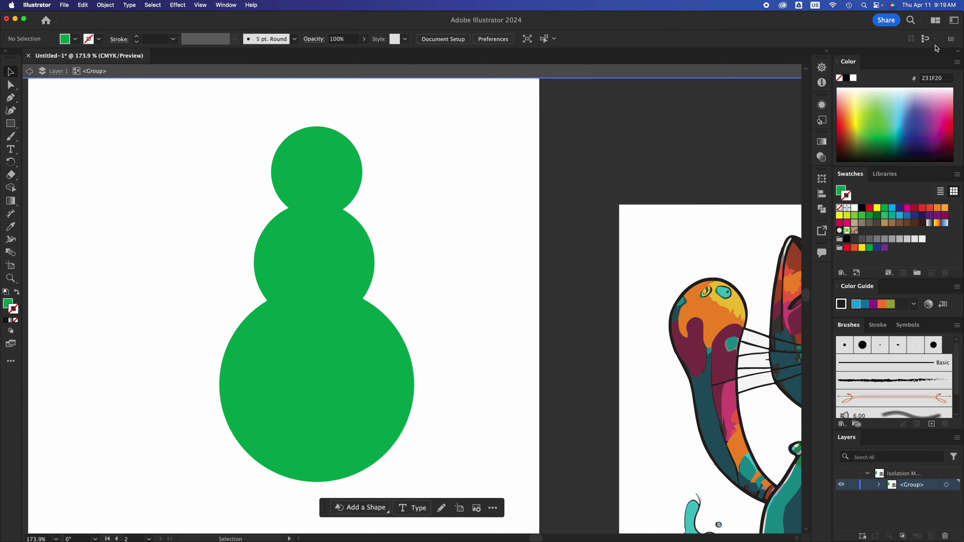
{"action": "left_click", "coordinate": [958, 22]}
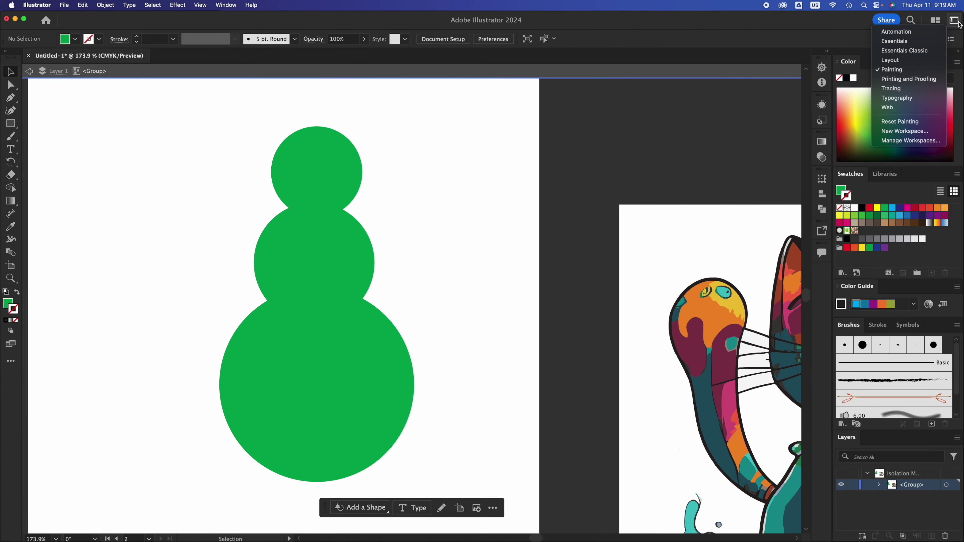
{"action": "left_click", "coordinate": [905, 52]}
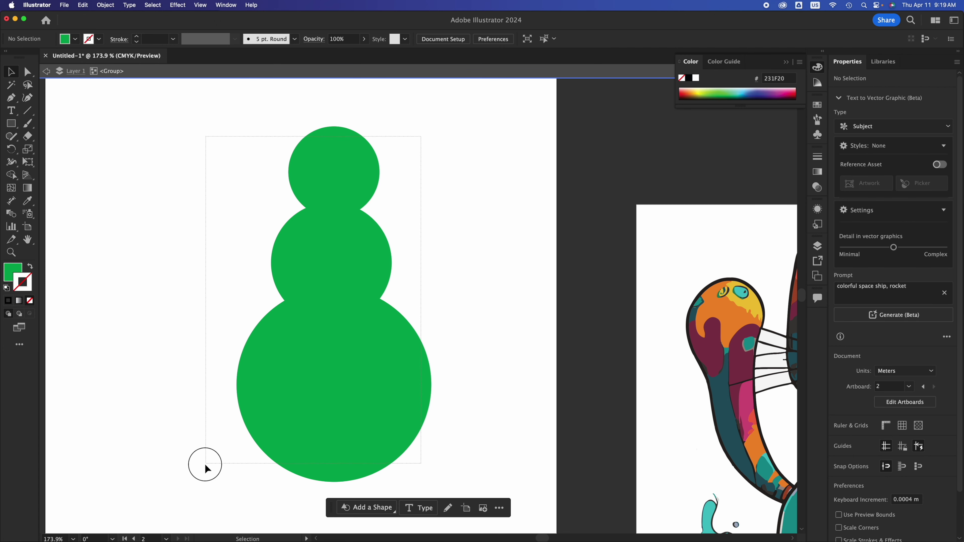
Step: Group the three circles, shift the group on the artboard, then ungroup them
{"action": "left_click_drag", "start_coordinate": [204, 463], "coordinate": [481, 193]}
{"action": "left_click_drag", "start_coordinate": [477, 132], "coordinate": [229, 449]}
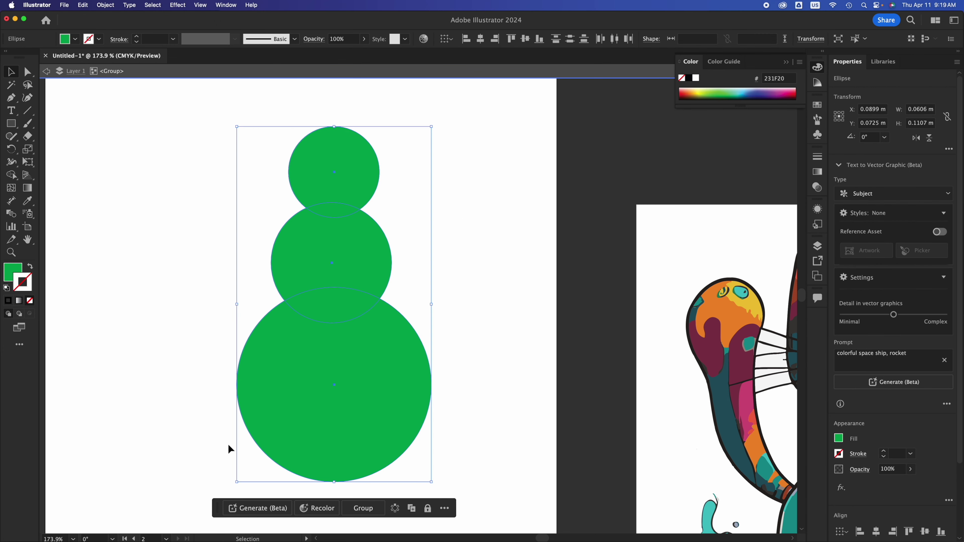
{"action": "key", "text": "super+g"}
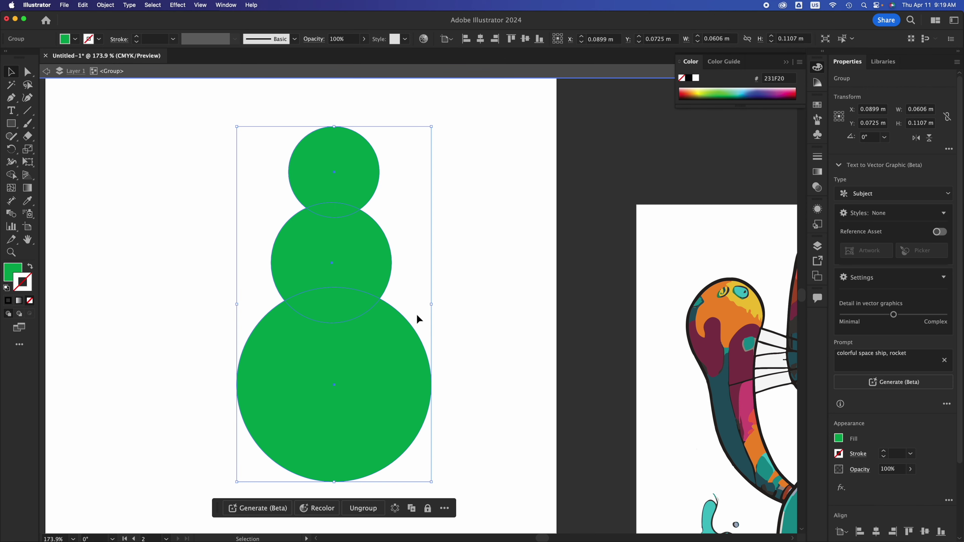
{"action": "left_click", "coordinate": [417, 315]}
{"action": "left_click", "coordinate": [366, 215]}
{"action": "left_click_drag", "start_coordinate": [365, 242], "coordinate": [396, 263]}
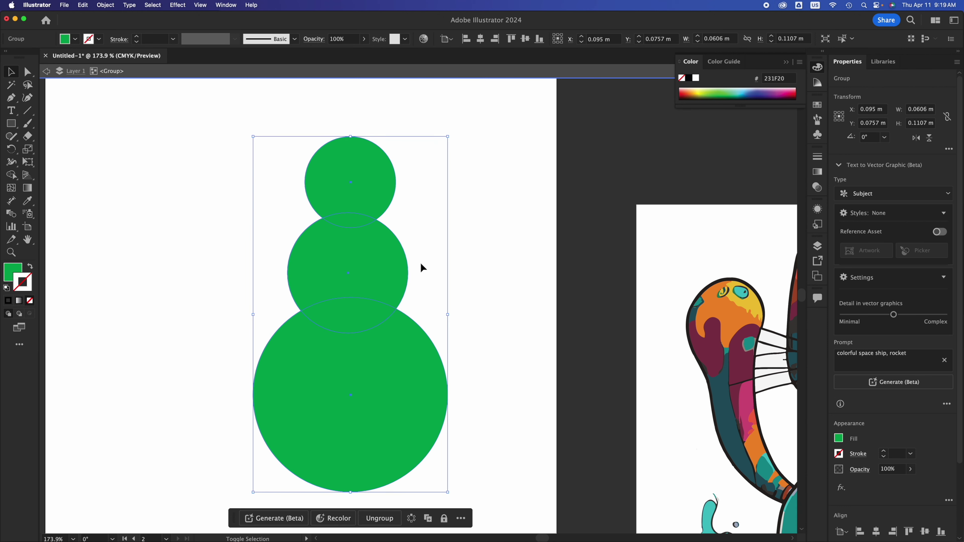
{"action": "key", "text": "super+shift+g"}
Step: Realign the middle circle under the top one and move the whole stack left to X 0.0684 m
{"action": "left_click", "coordinate": [486, 250]}
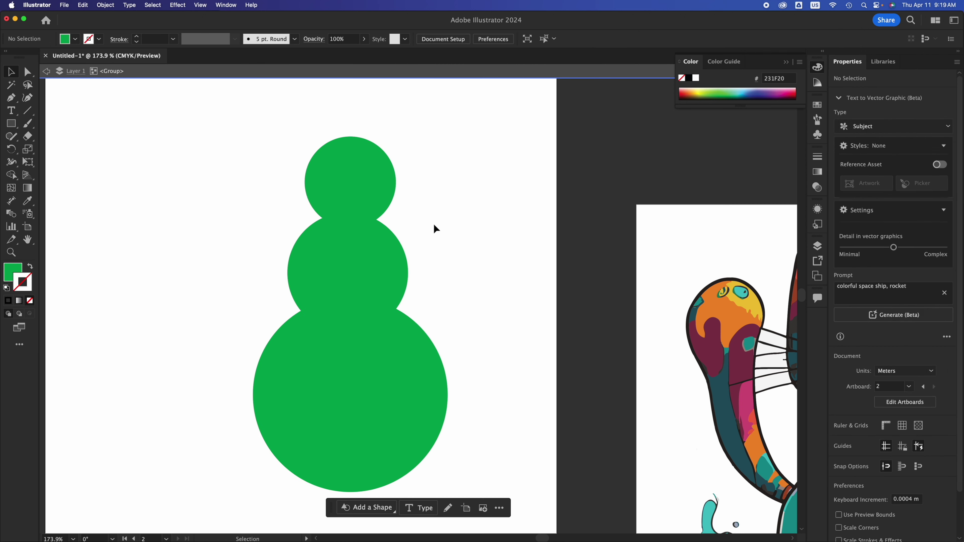
{"action": "left_click", "coordinate": [366, 256]}
{"action": "left_click_drag", "start_coordinate": [366, 256], "coordinate": [484, 256]}
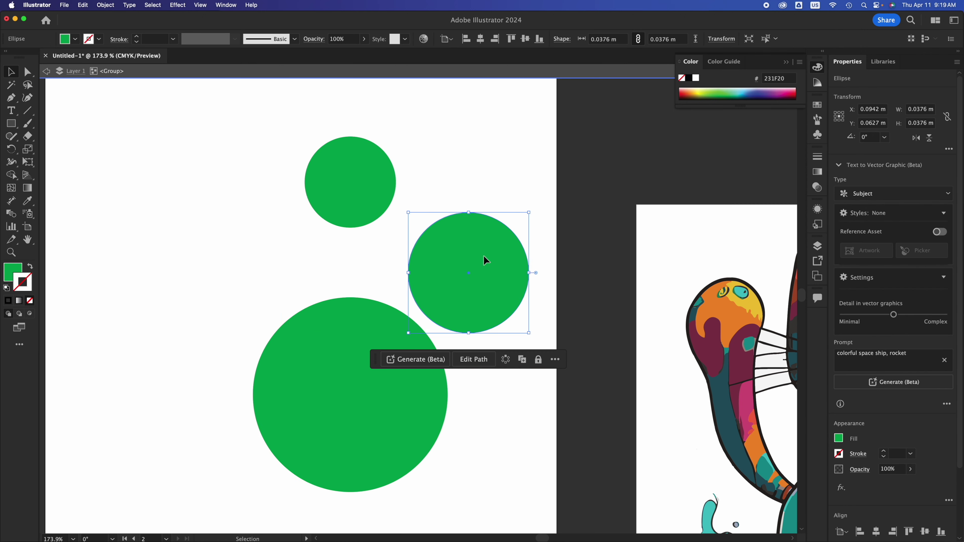
{"action": "key", "text": "super+z"}
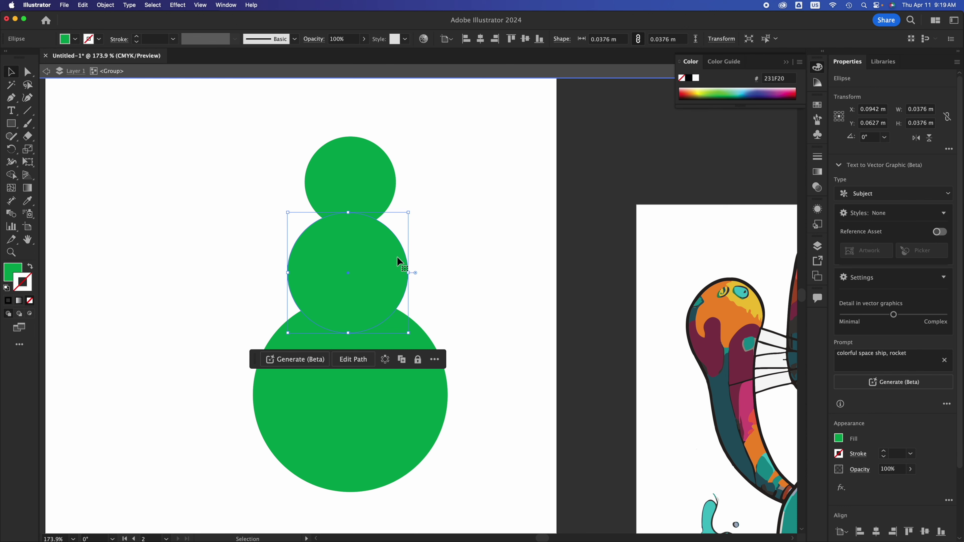
{"action": "mouse_move", "coordinate": [397, 256]}
{"action": "left_mouse_down"}
{"action": "mouse_move", "coordinate": [435, 257]}
{"action": "mouse_move", "coordinate": [388, 261]}
{"action": "left_mouse_up"}
{"action": "left_click_drag", "start_coordinate": [455, 144], "coordinate": [265, 473]}
{"action": "left_click_drag", "start_coordinate": [345, 420], "coordinate": [260, 422]}
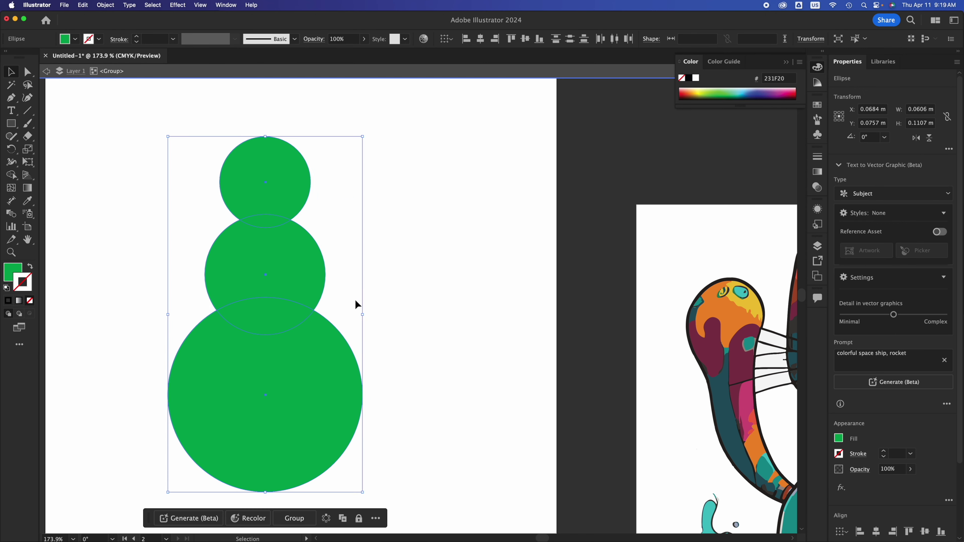
Step: Lower the opacity of the three selected green circles to 63%
{"action": "scroll", "coordinate": [894, 470], "scroll_direction": "down", "scroll_amount": 1}
{"action": "scroll", "coordinate": [895, 470], "scroll_direction": "down", "scroll_amount": 15}
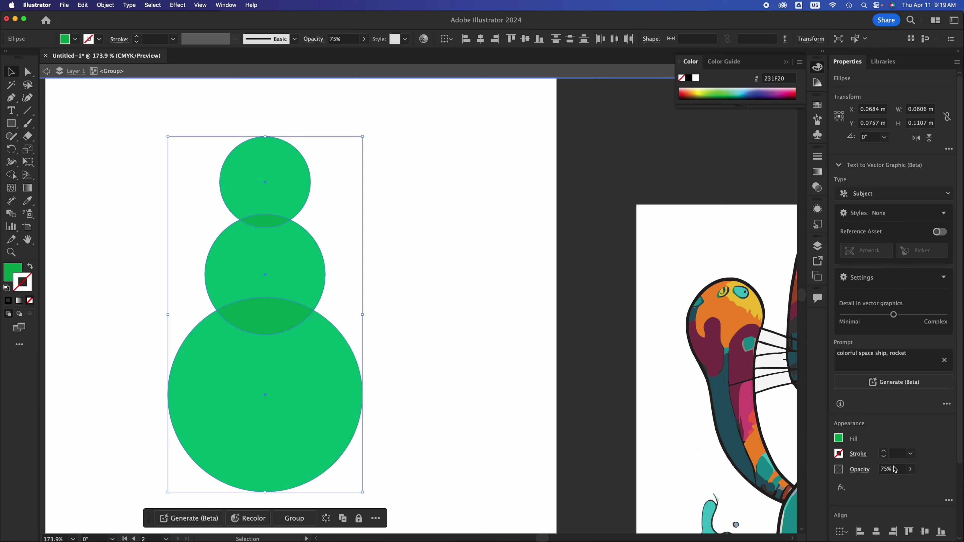
{"action": "scroll", "coordinate": [936, 450], "scroll_direction": "down", "scroll_amount": 5}
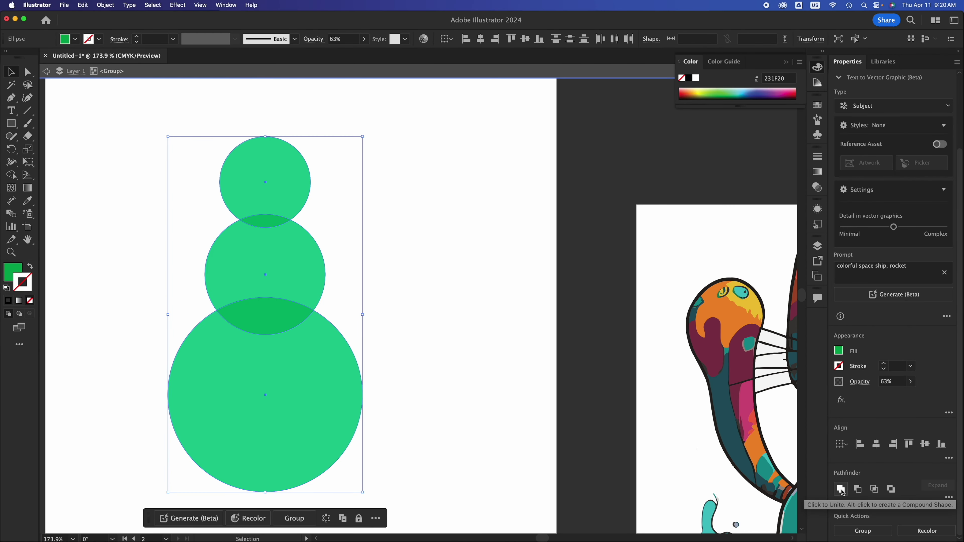
Step: Unite the three snowman circles into one green shape and nudge it slightly right
{"action": "left_click", "coordinate": [841, 490]}
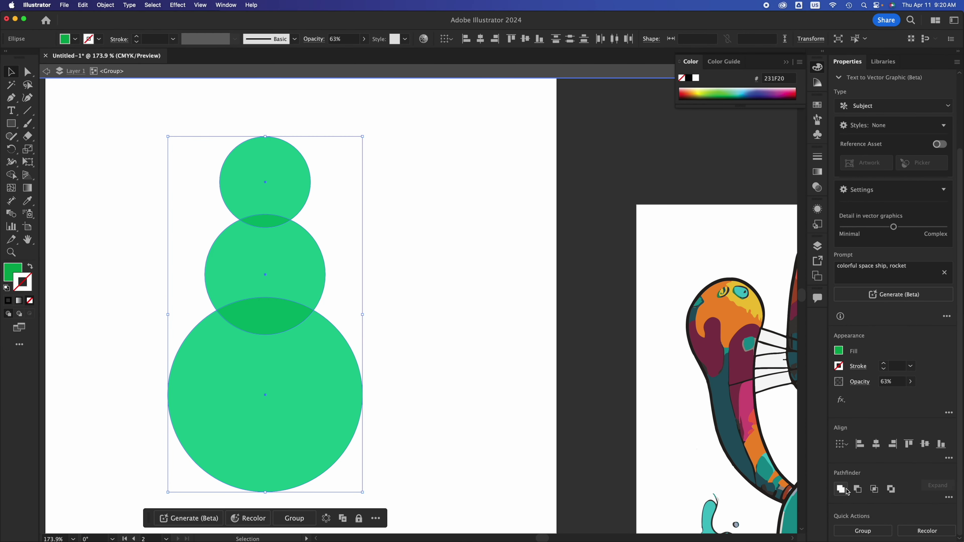
{"action": "left_click", "coordinate": [473, 336]}
{"action": "left_click", "coordinate": [267, 248]}
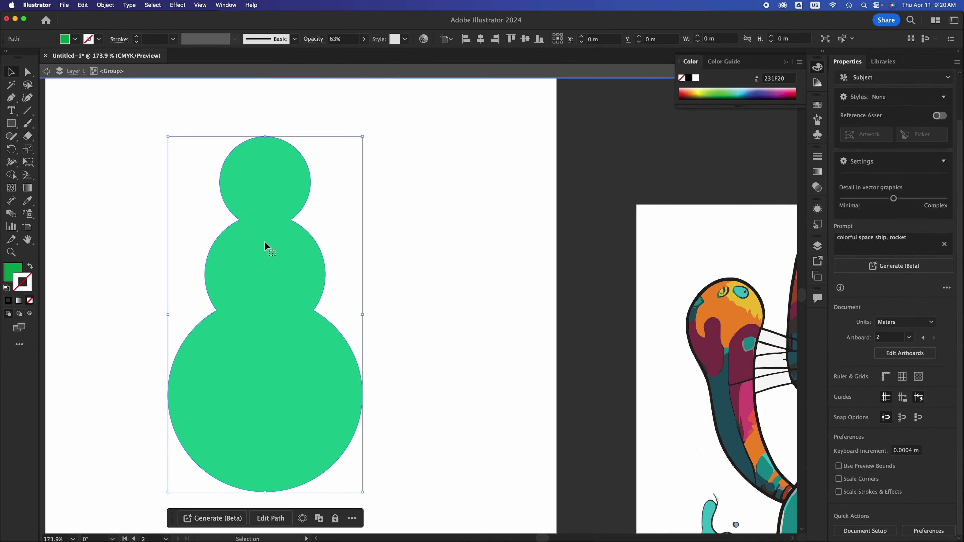
{"action": "left_click_drag", "start_coordinate": [265, 264], "coordinate": [327, 268]}
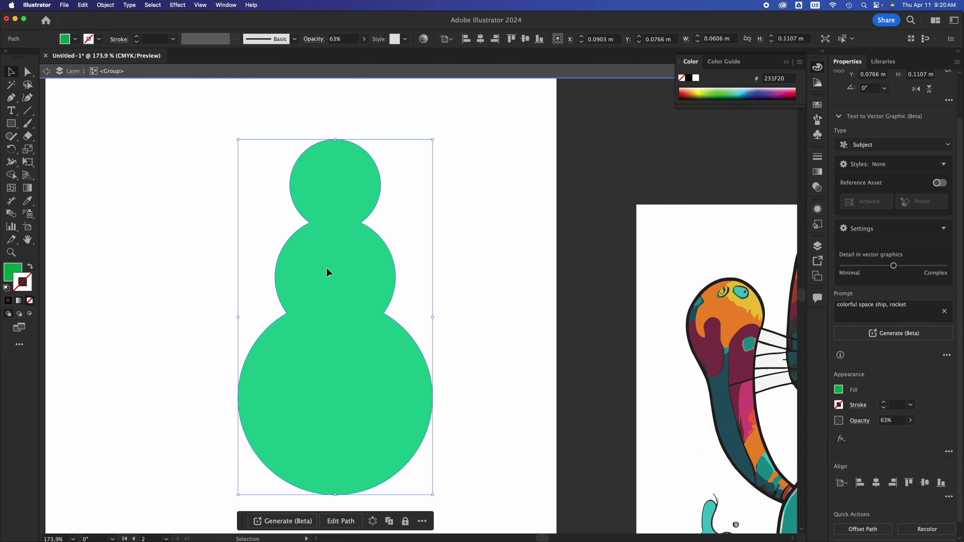
{"action": "left_click", "coordinate": [502, 296]}
{"action": "left_click_drag", "start_coordinate": [382, 352], "coordinate": [351, 352]}
{"action": "left_click", "coordinate": [416, 322]}
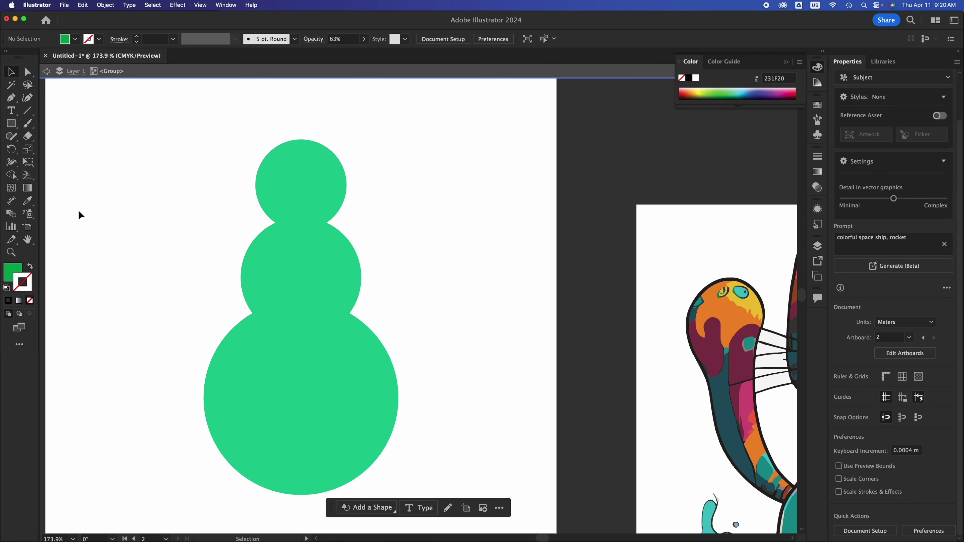
Step: Draw a small 0.007 m light-grey circle with no stroke and place it on the head
{"action": "left_click", "coordinate": [11, 136]}
{"action": "mouse_move", "coordinate": [192, 168]}
{"action": "left_mouse_down"}
{"action": "mouse_move", "coordinate": [170, 196]}
{"action": "mouse_move", "coordinate": [222, 191]}
{"action": "mouse_move", "coordinate": [191, 168]}
{"action": "left_mouse_up"}
{"action": "left_click", "coordinate": [11, 71]}
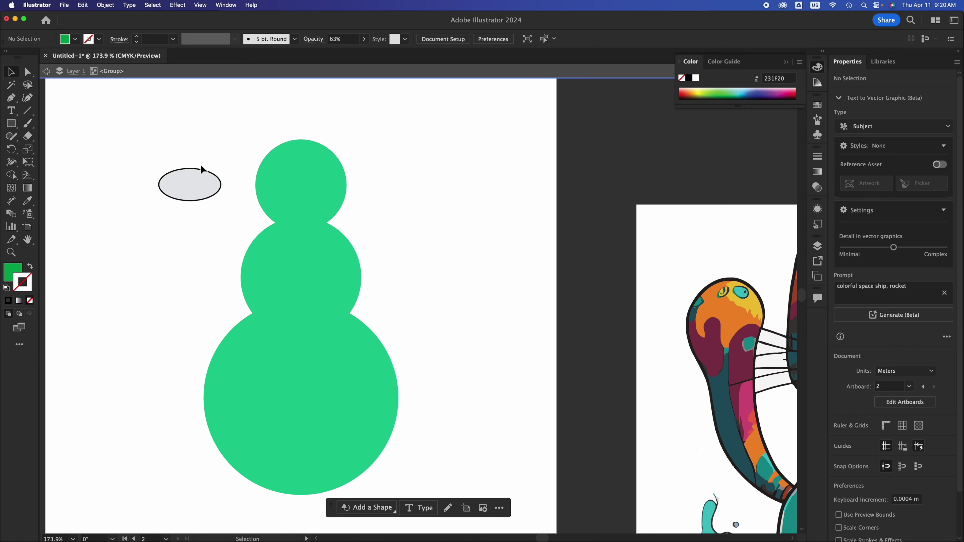
{"action": "left_click", "coordinate": [199, 181]}
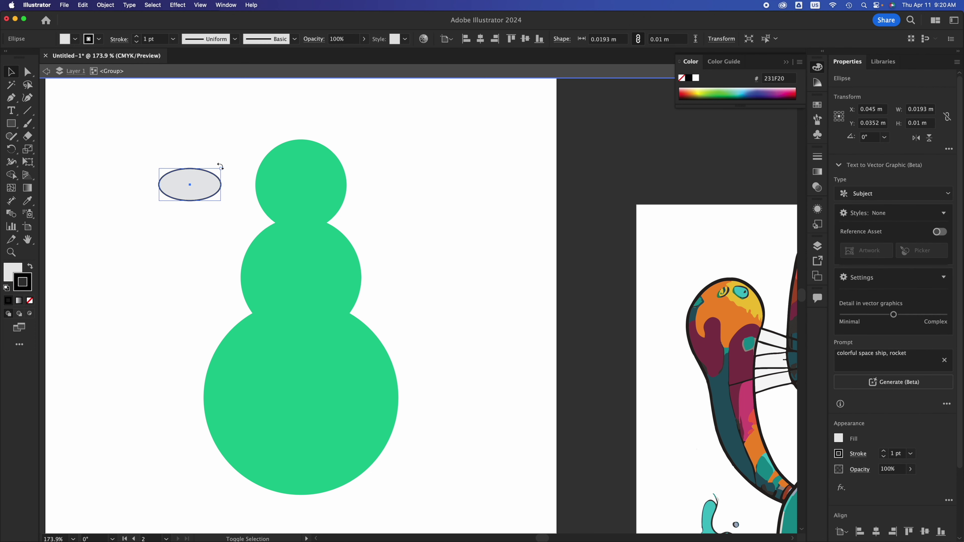
{"action": "left_click_drag", "start_coordinate": [220, 168], "coordinate": [198, 187]}
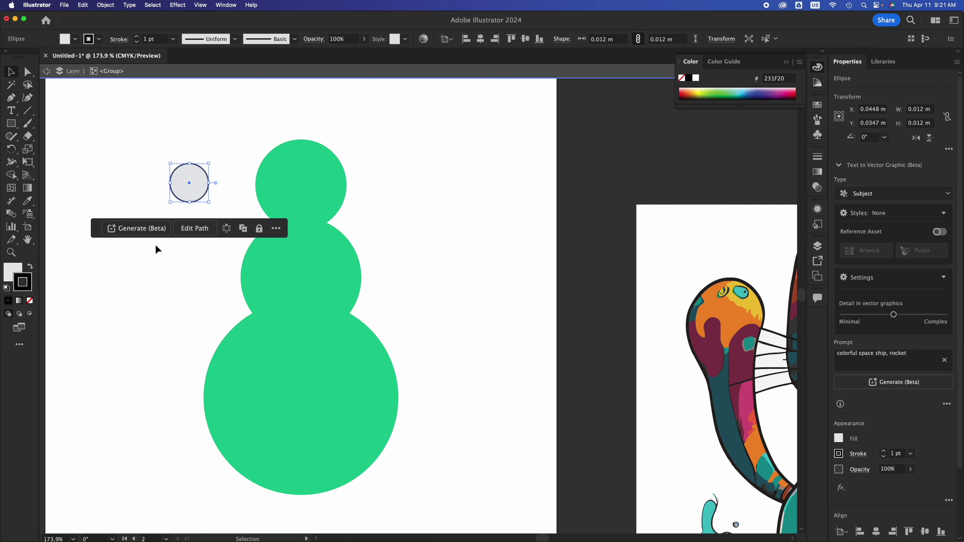
{"action": "left_click", "coordinate": [30, 301]}
{"action": "left_click_drag", "start_coordinate": [194, 181], "coordinate": [292, 161]}
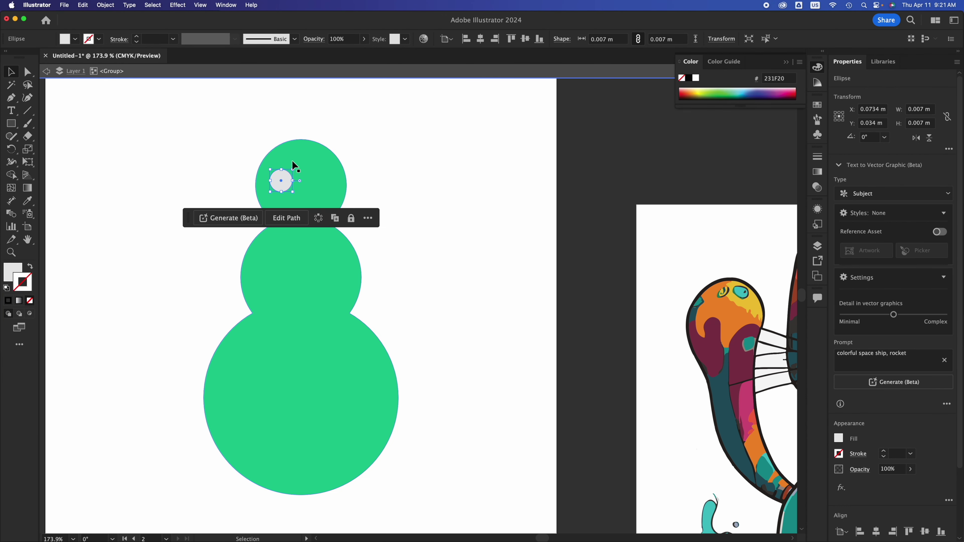
{"action": "scroll", "coordinate": [292, 160], "scroll_direction": "up", "scroll_amount": 10}
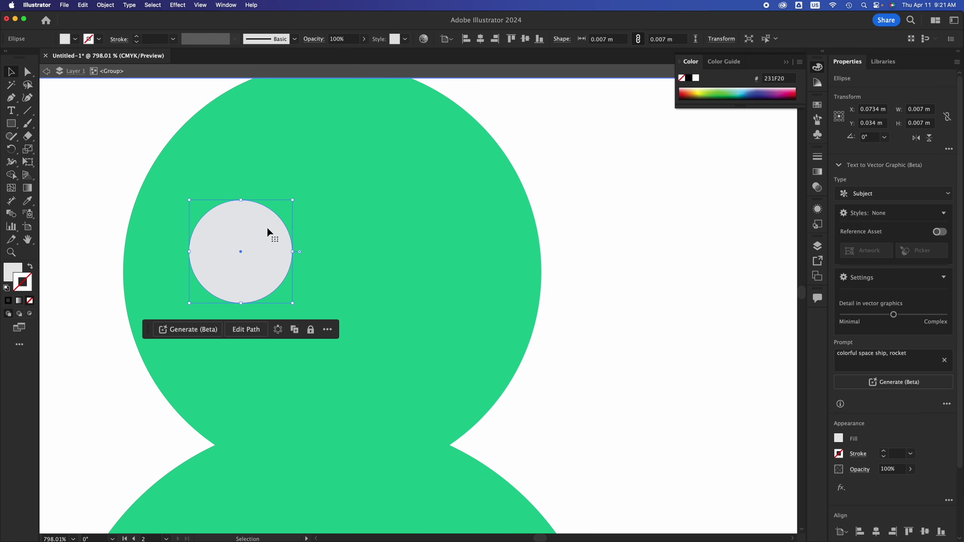
Step: Duplicate the eye to its right and group the two eyes together
{"action": "left_click_drag", "start_coordinate": [267, 232], "coordinate": [411, 206]}
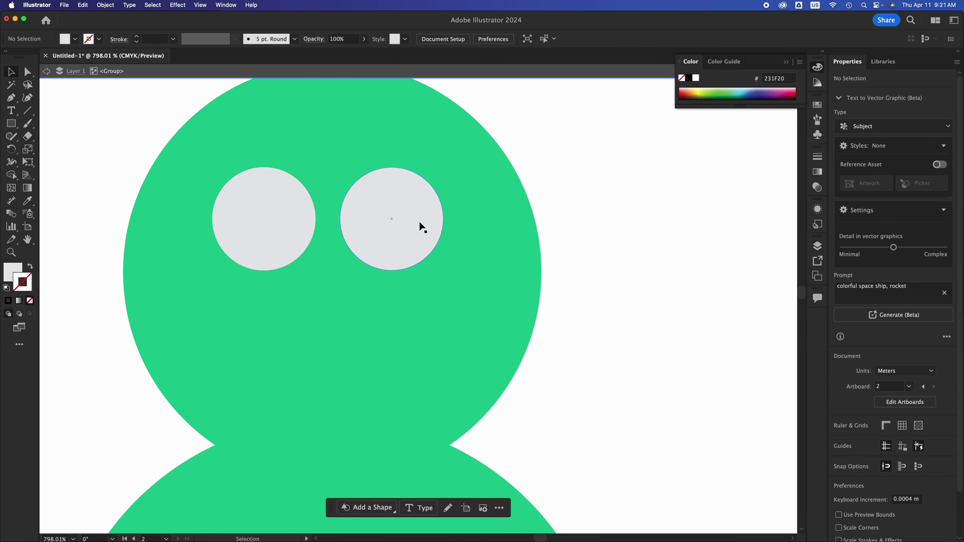
{"action": "left_click", "coordinate": [485, 269]}
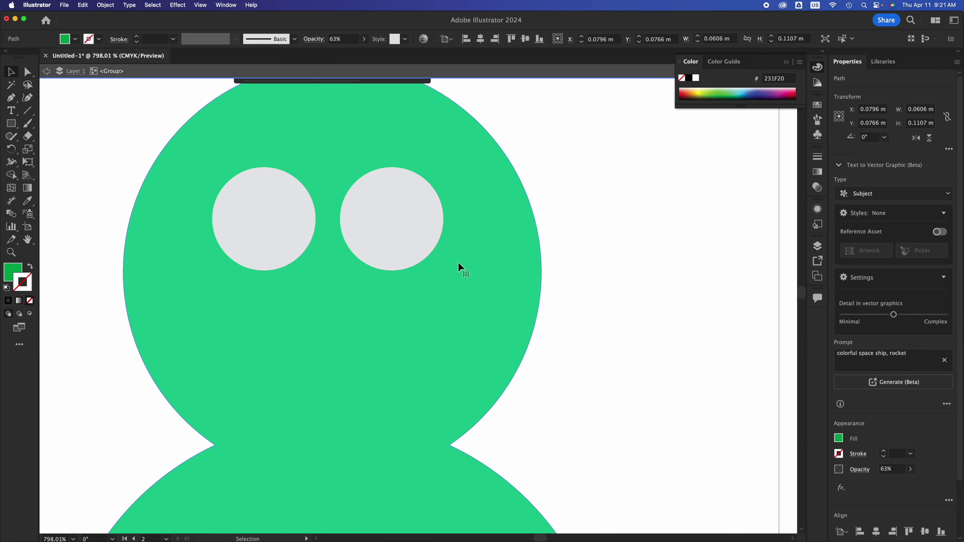
{"action": "left_click", "coordinate": [400, 228]}
{"action": "left_click", "coordinate": [424, 233]}
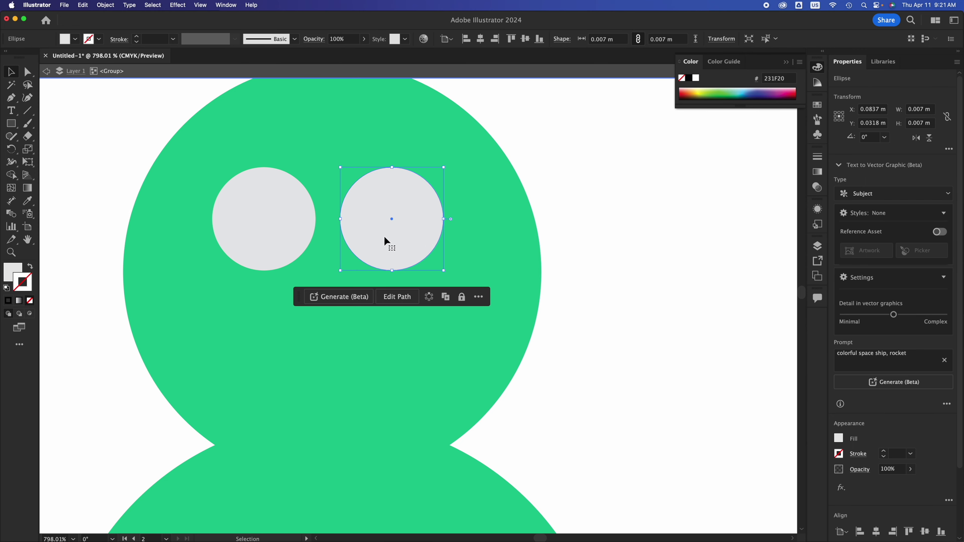
{"action": "left_click", "coordinate": [303, 242], "text": "shift"}
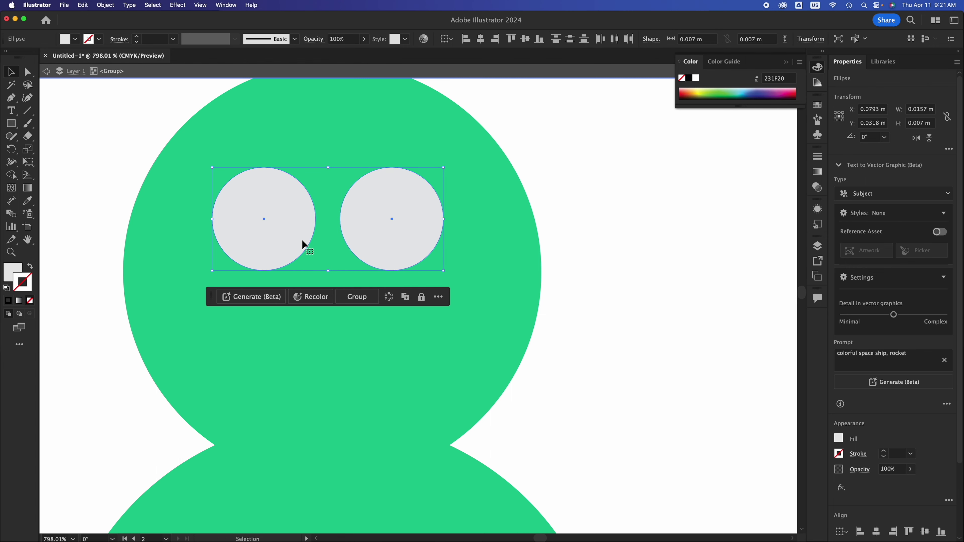
{"action": "key", "text": "super+g"}
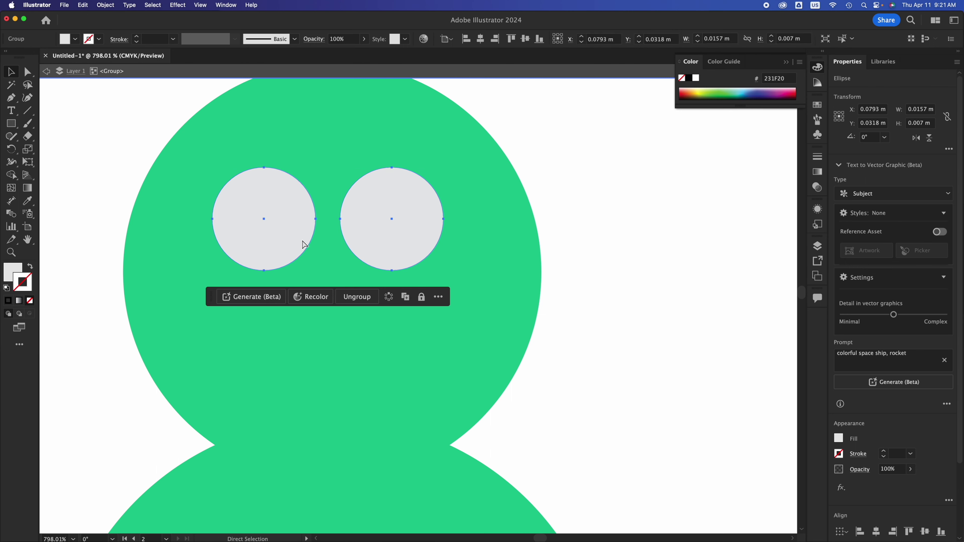
{"action": "left_click", "coordinate": [519, 249]}
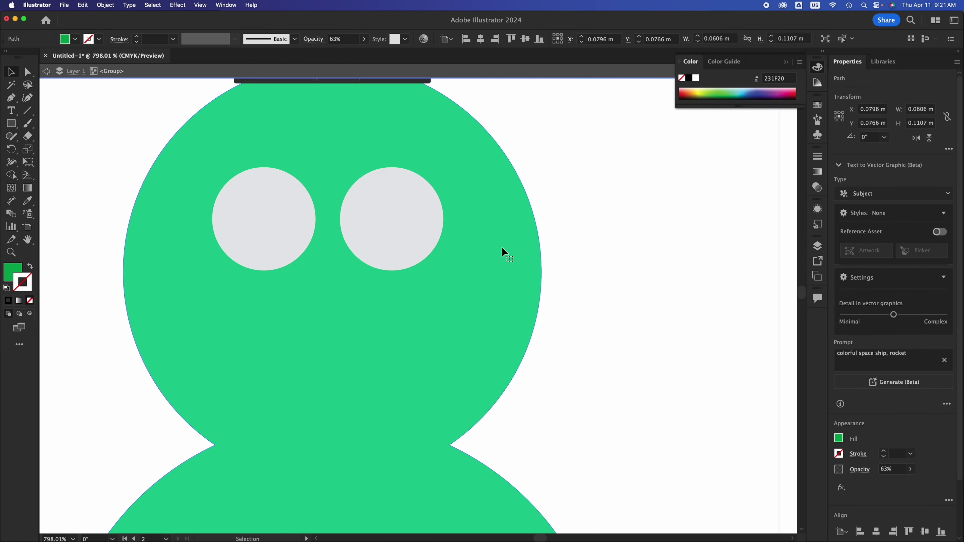
Step: Subtract the eye group from the green body with Minus Front, leaving two holes
{"action": "left_click", "coordinate": [395, 214], "text": "shift"}
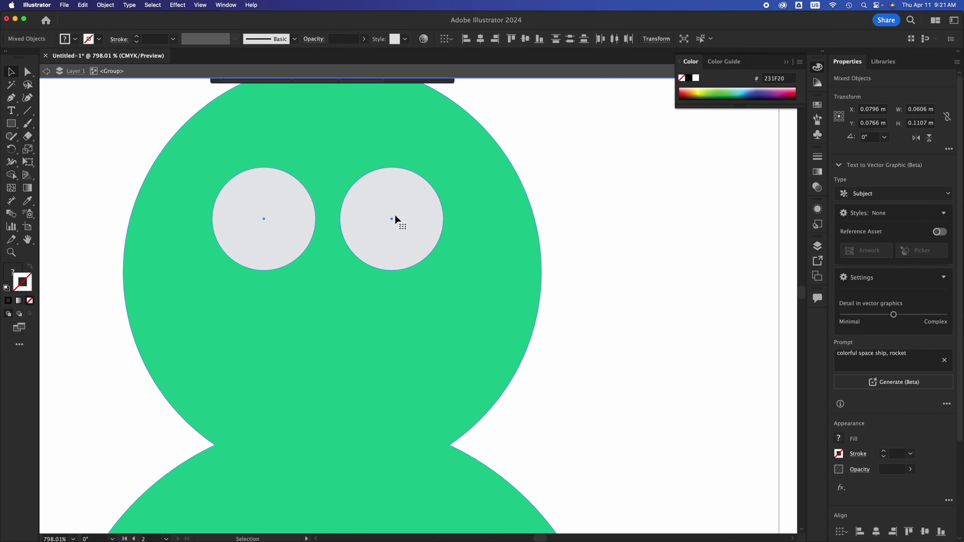
{"action": "scroll", "coordinate": [875, 479], "scroll_direction": "down", "scroll_amount": 5}
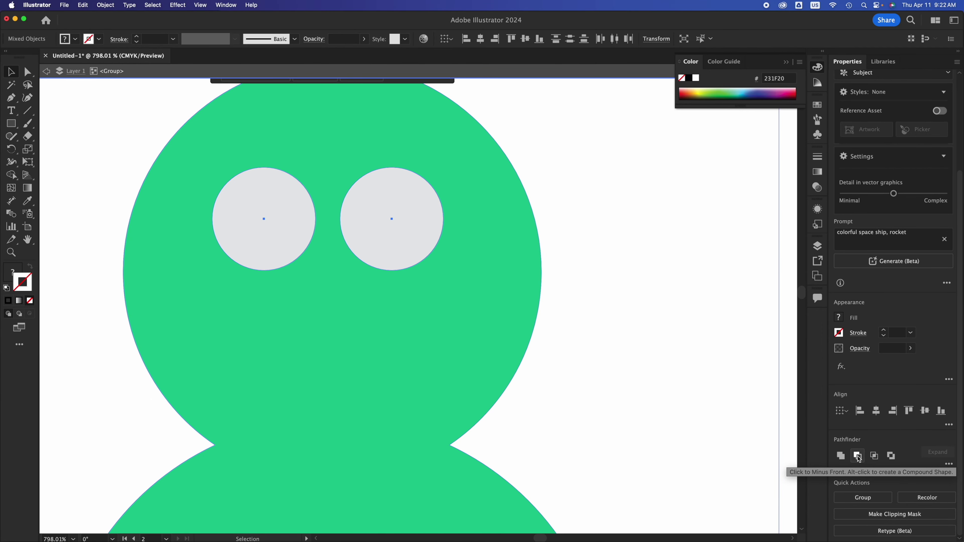
{"action": "left_click", "coordinate": [857, 457]}
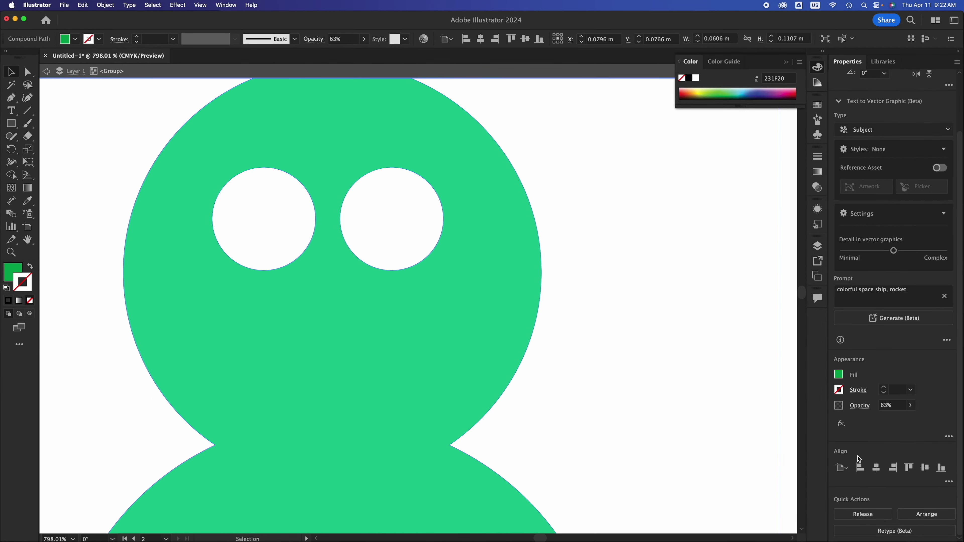
{"action": "left_click", "coordinate": [782, 352]}
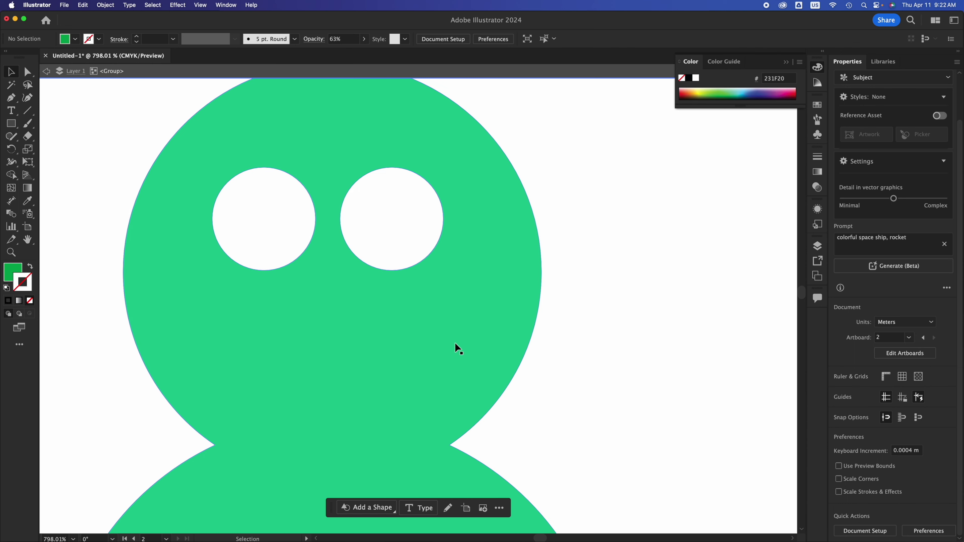
Step: Shift the green snowman with its eye holes slightly right on the artboard
{"action": "scroll", "coordinate": [455, 343], "scroll_direction": "down", "scroll_amount": 6}
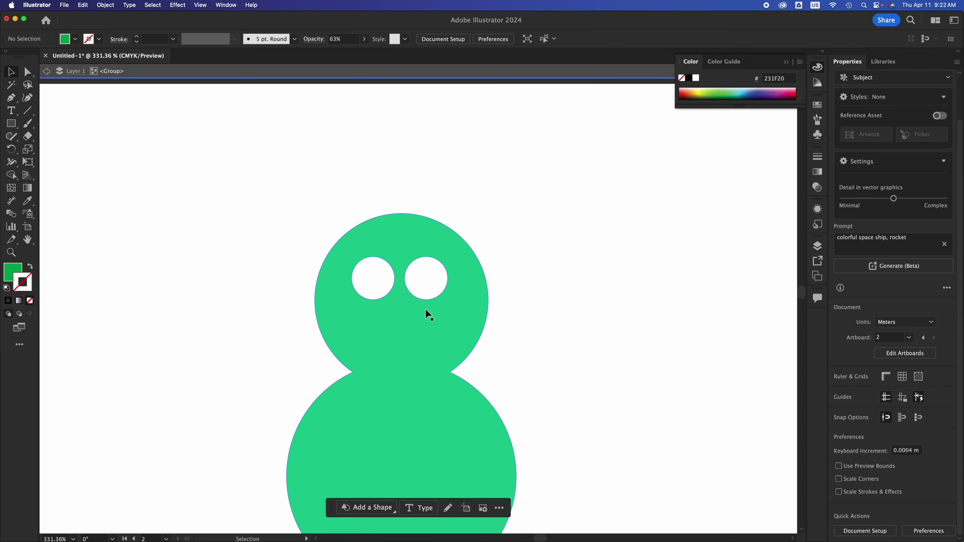
{"action": "scroll", "coordinate": [425, 308], "scroll_direction": "down", "scroll_amount": 5}
{"action": "scroll", "coordinate": [424, 308], "scroll_direction": "up", "scroll_amount": 3}
{"action": "left_click_drag", "start_coordinate": [425, 308], "coordinate": [410, 264]}
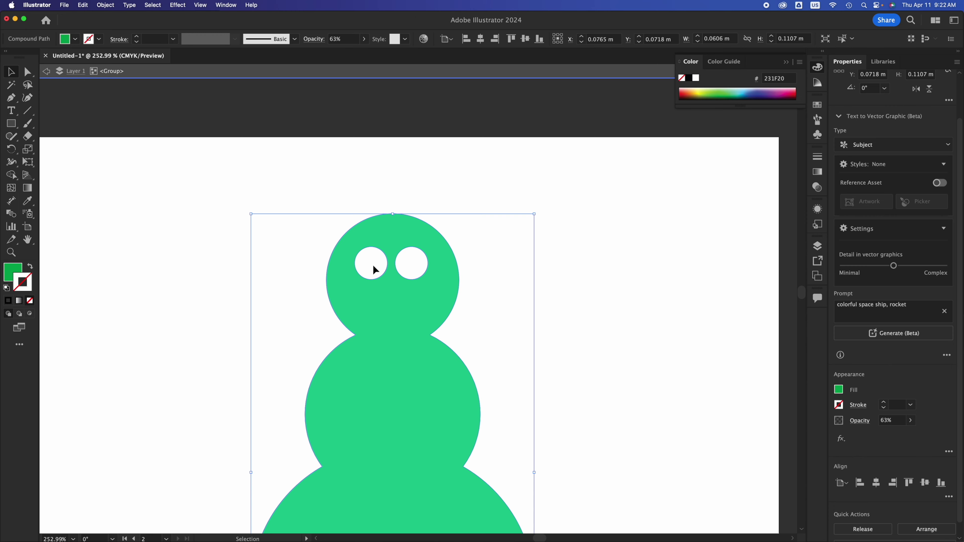
{"action": "left_click_drag", "start_coordinate": [407, 266], "coordinate": [444, 316]}
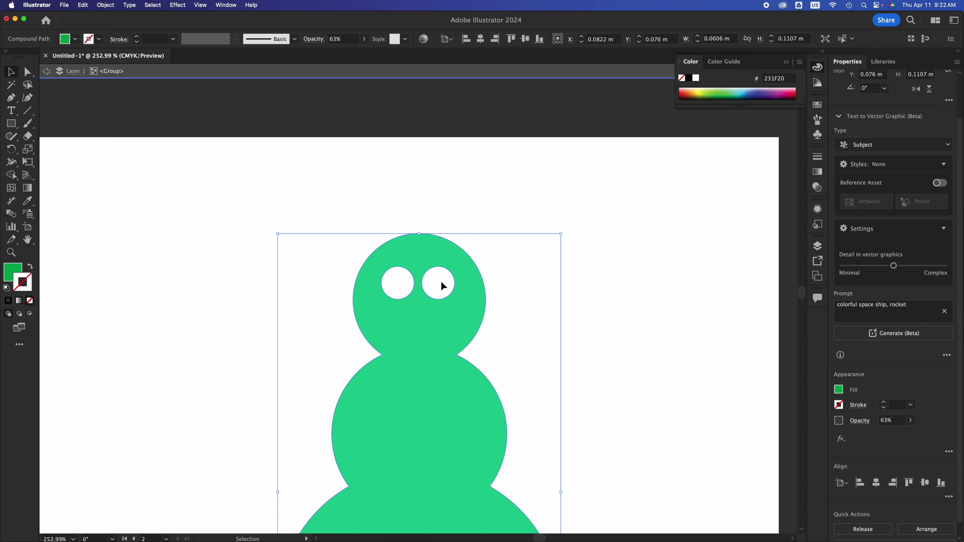
{"action": "left_click", "coordinate": [150, 253]}
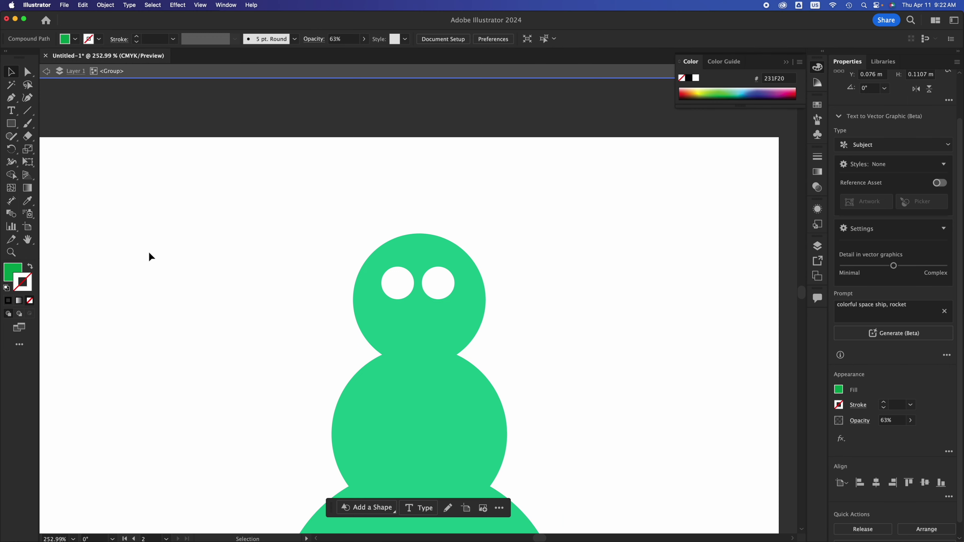
Step: Make the fill colour active and marquee-select the whole green figure
{"action": "left_click", "coordinate": [12, 267]}
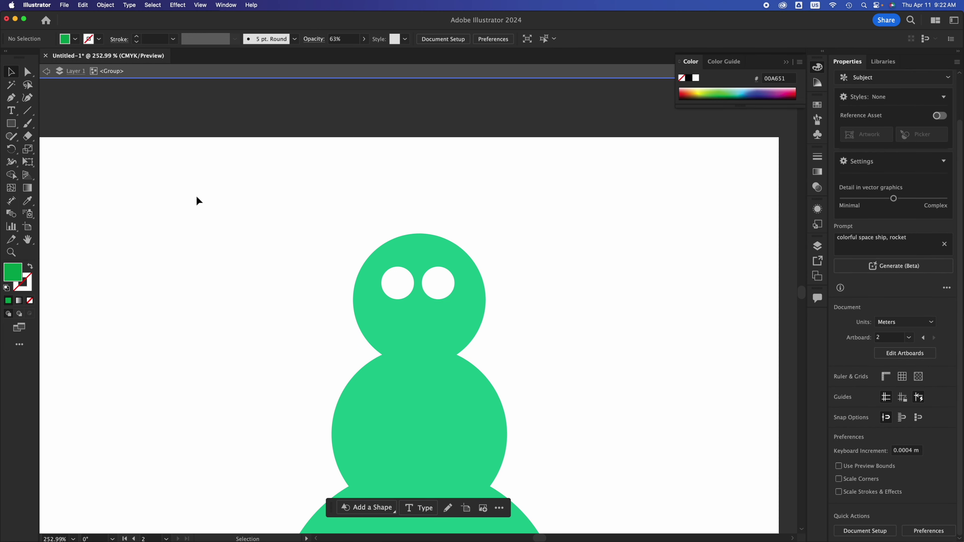
{"action": "left_click_drag", "start_coordinate": [197, 197], "coordinate": [452, 324]}
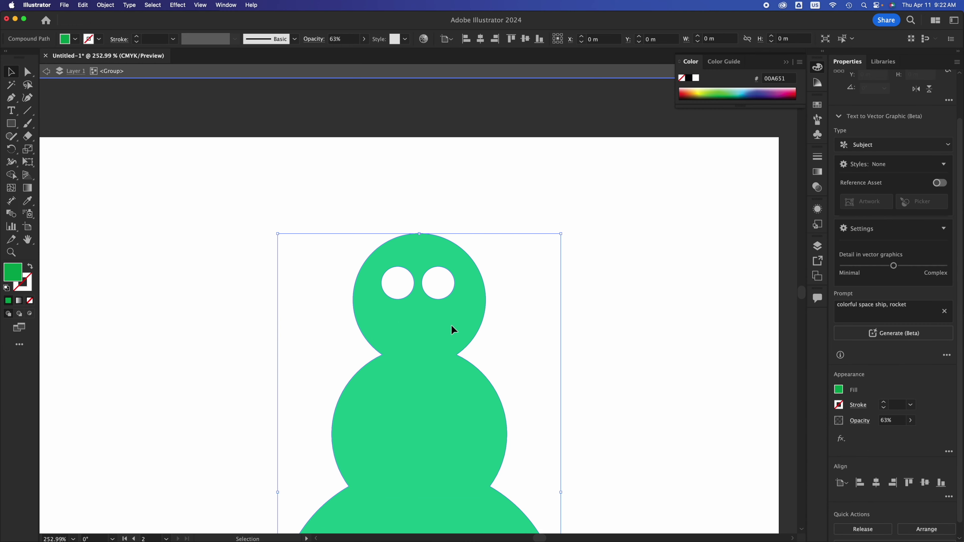
{"action": "left_click", "coordinate": [11, 137]}
Step: Sketch an ellipse and give it the blue fill 148FF4
{"action": "mouse_move", "coordinate": [123, 176]}
{"action": "left_mouse_down"}
{"action": "mouse_move", "coordinate": [284, 266]}
{"action": "mouse_move", "coordinate": [174, 172]}
{"action": "mouse_move", "coordinate": [121, 178]}
{"action": "left_mouse_up"}
{"action": "left_click", "coordinate": [11, 72]}
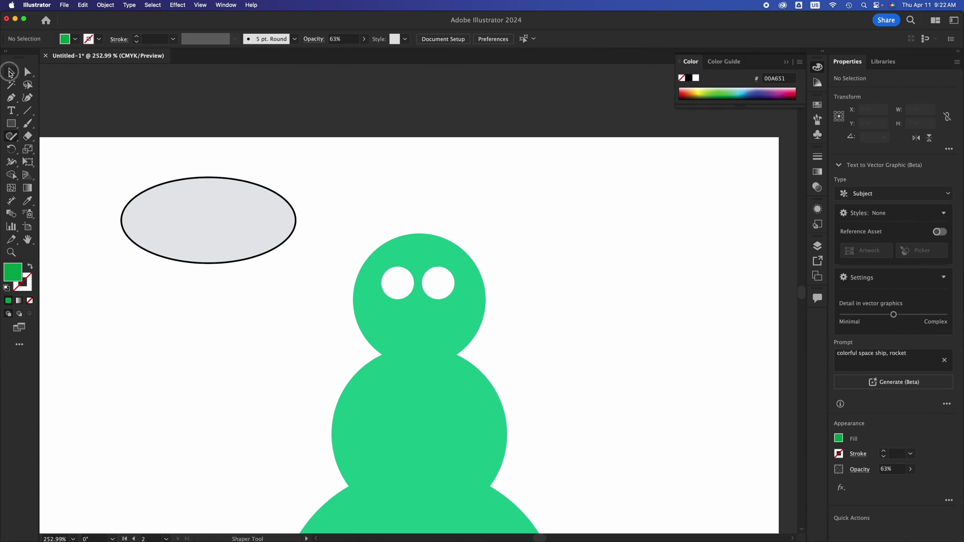
{"action": "left_click", "coordinate": [213, 204]}
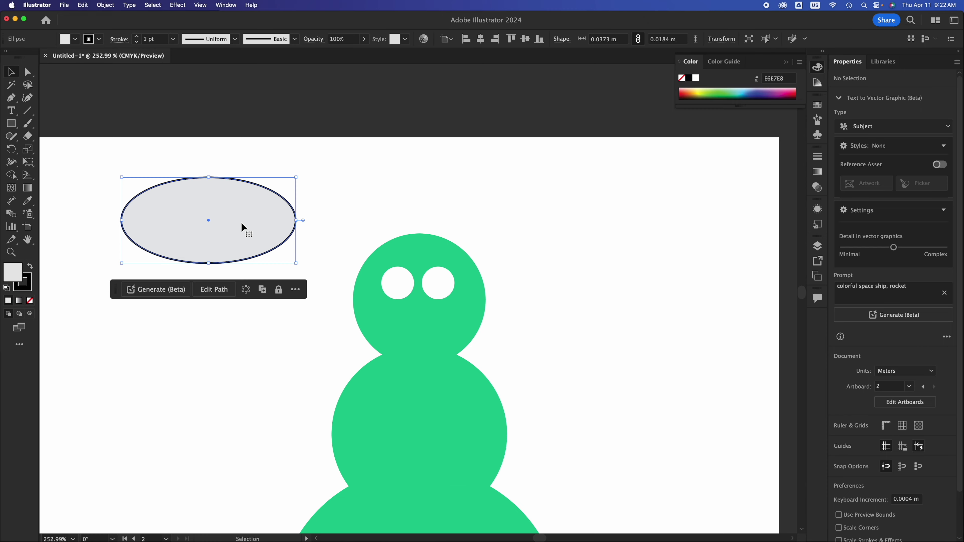
{"action": "double_click", "coordinate": [13, 279]}
{"action": "type", "text": "148FF4"}
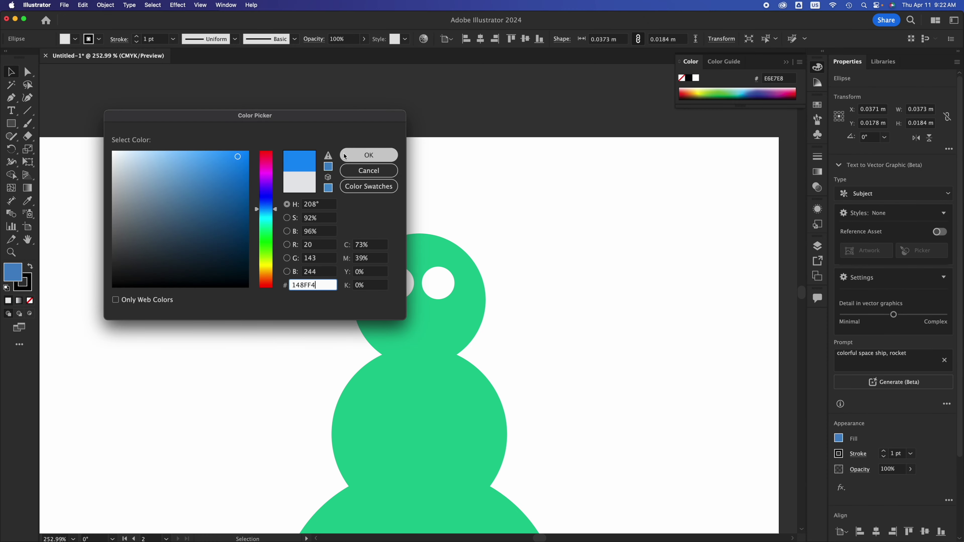
{"action": "left_click", "coordinate": [345, 155]}
Step: Remove the ellipse's stroke and move it over the left side of the head
{"action": "left_click", "coordinate": [30, 288]}
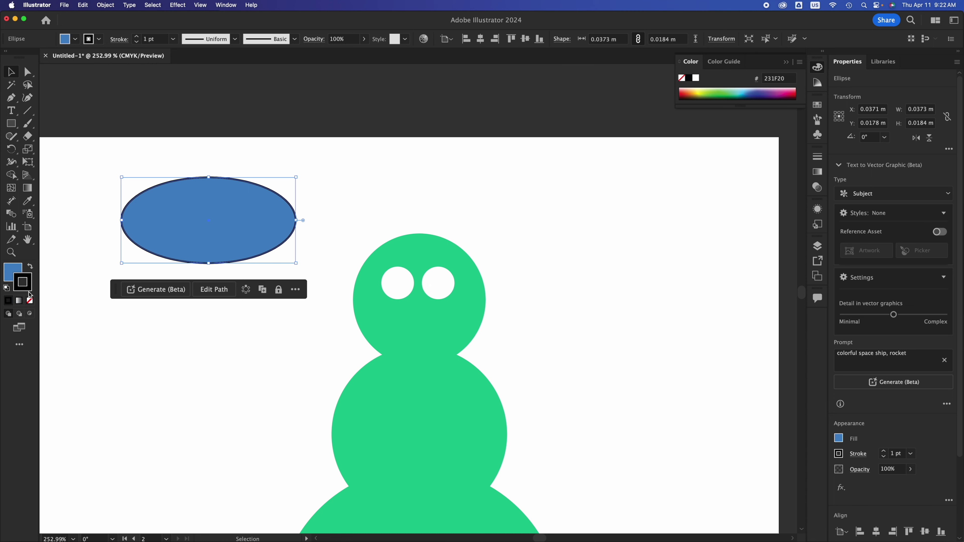
{"action": "left_click", "coordinate": [29, 301]}
{"action": "left_click", "coordinate": [14, 271]}
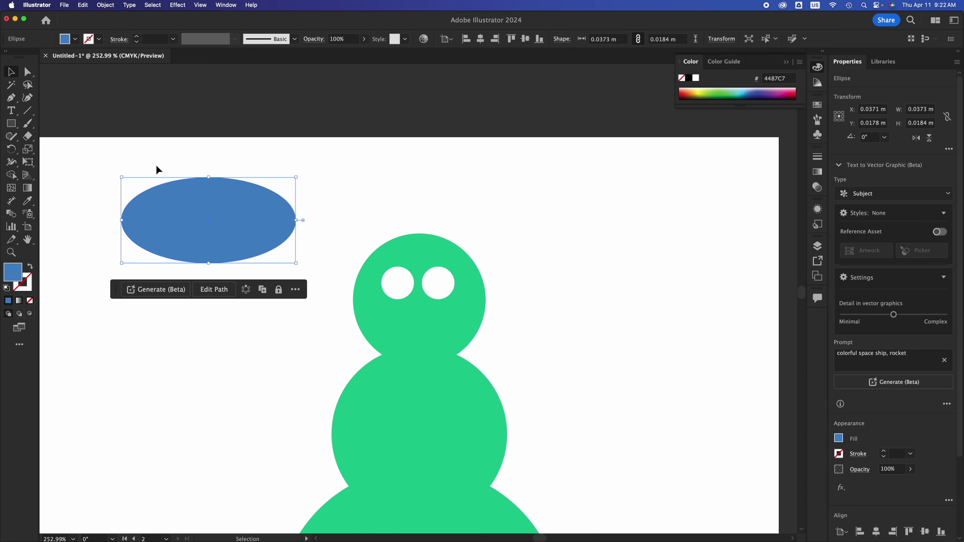
{"action": "left_click", "coordinate": [143, 153]}
{"action": "left_click_drag", "start_coordinate": [188, 215], "coordinate": [321, 285]}
Step: In Layers, move the ellipse below the green figure group, then reposition the figure
{"action": "left_click", "coordinate": [432, 377]}
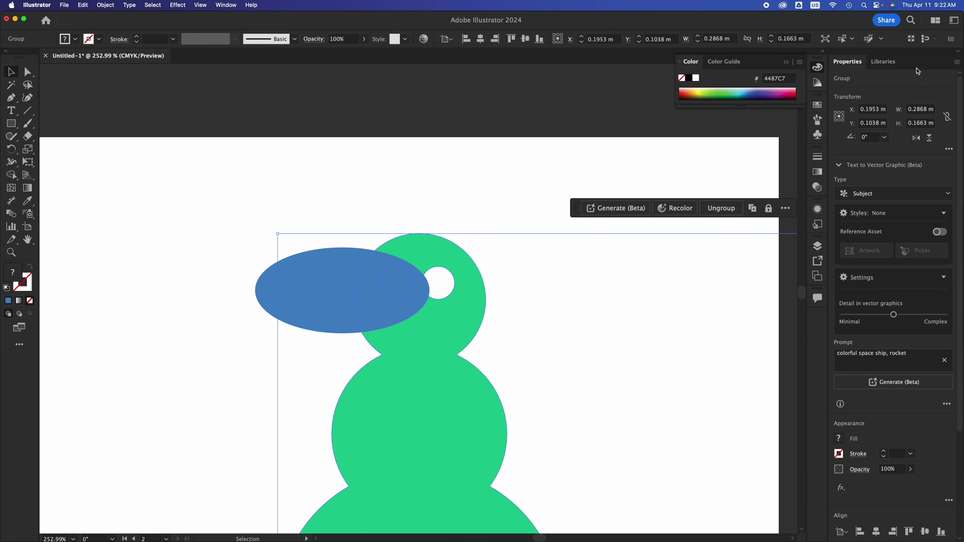
{"action": "scroll", "coordinate": [907, 283], "scroll_direction": "down", "scroll_amount": 4}
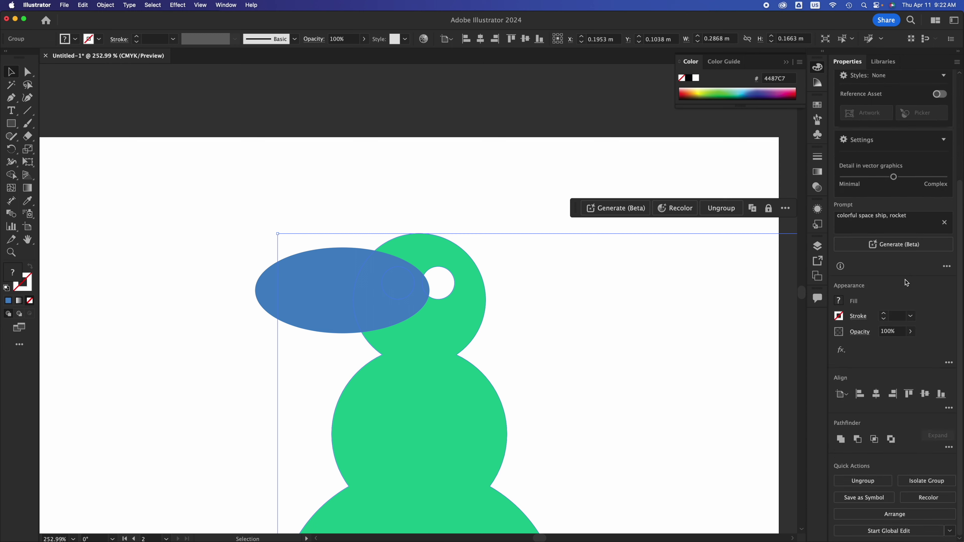
{"action": "scroll", "coordinate": [907, 283], "scroll_direction": "up", "scroll_amount": 4}
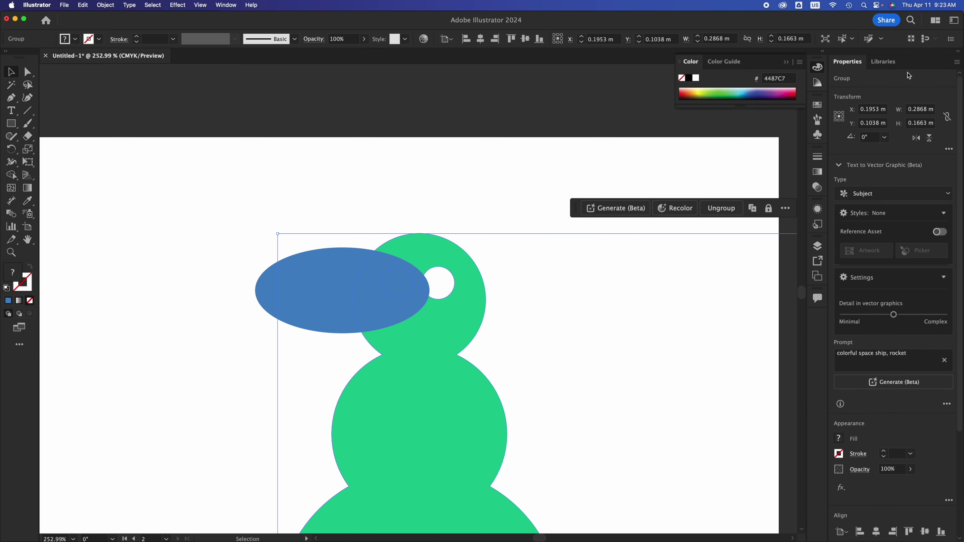
{"action": "left_click", "coordinate": [819, 246]}
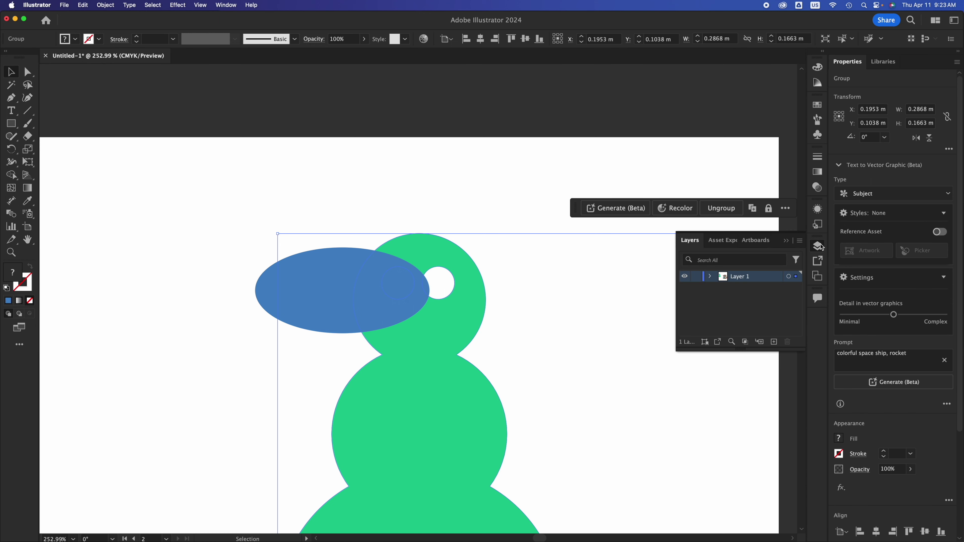
{"action": "left_click", "coordinate": [710, 277]}
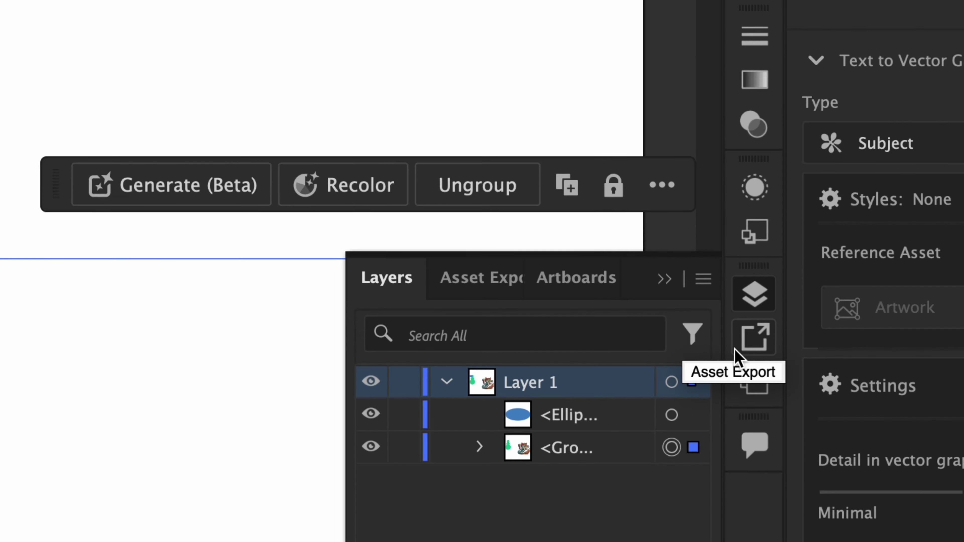
{"action": "left_click", "coordinate": [590, 413]}
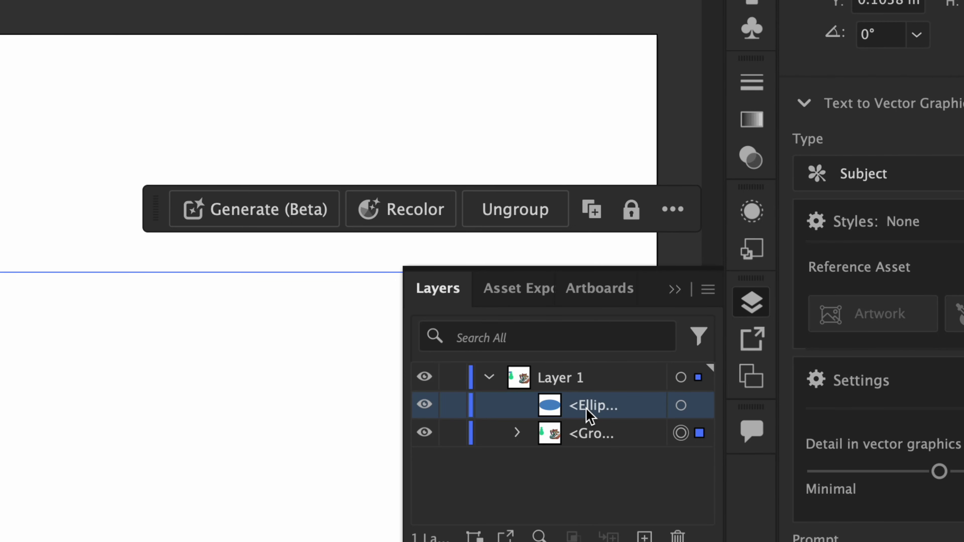
{"action": "left_click_drag", "start_coordinate": [587, 406], "coordinate": [582, 441]}
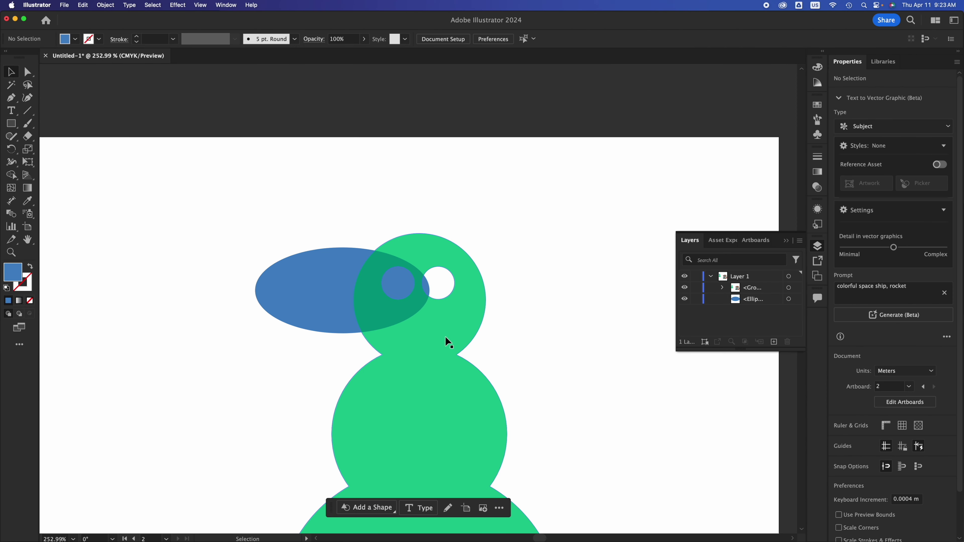
{"action": "left_click", "coordinate": [452, 334]}
{"action": "left_click_drag", "start_coordinate": [453, 334], "coordinate": [458, 379]}
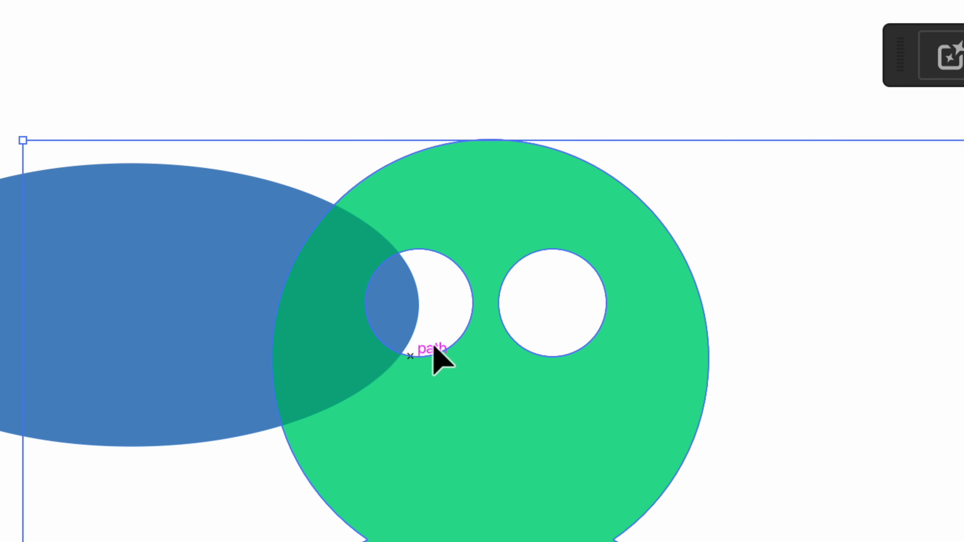
Step: Ungroup the figure, place the blue ellipse on its head, and select both shapes
{"action": "key", "text": "super+shift+g"}
{"action": "left_click", "coordinate": [435, 374]}
{"action": "left_click_drag", "start_coordinate": [433, 369], "coordinate": [509, 313]}
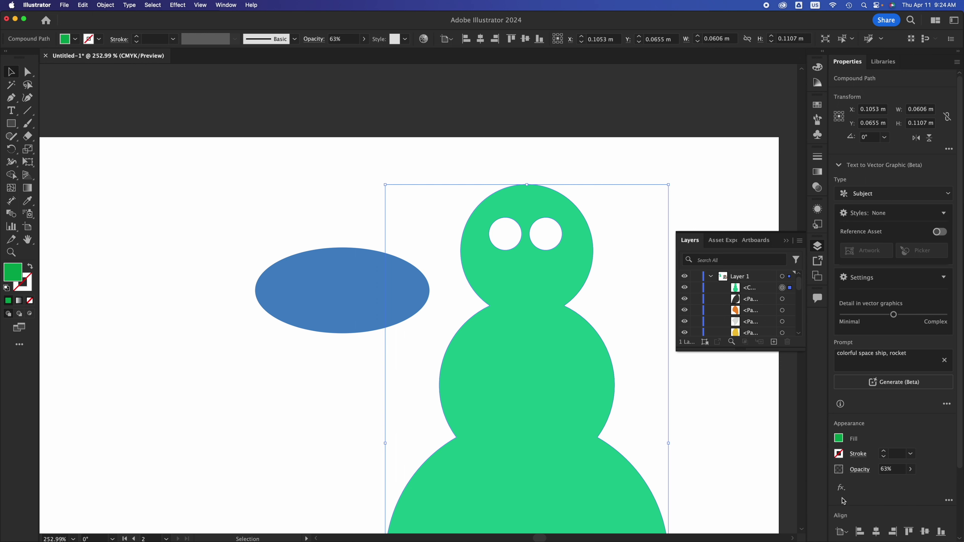
{"action": "scroll", "coordinate": [944, 503], "scroll_direction": "down", "scroll_amount": 3}
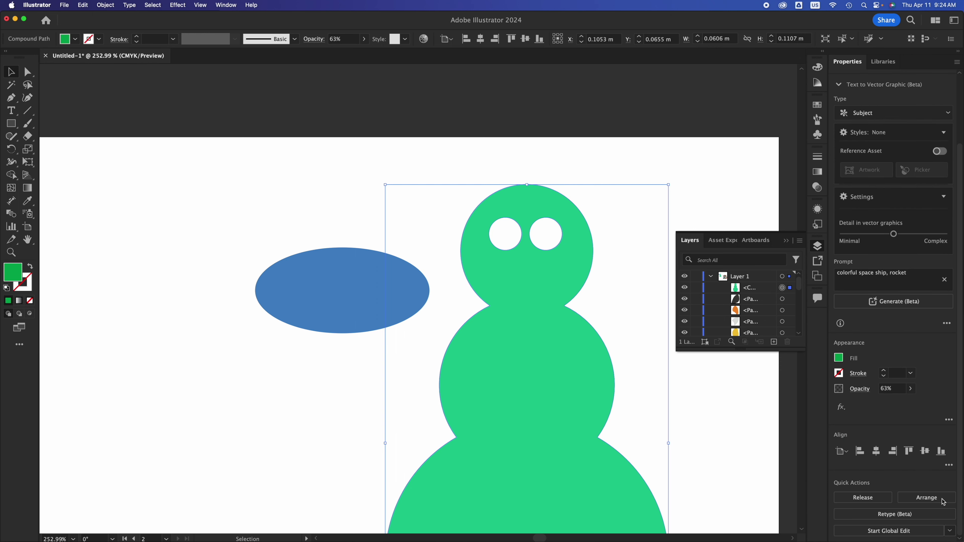
{"action": "left_click_drag", "start_coordinate": [352, 294], "coordinate": [448, 286]}
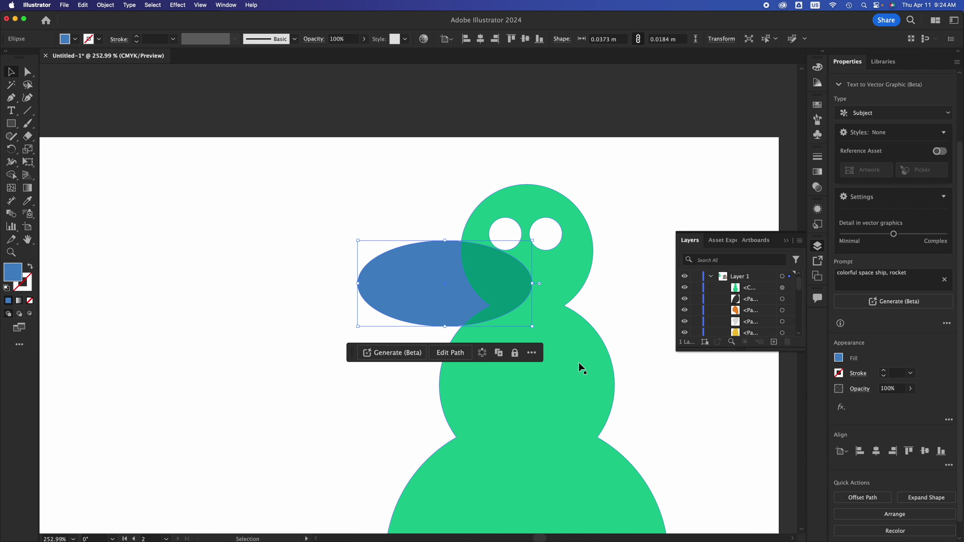
{"action": "left_click", "coordinate": [582, 368], "text": "shift"}
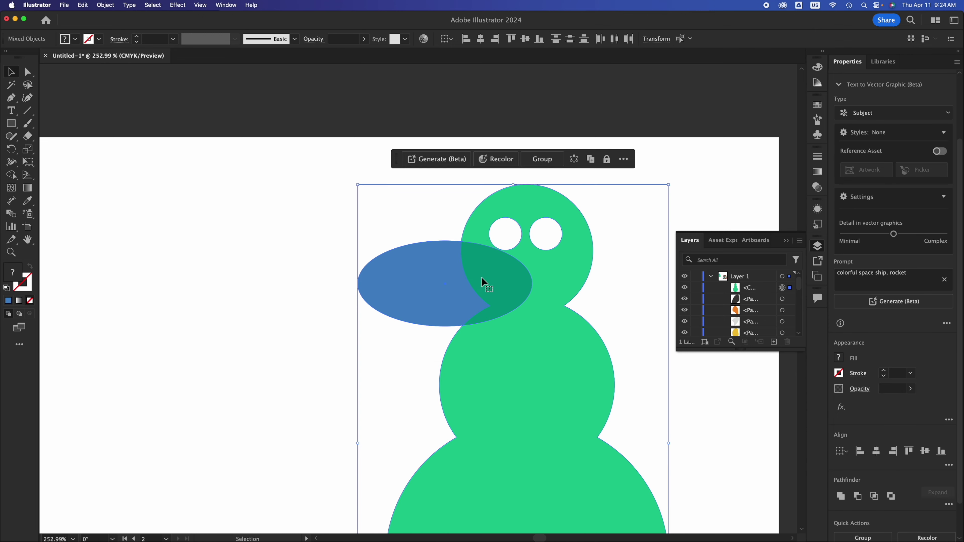
{"action": "scroll", "coordinate": [947, 507], "scroll_direction": "down", "scroll_amount": 2}
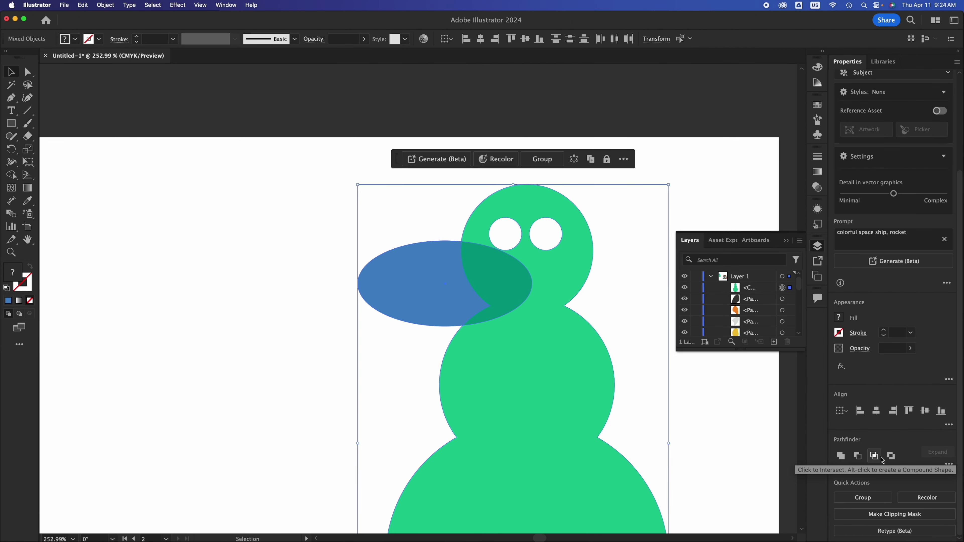
Step: Try Pathfinder Intersect, undo it, and apply Exclude instead
{"action": "left_click", "coordinate": [881, 459]}
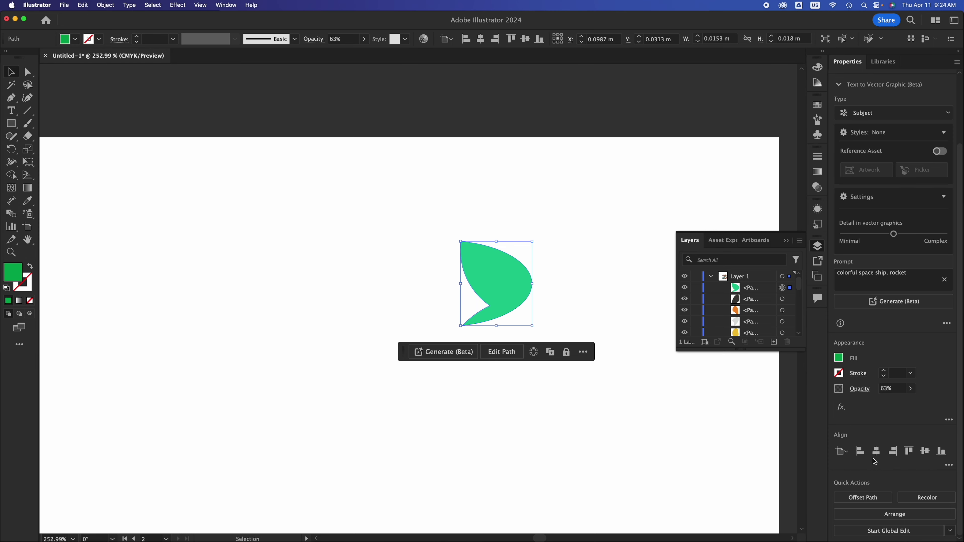
{"action": "key", "text": "super+z"}
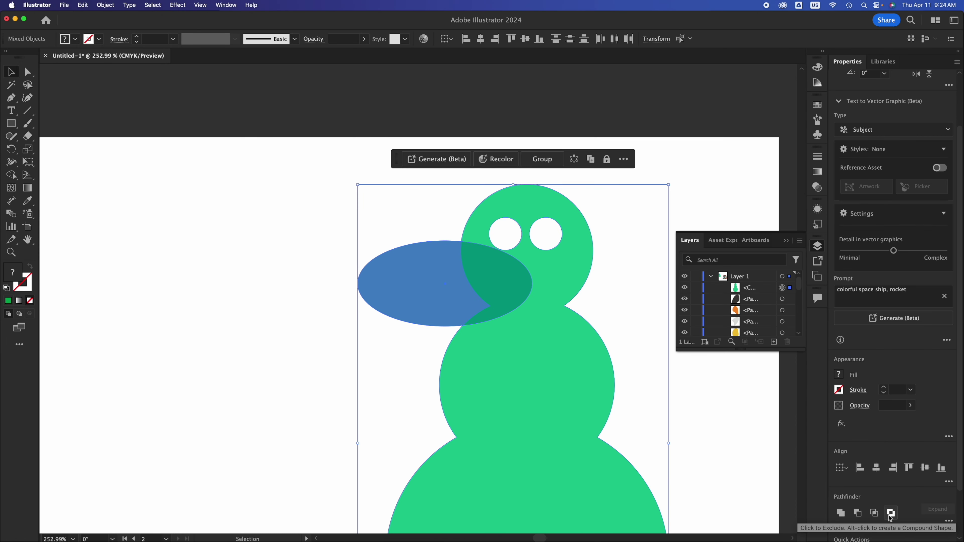
{"action": "left_click", "coordinate": [891, 513]}
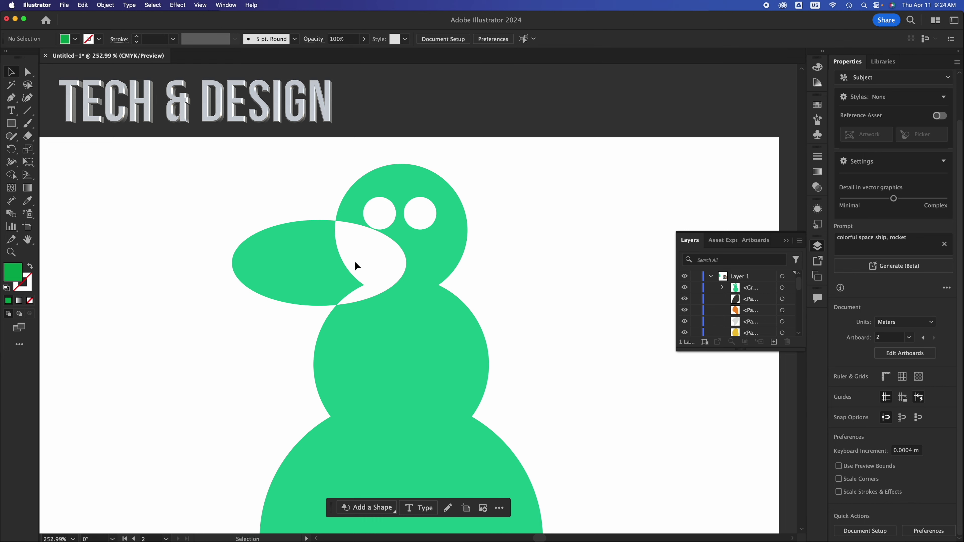
Step: Ungroup the combined result and delete the leftover left ellipse piece
{"action": "left_click", "coordinate": [436, 243]}
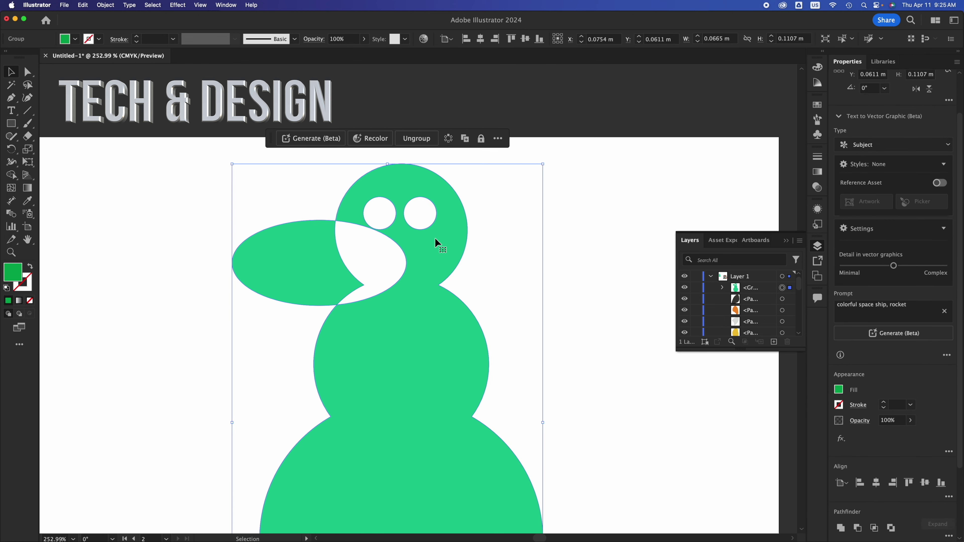
{"action": "left_click", "coordinate": [416, 139]}
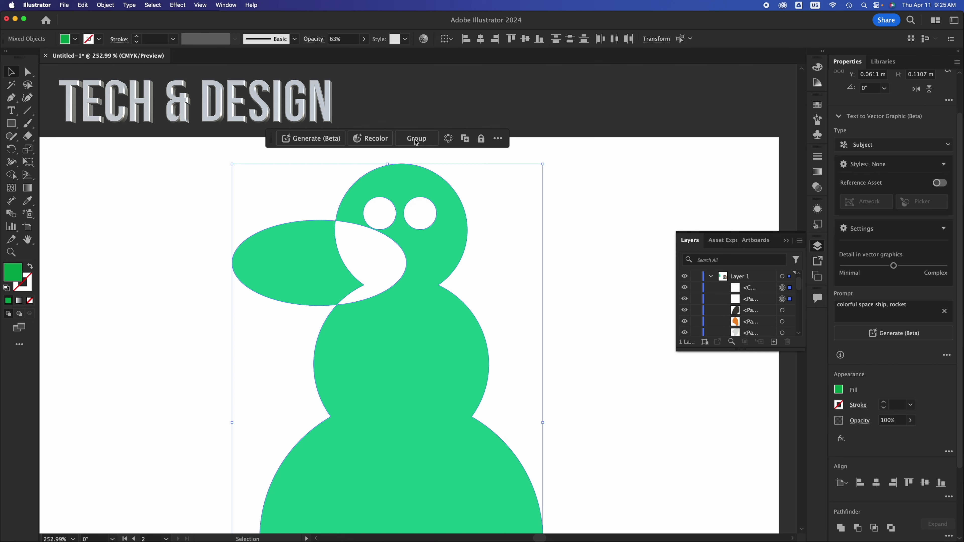
{"action": "left_click", "coordinate": [641, 270]}
{"action": "left_click", "coordinate": [326, 253]}
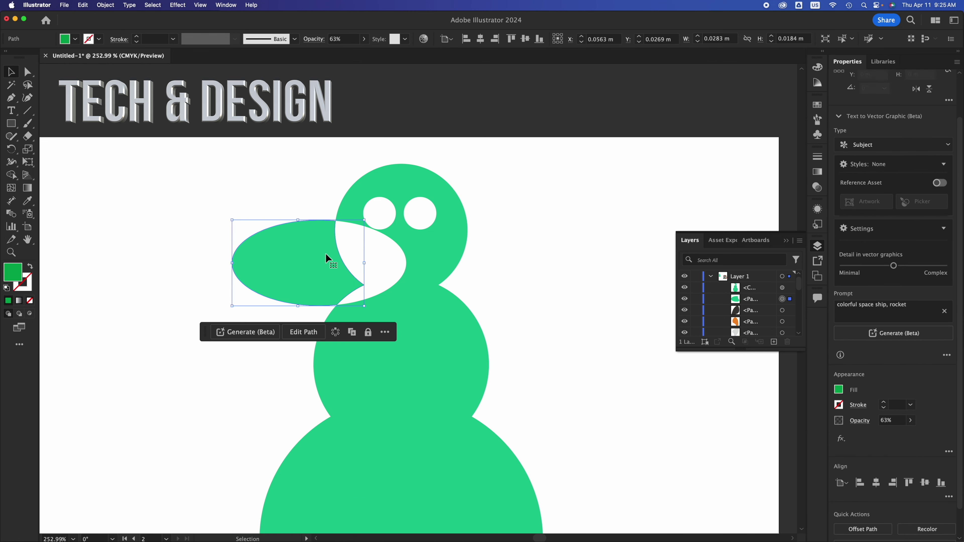
{"action": "left_click_drag", "start_coordinate": [326, 261], "coordinate": [179, 261]}
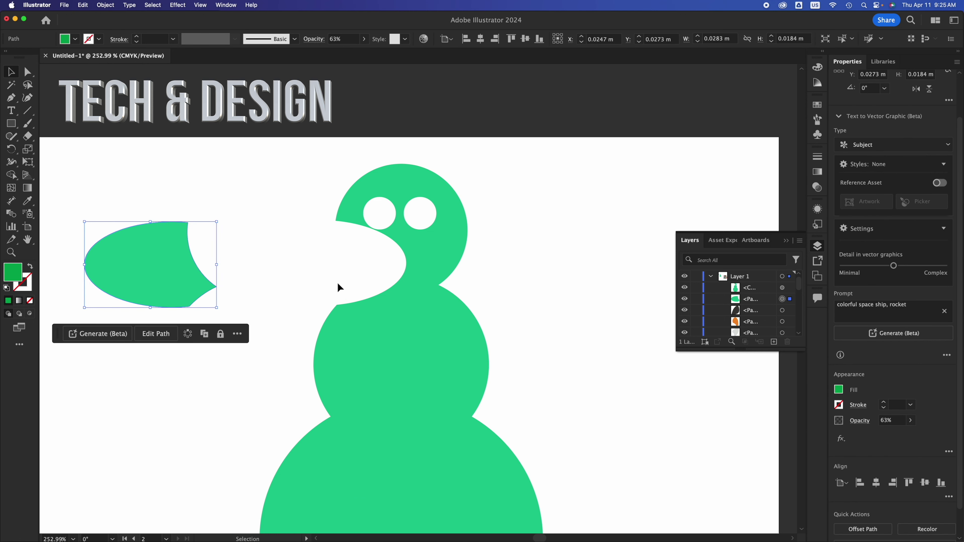
{"action": "key", "text": "BackSpace"}
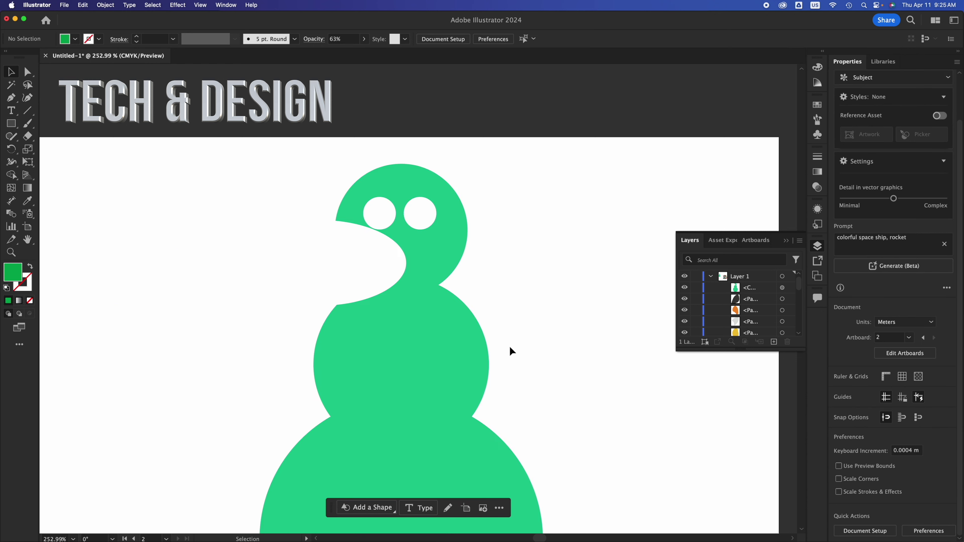
{"action": "left_click", "coordinate": [12, 127]}
Step: Draw a bar across the figure's middle and Exclude it with the green body
{"action": "left_click_drag", "start_coordinate": [547, 336], "coordinate": [209, 354]}
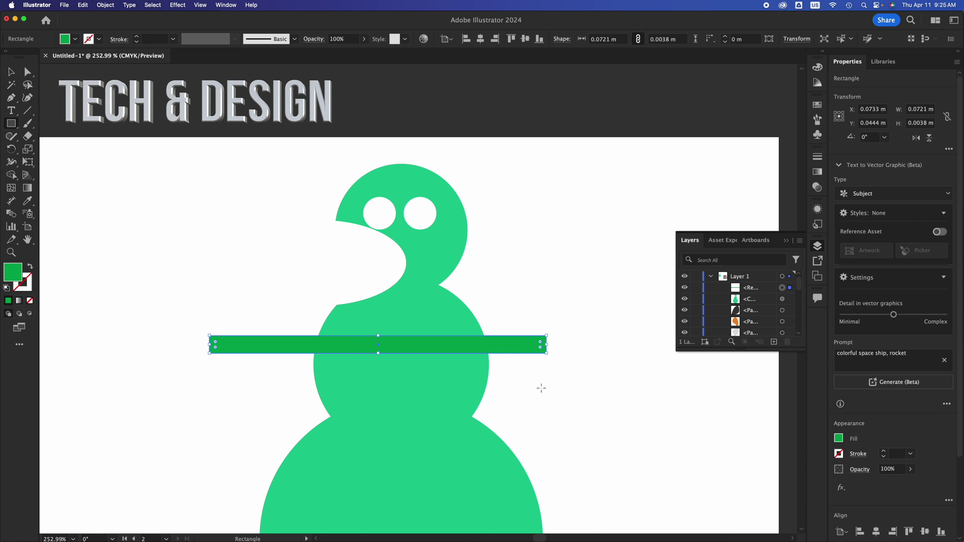
{"action": "left_click", "coordinate": [10, 71]}
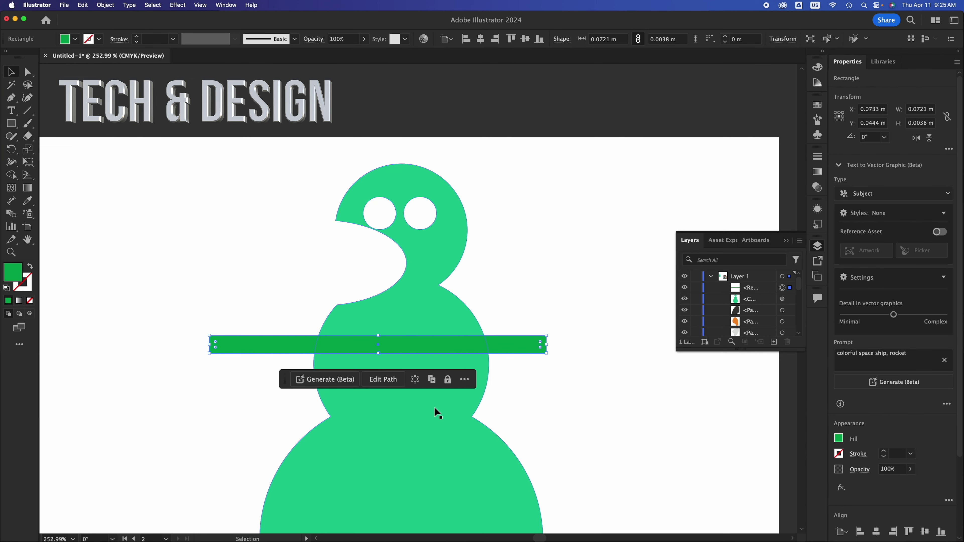
{"action": "left_click", "coordinate": [424, 449], "text": "shift"}
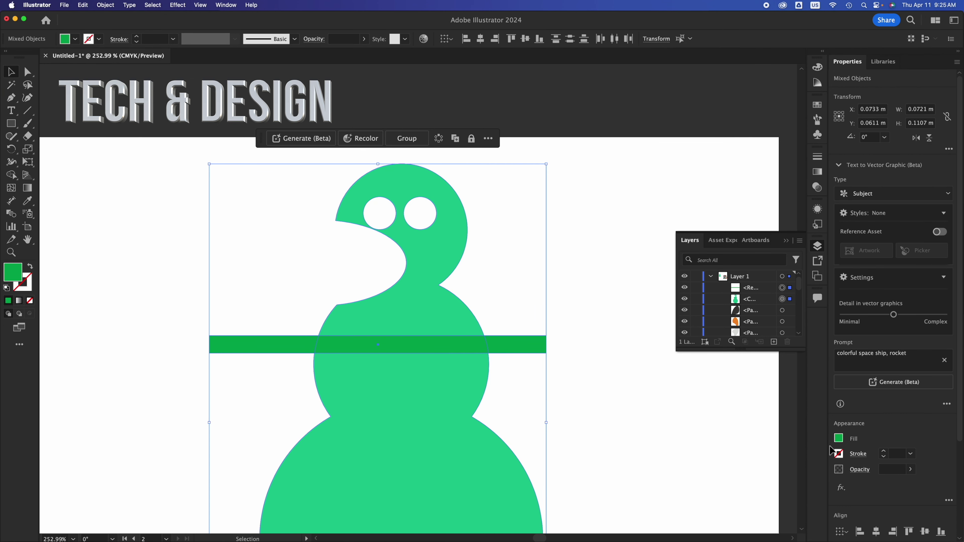
{"action": "scroll", "coordinate": [922, 461], "scroll_direction": "down", "scroll_amount": 3}
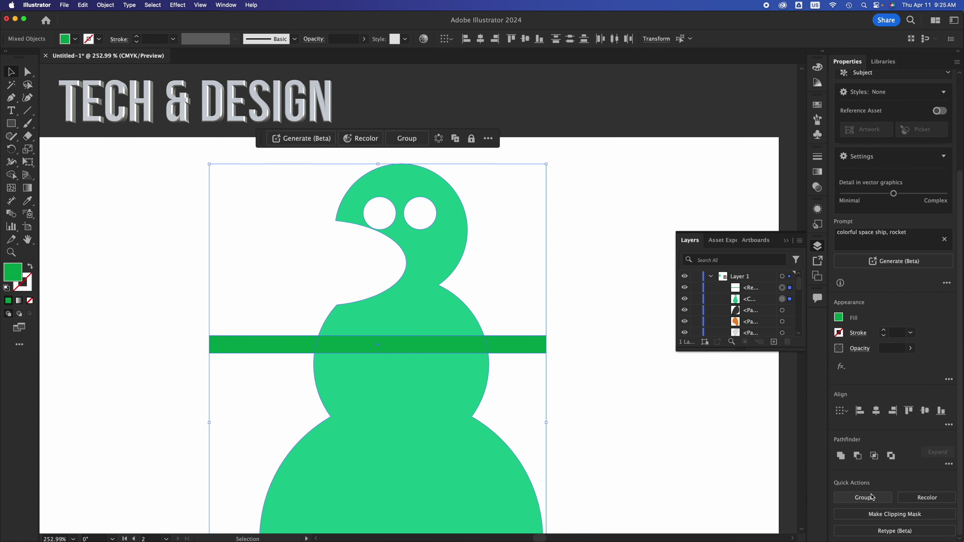
{"action": "left_click", "coordinate": [892, 457]}
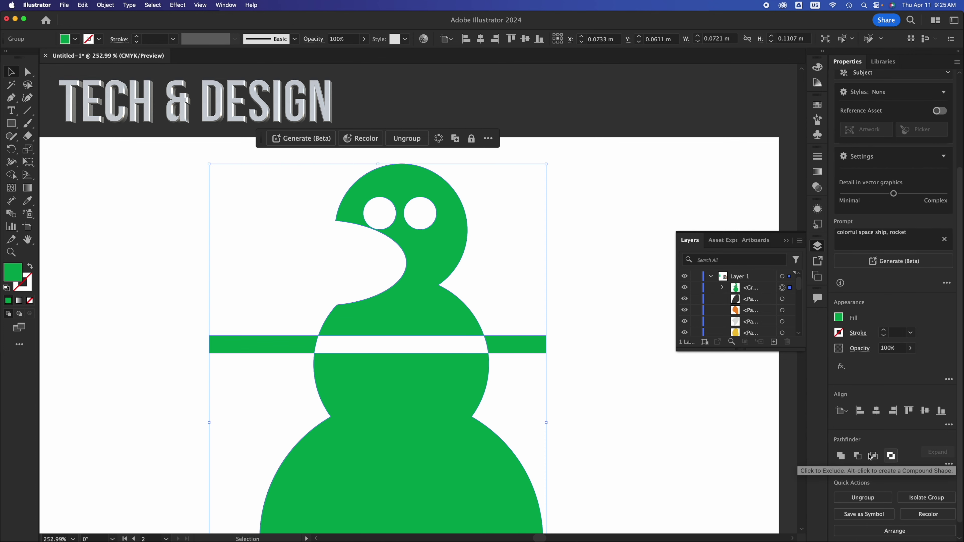
{"action": "left_click", "coordinate": [602, 383]}
Step: Ungroup the result and delete the bar's left and right leftover ends
{"action": "left_click", "coordinate": [521, 337]}
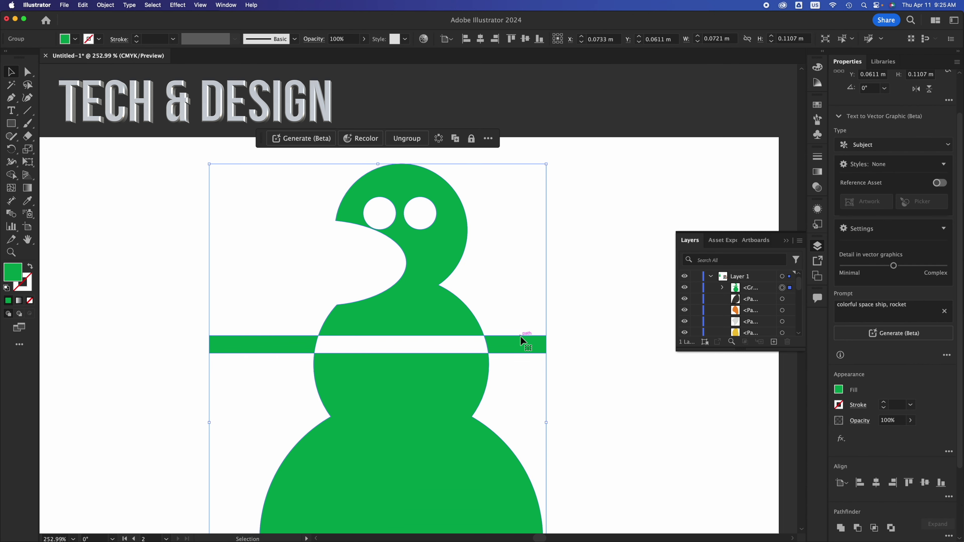
{"action": "key", "text": "super+shift+g"}
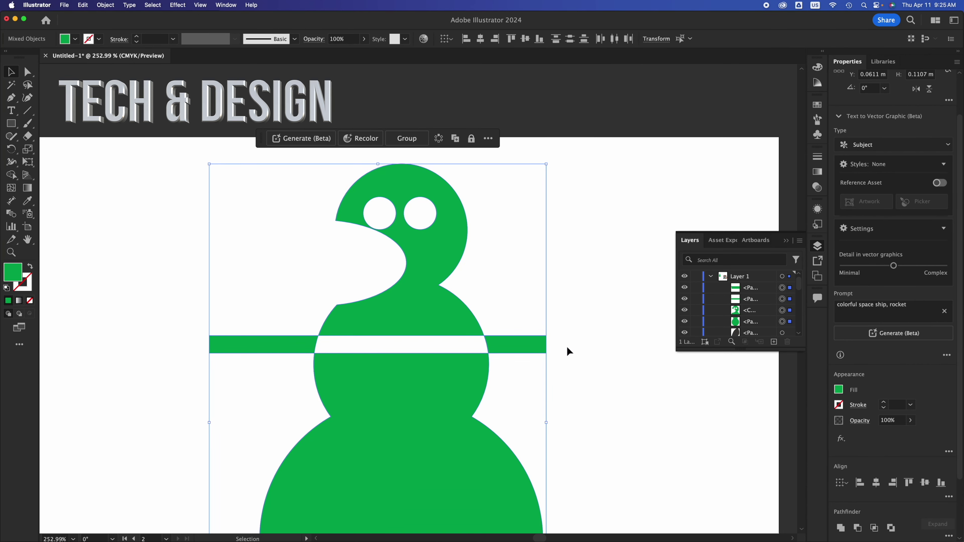
{"action": "left_click", "coordinate": [568, 348]}
{"action": "left_click", "coordinate": [522, 345]}
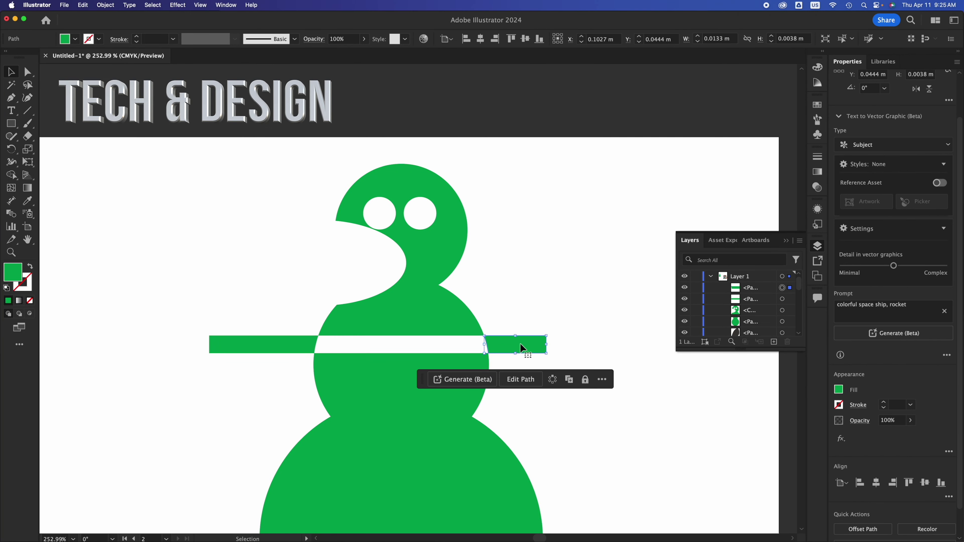
{"action": "key", "text": "Delete"}
{"action": "left_click", "coordinate": [288, 343]}
{"action": "key", "text": "Delete"}
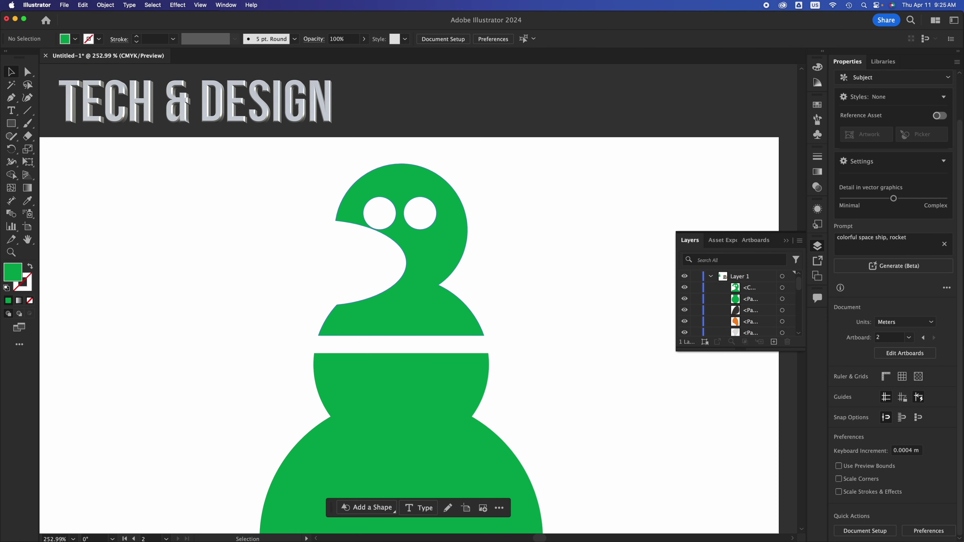
Step: Delete the green snowman head and body shapes, leaving the artboard blank
{"action": "left_click", "coordinate": [387, 323]}
{"action": "left_click_drag", "start_coordinate": [387, 323], "coordinate": [210, 304]}
{"action": "key", "text": "super+z"}
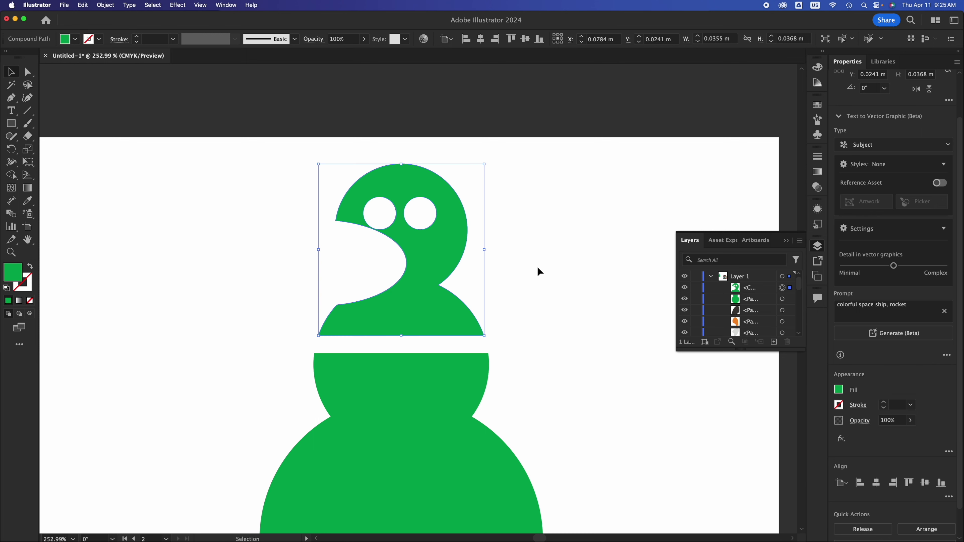
{"action": "left_click", "coordinate": [312, 519], "text": "shift"}
{"action": "key", "text": "BackSpace"}
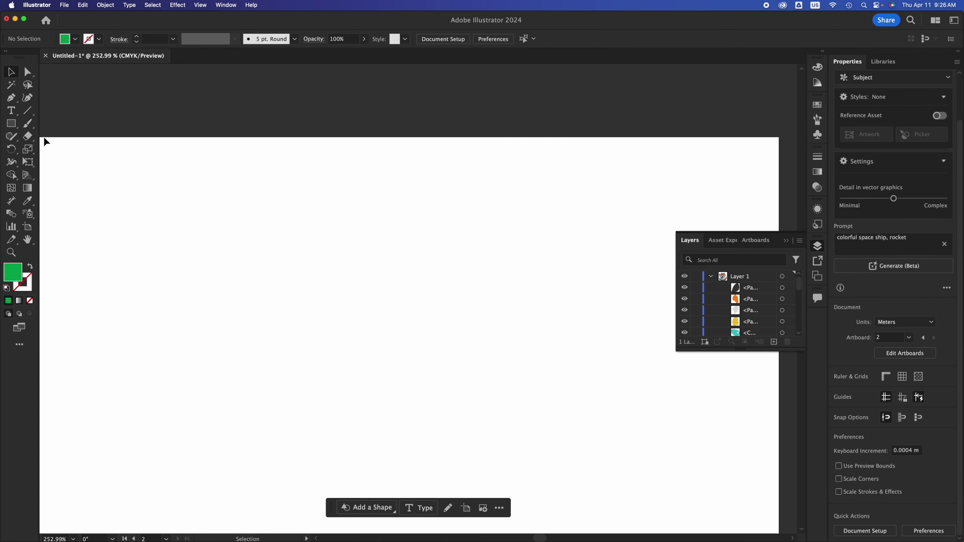
Step: Draw a large many-pointed green star near the artboard's upper left with the Star tool
{"action": "left_click", "coordinate": [14, 137]}
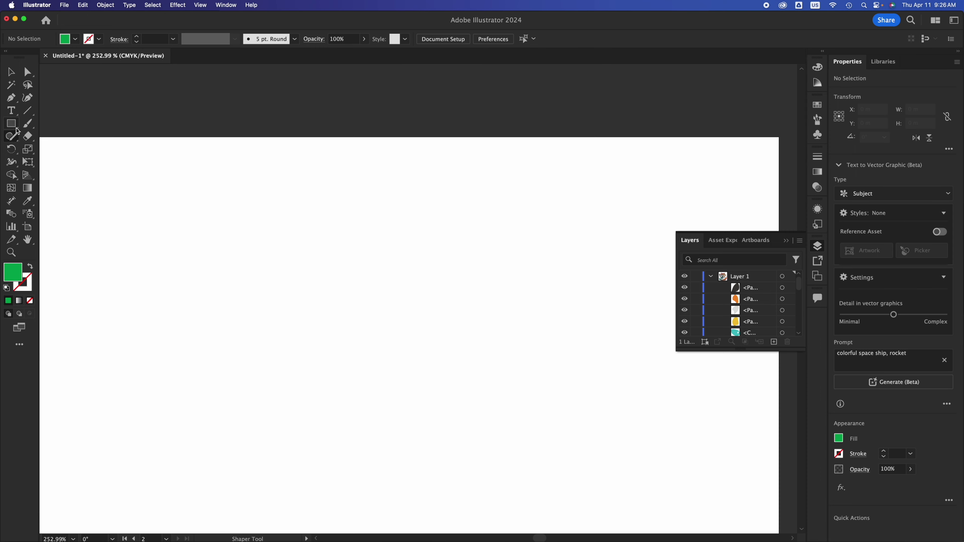
{"action": "left_click", "coordinate": [15, 127]}
{"action": "left_click_drag", "start_coordinate": [12, 130], "coordinate": [57, 174]}
{"action": "left_click_drag", "start_coordinate": [175, 250], "coordinate": [250, 348]}
{"action": "key", "text": "Up"}
{"action": "key", "text": "Up"}
{"action": "key", "text": "Up"}
{"action": "key", "text": "Up"}
{"action": "key", "text": "Up"}
{"action": "key", "text": "Up"}
{"action": "key", "text": "Up"}
{"action": "key", "text": "Up"}
Step: Shrink the star to about 60% size and move it up and right
{"action": "key", "text": "v"}
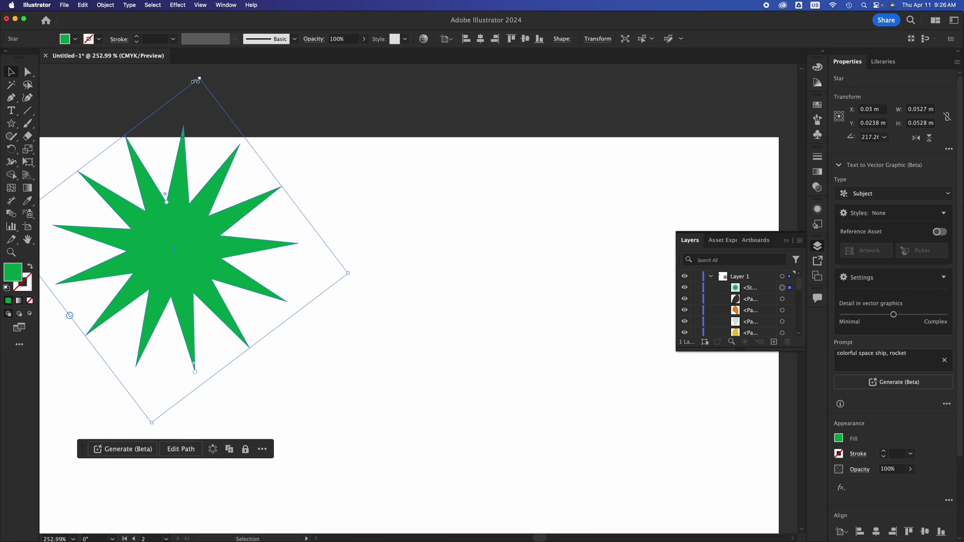
{"action": "left_click_drag", "start_coordinate": [201, 79], "coordinate": [181, 217]}
{"action": "left_click_drag", "start_coordinate": [187, 311], "coordinate": [241, 274]}
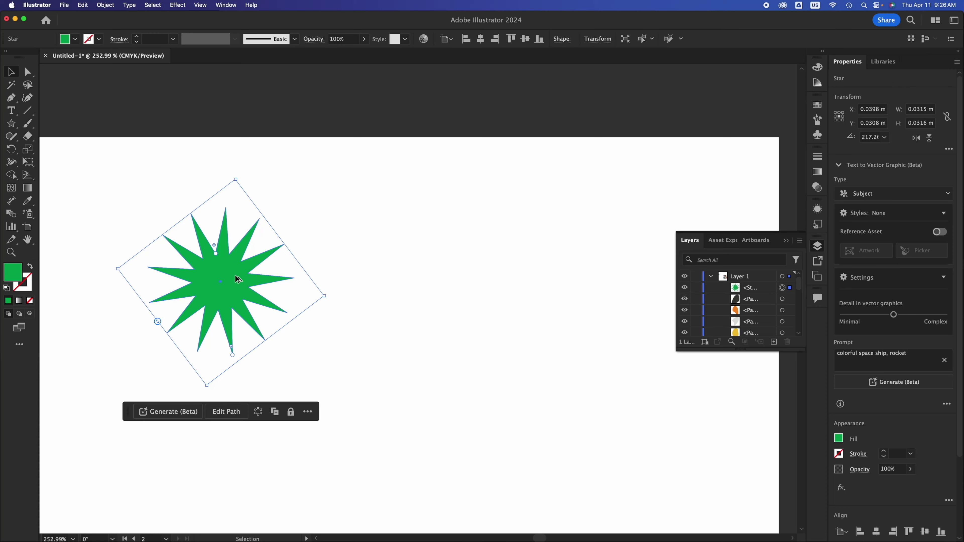
Step: Duplicate the star twice into a row on its right and select all three stars
{"action": "left_click_drag", "start_coordinate": [236, 280], "coordinate": [536, 359]}
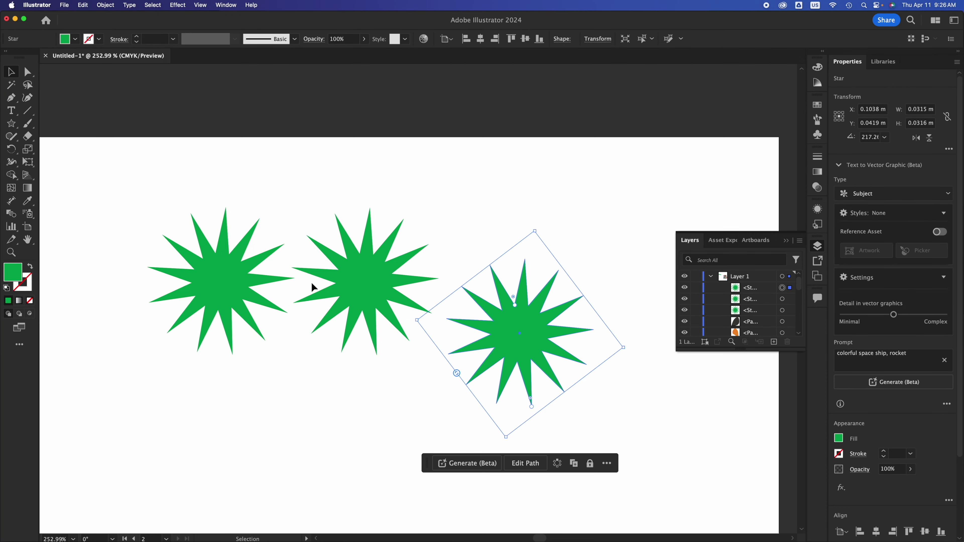
{"action": "mouse_move", "coordinate": [365, 289]}
{"action": "left_mouse_down"}
{"action": "mouse_move", "coordinate": [359, 340]}
{"action": "mouse_move", "coordinate": [356, 281]}
{"action": "left_mouse_up"}
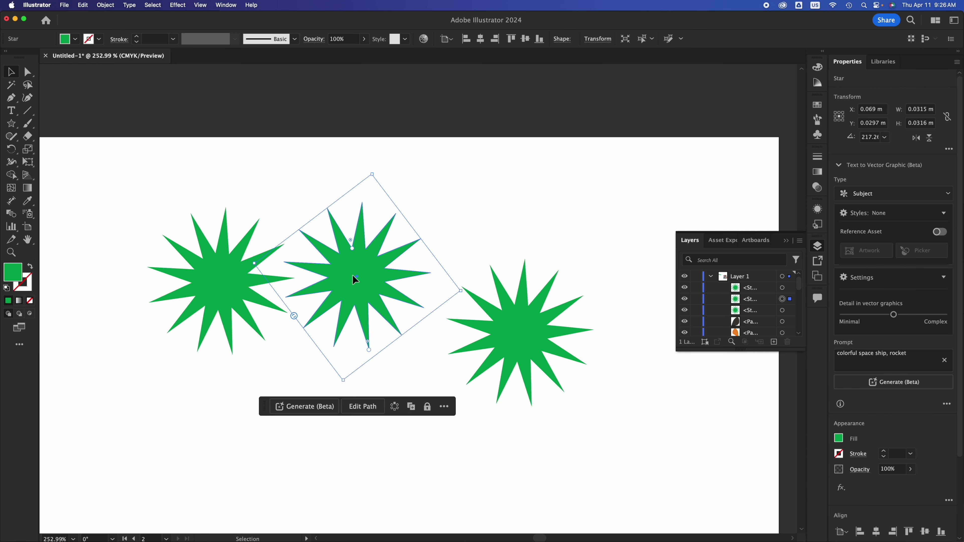
{"action": "left_click_drag", "start_coordinate": [238, 276], "coordinate": [221, 219]}
{"action": "key", "text": "super+z"}
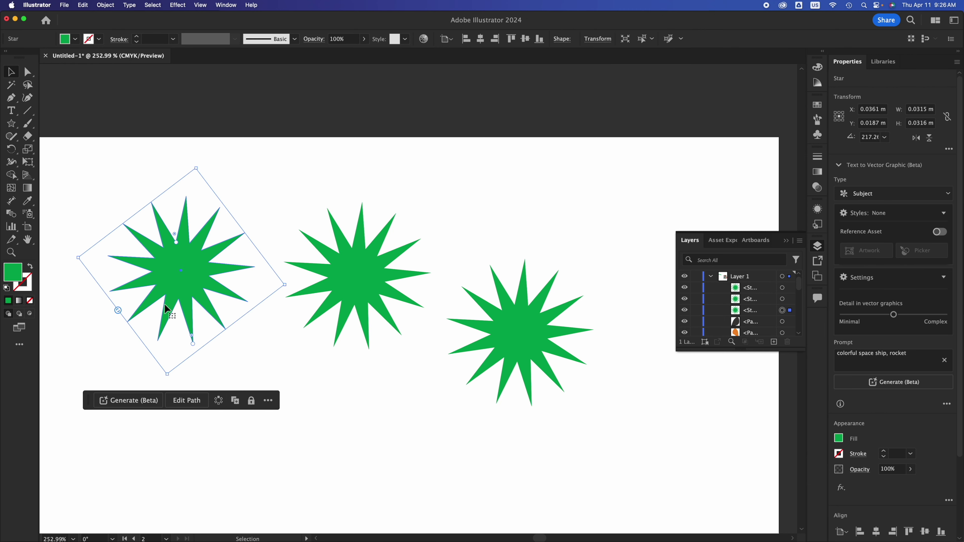
{"action": "left_click", "coordinate": [132, 273]}
{"action": "left_click_drag", "start_coordinate": [82, 230], "coordinate": [554, 414]}
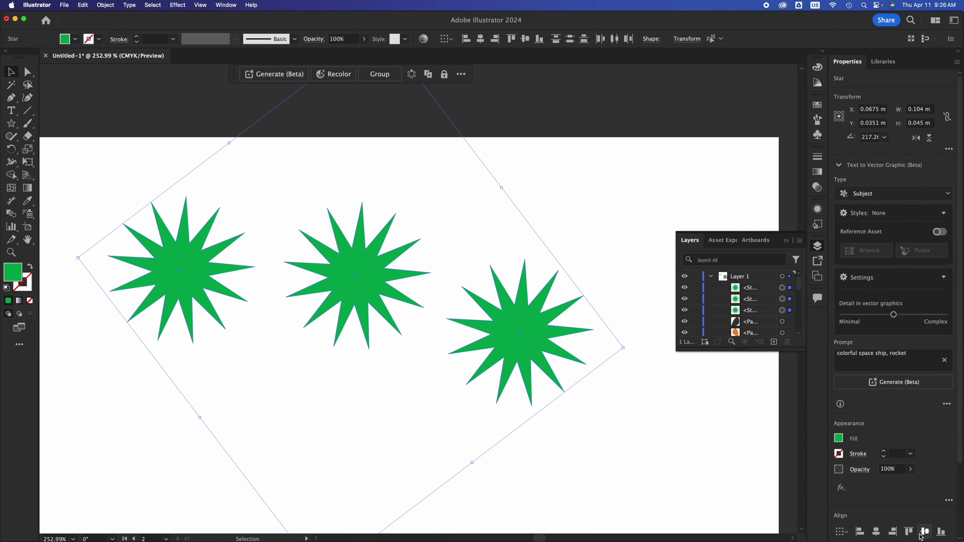
Step: Try left, right, top and vertical-centre alignments on the three stars, undoing the trials
{"action": "scroll", "coordinate": [954, 536], "scroll_direction": "down", "scroll_amount": 3}
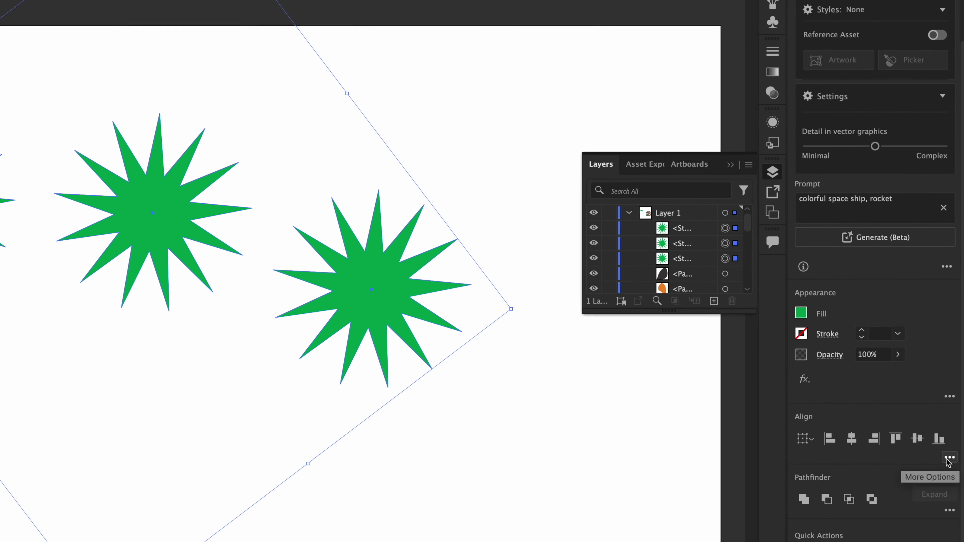
{"action": "left_click", "coordinate": [731, 165]}
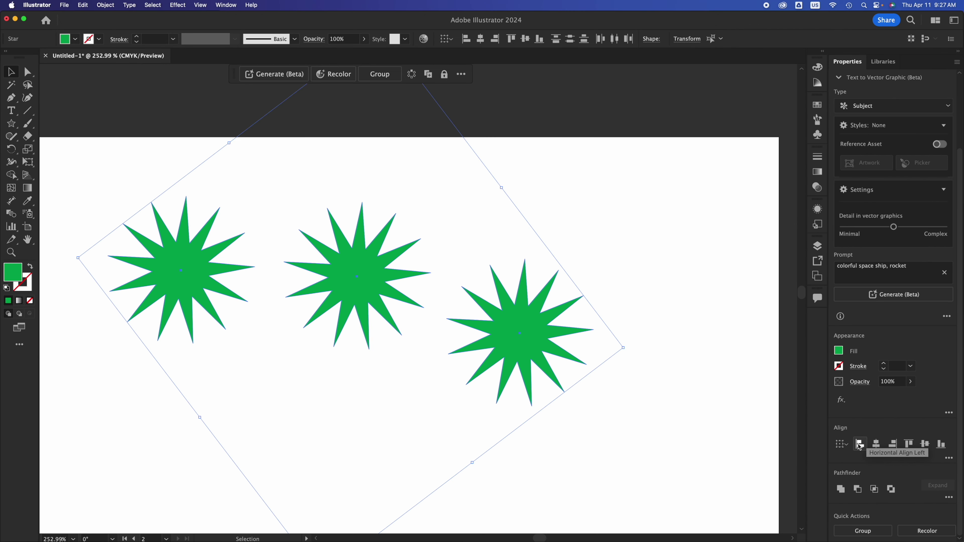
{"action": "left_click", "coordinate": [860, 446]}
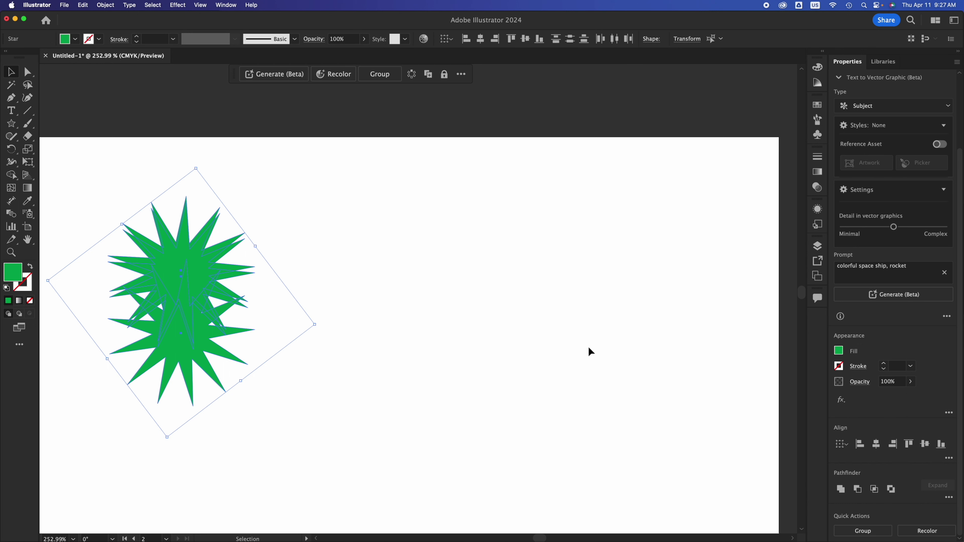
{"action": "key", "text": "super+z"}
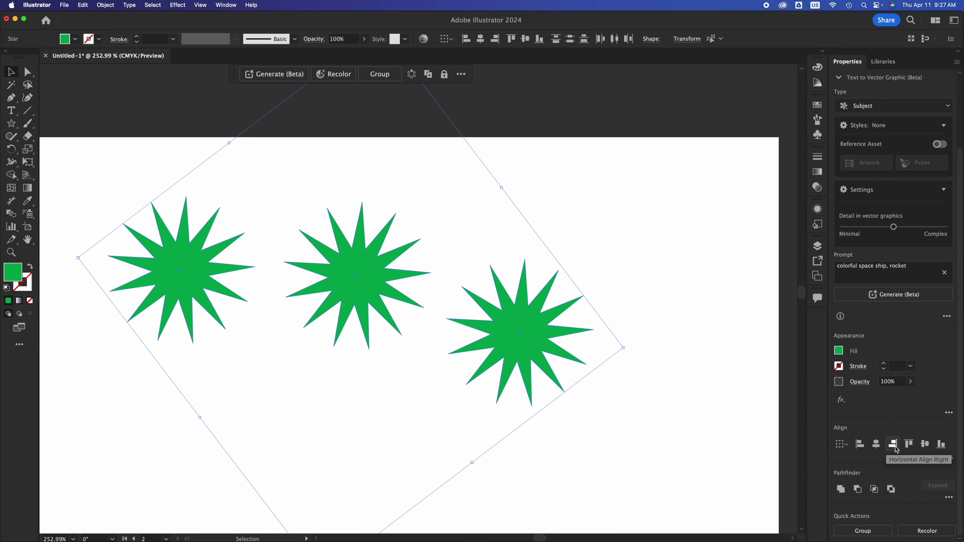
{"action": "left_click", "coordinate": [894, 443]}
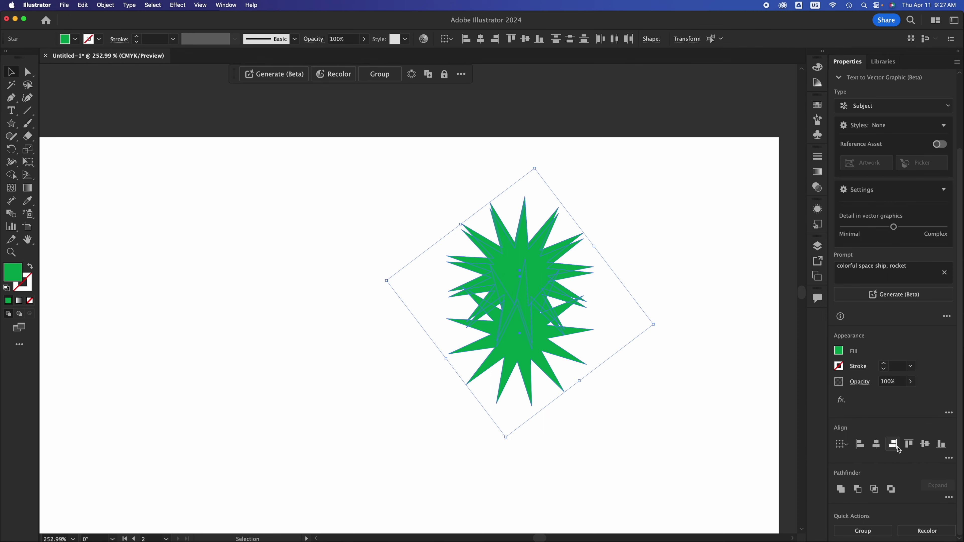
{"action": "key", "text": "super+z"}
{"action": "left_click", "coordinate": [908, 444]}
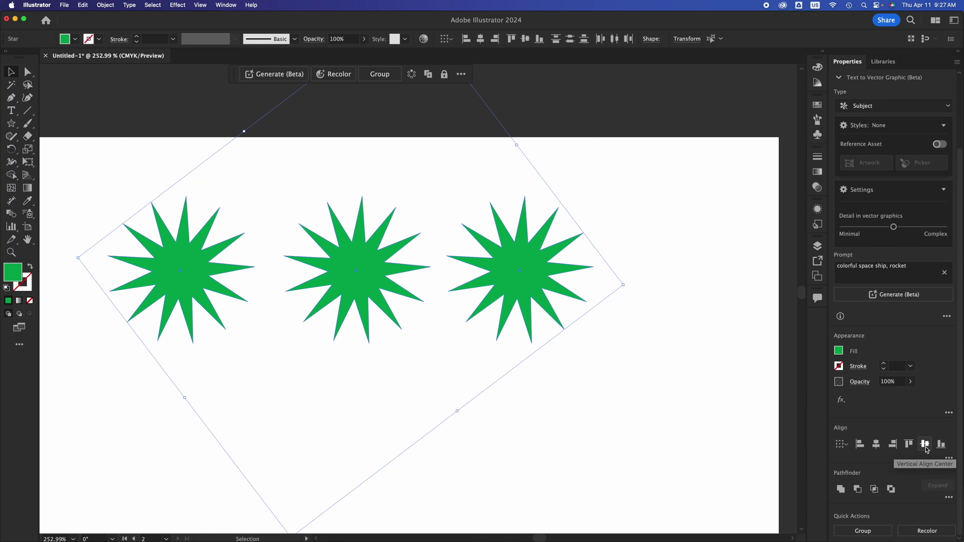
{"action": "left_click", "coordinate": [926, 448]}
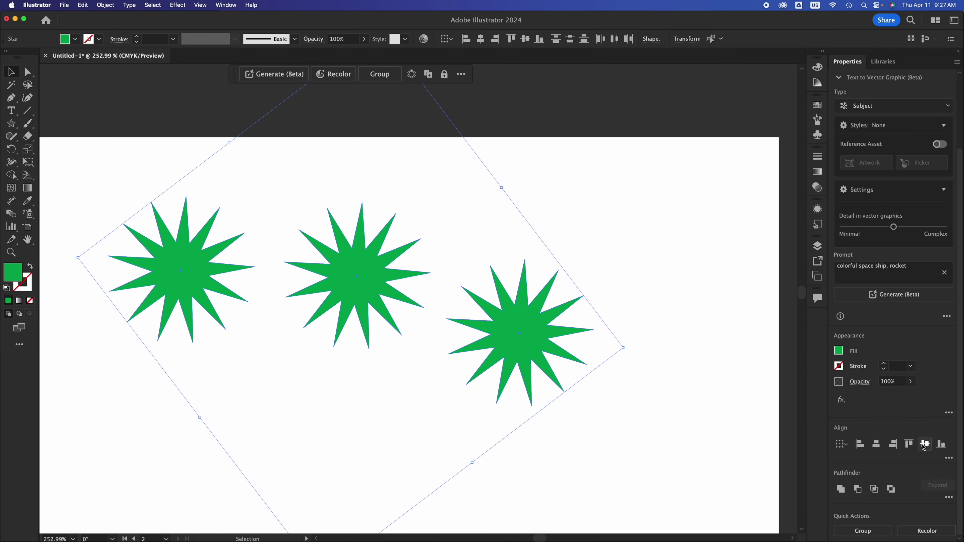
{"action": "left_click", "coordinate": [925, 446]}
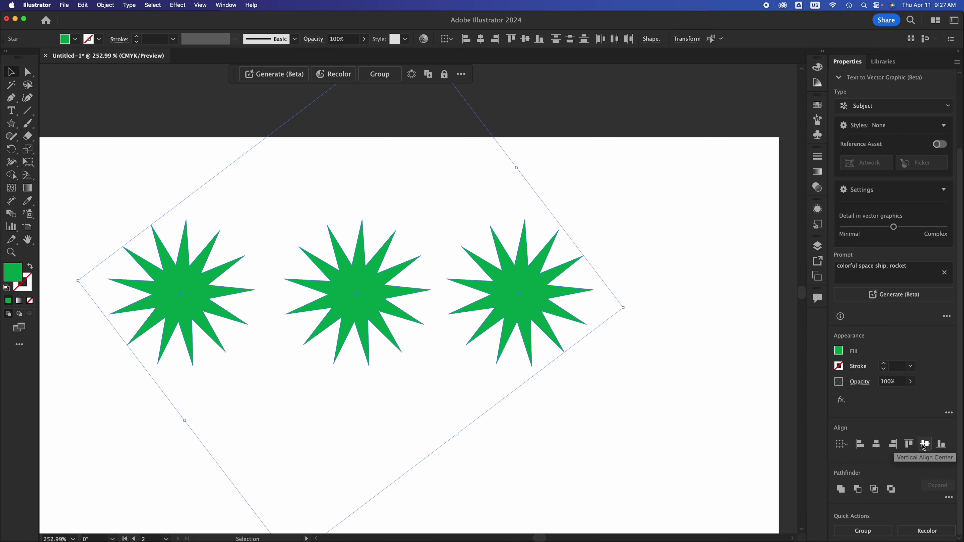
{"action": "key", "text": "cmd+z"}
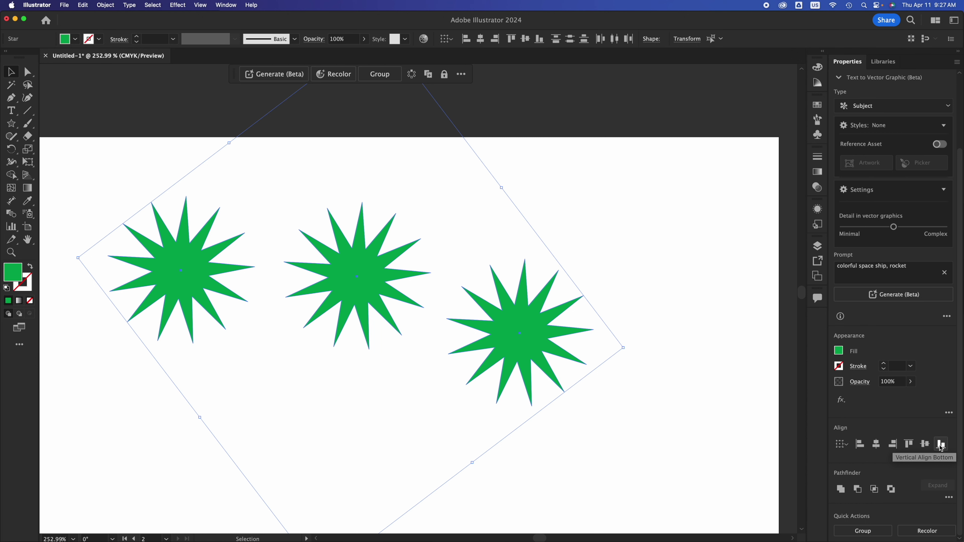
Step: Bottom-align the three stars, distribute them evenly with Horizontal Distribute Center, then select the right star
{"action": "left_click", "coordinate": [941, 446]}
{"action": "left_click", "coordinate": [672, 445]}
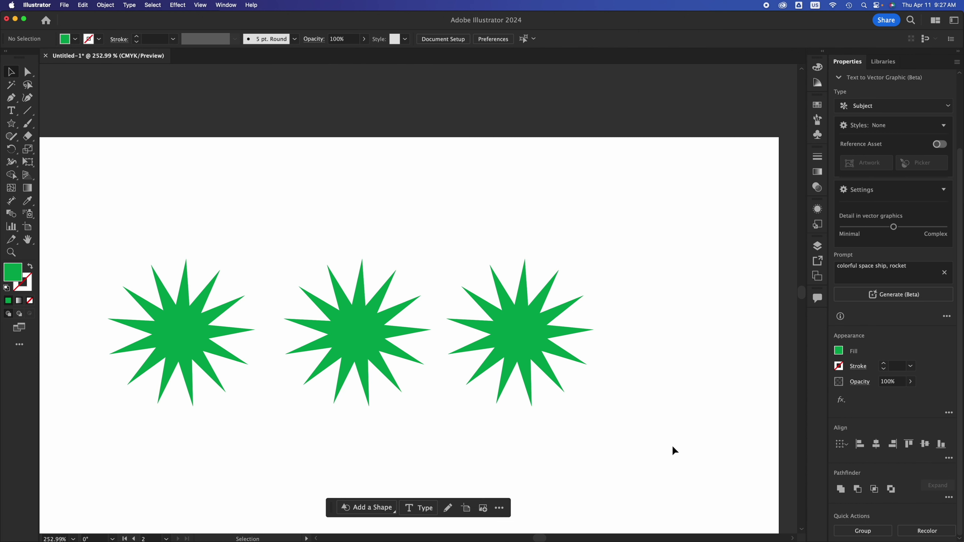
{"action": "left_click_drag", "start_coordinate": [624, 415], "coordinate": [224, 263]}
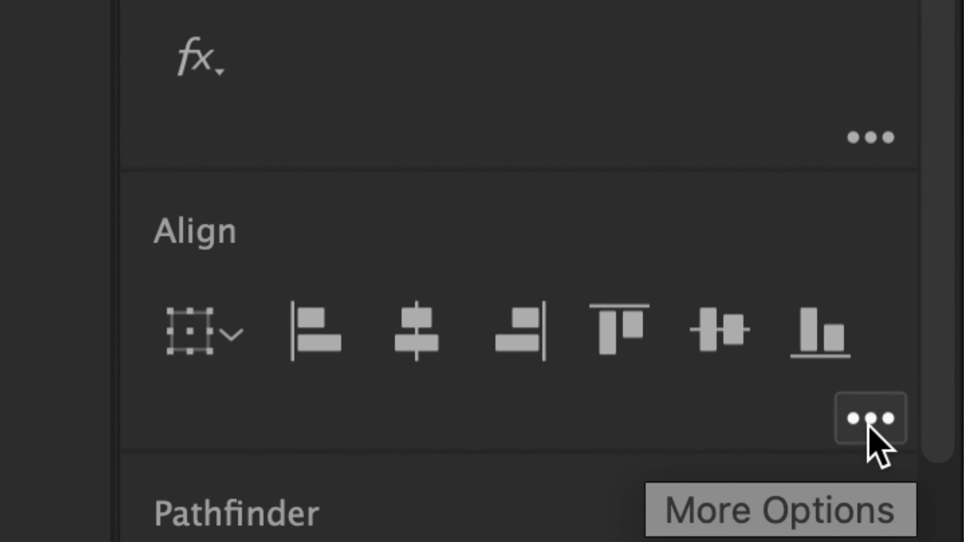
{"action": "left_click", "coordinate": [869, 421]}
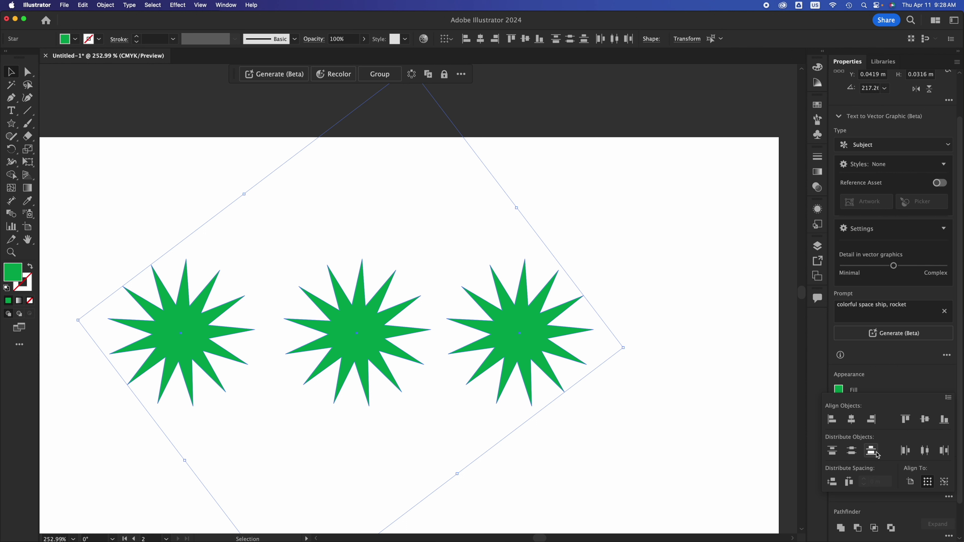
{"action": "left_click", "coordinate": [928, 453]}
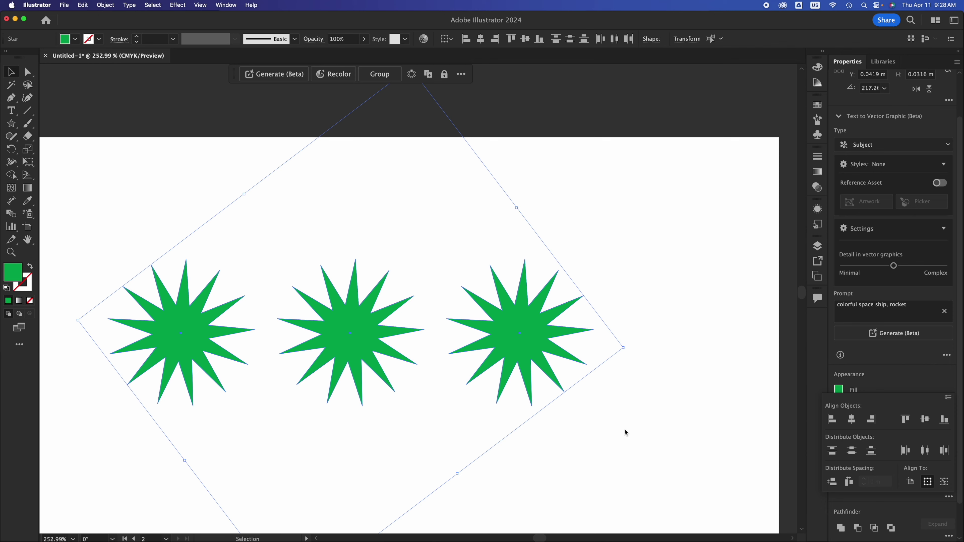
{"action": "left_click", "coordinate": [599, 406]}
{"action": "left_click", "coordinate": [531, 338]}
{"action": "left_click_drag", "start_coordinate": [512, 339], "coordinate": [628, 340]}
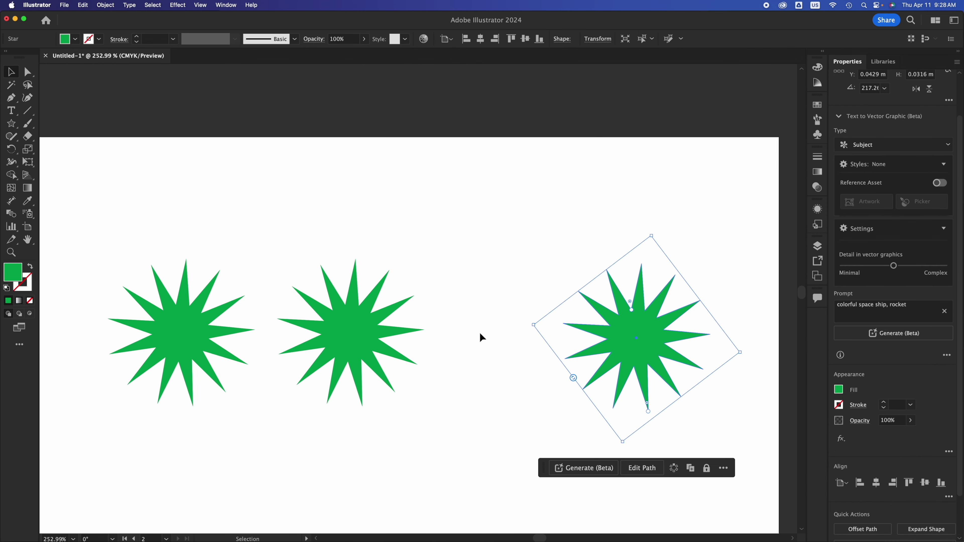
{"action": "left_click", "coordinate": [479, 332]}
{"action": "left_click_drag", "start_coordinate": [380, 325], "coordinate": [445, 237]}
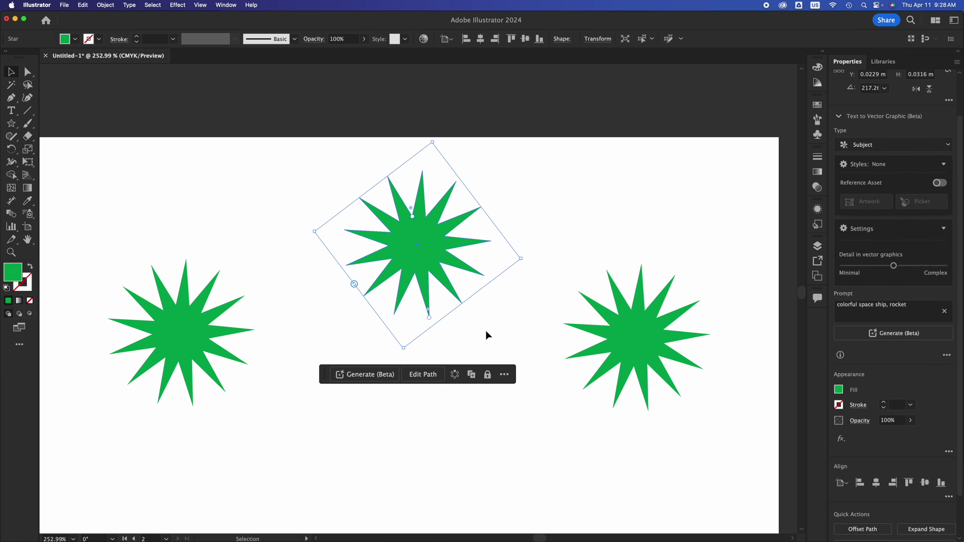
{"action": "left_click_drag", "start_coordinate": [417, 274], "coordinate": [405, 490]}
{"action": "left_click_drag", "start_coordinate": [203, 326], "coordinate": [168, 221]}
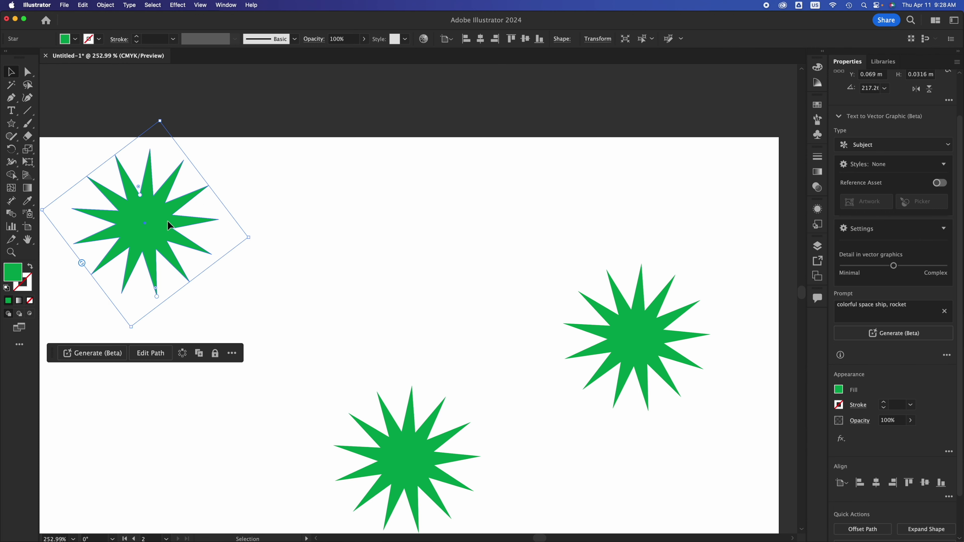
{"action": "key", "text": "a"}
{"action": "left_click_drag", "start_coordinate": [62, 184], "coordinate": [665, 480]}
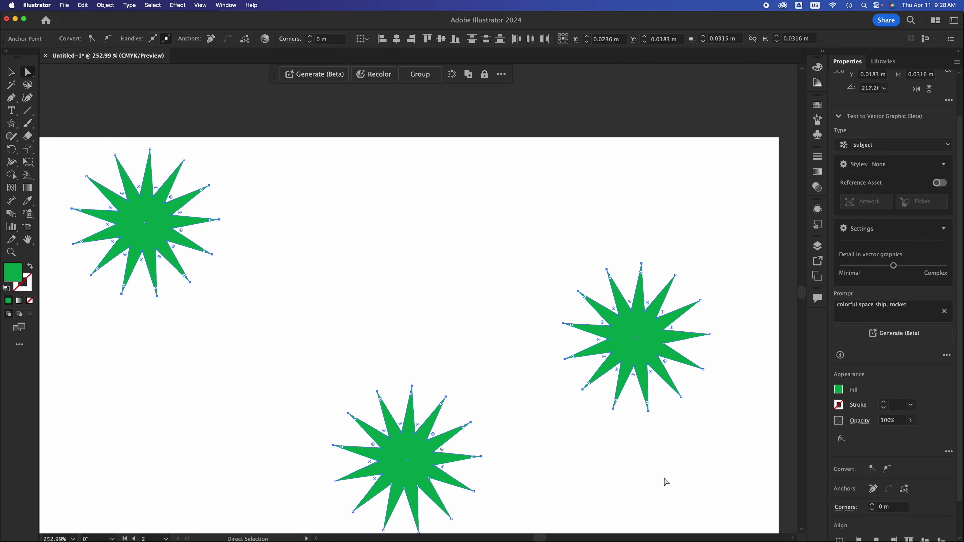
{"action": "scroll", "coordinate": [911, 490], "scroll_direction": "down", "scroll_amount": 2}
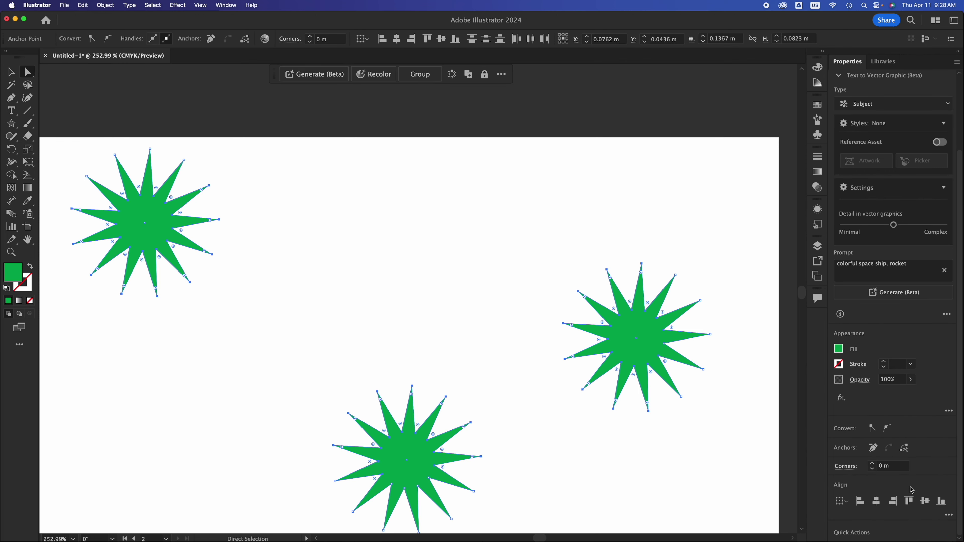
{"action": "left_click", "coordinate": [949, 516]}
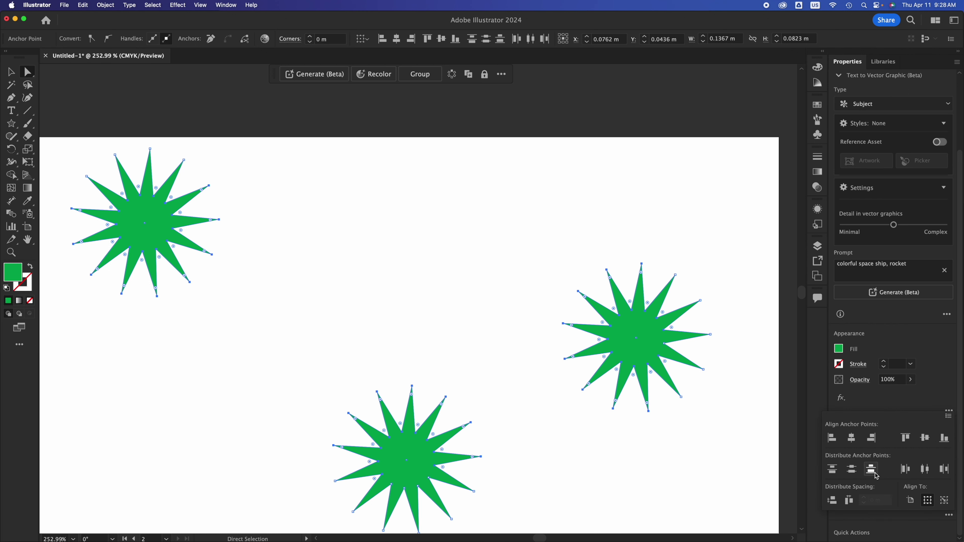
{"action": "left_click", "coordinate": [854, 471]}
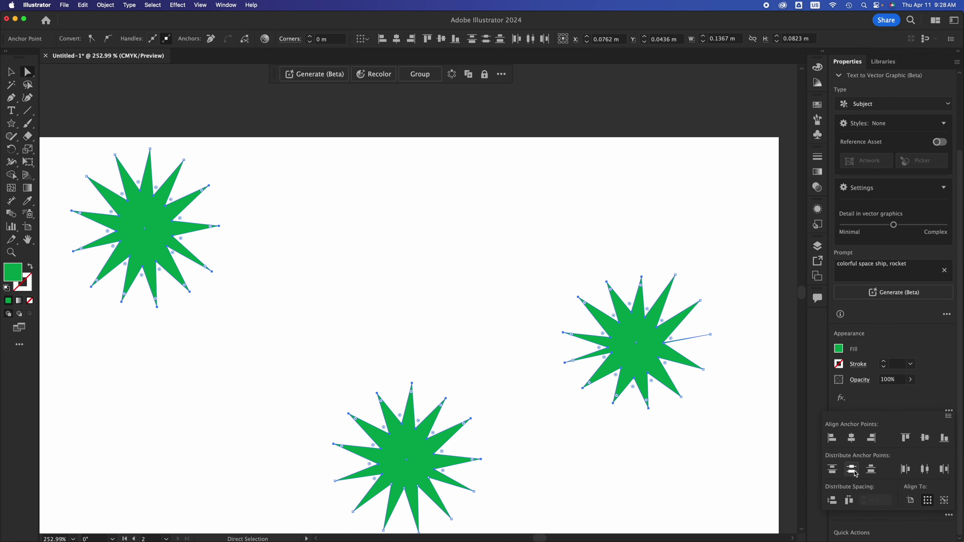
{"action": "left_click", "coordinate": [935, 473]}
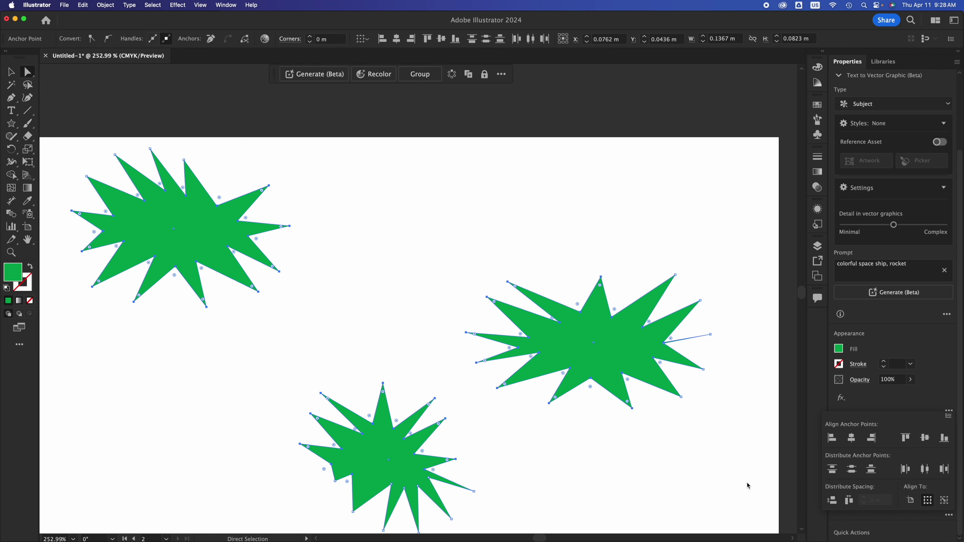
{"action": "left_click", "coordinate": [538, 234]}
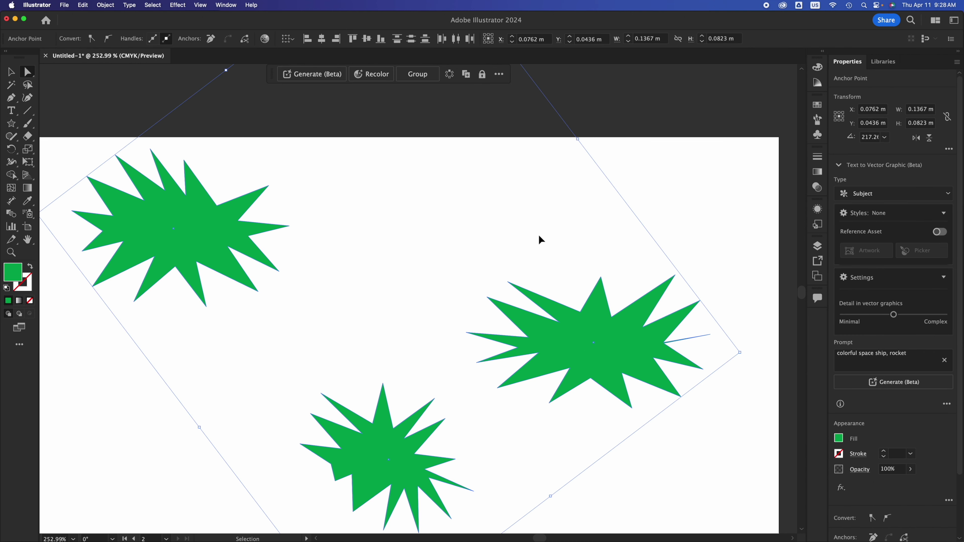
{"action": "key", "text": "super+z"}
{"action": "key", "text": "super+z"}
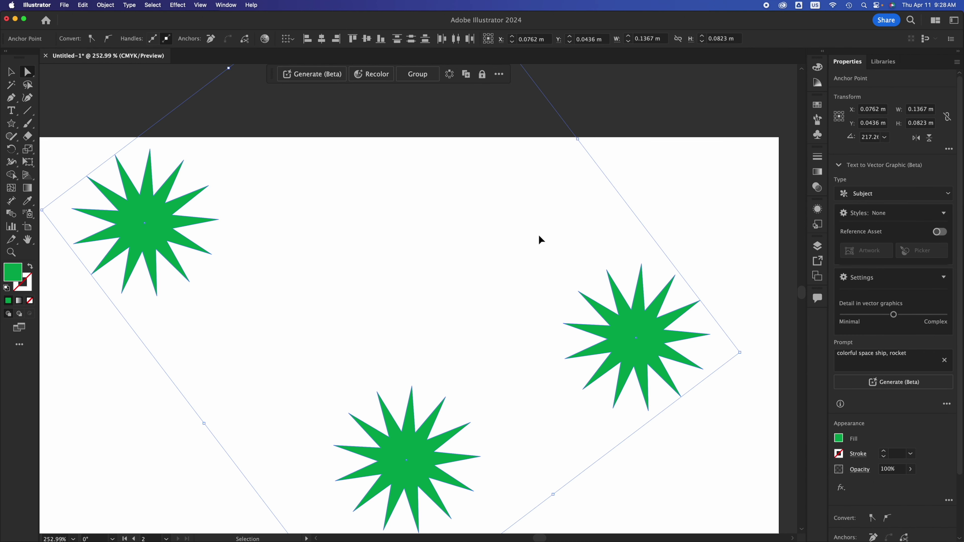
{"action": "left_click", "coordinate": [539, 235]}
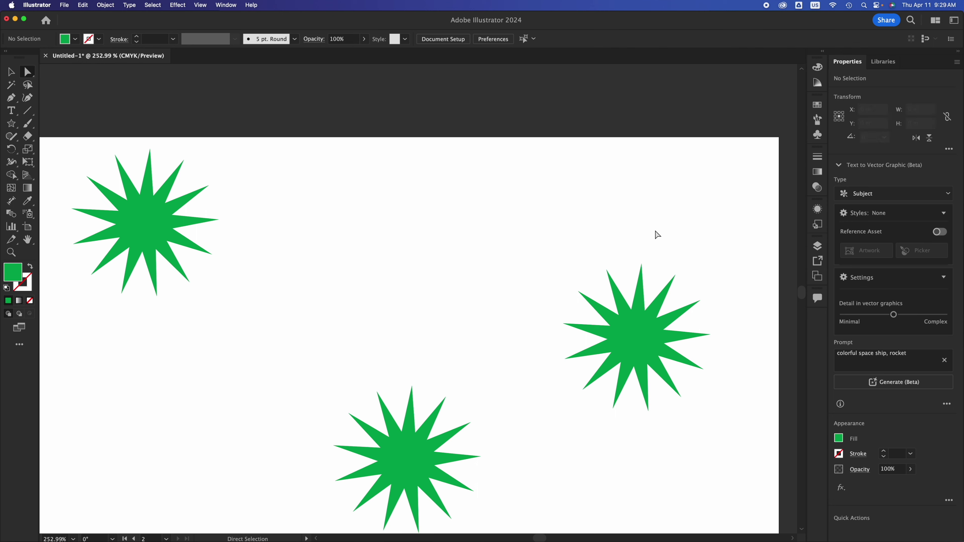
Step: Drag the bottom star up into the upper middle of the row
{"action": "left_click_drag", "start_coordinate": [424, 460], "coordinate": [431, 235]}
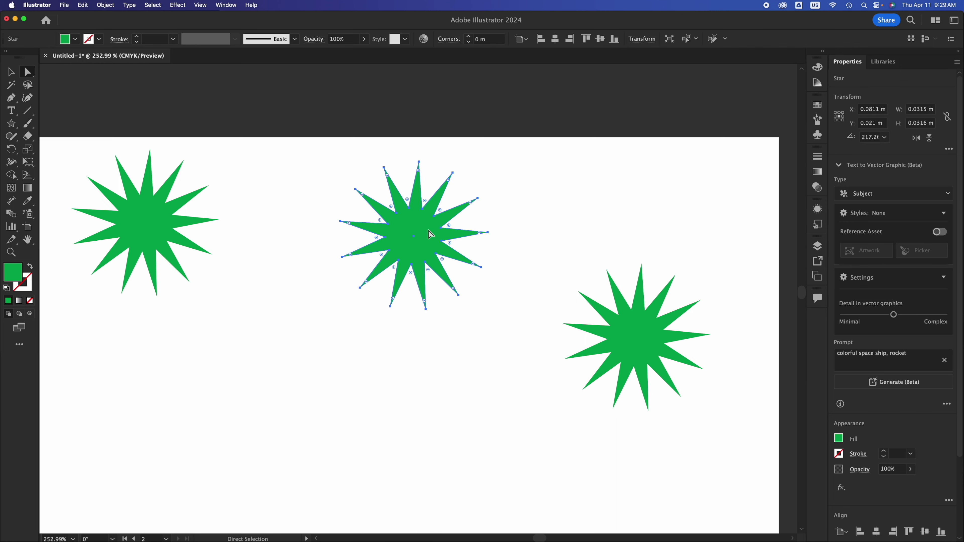
{"action": "scroll", "coordinate": [886, 483], "scroll_direction": "down", "scroll_amount": 3}
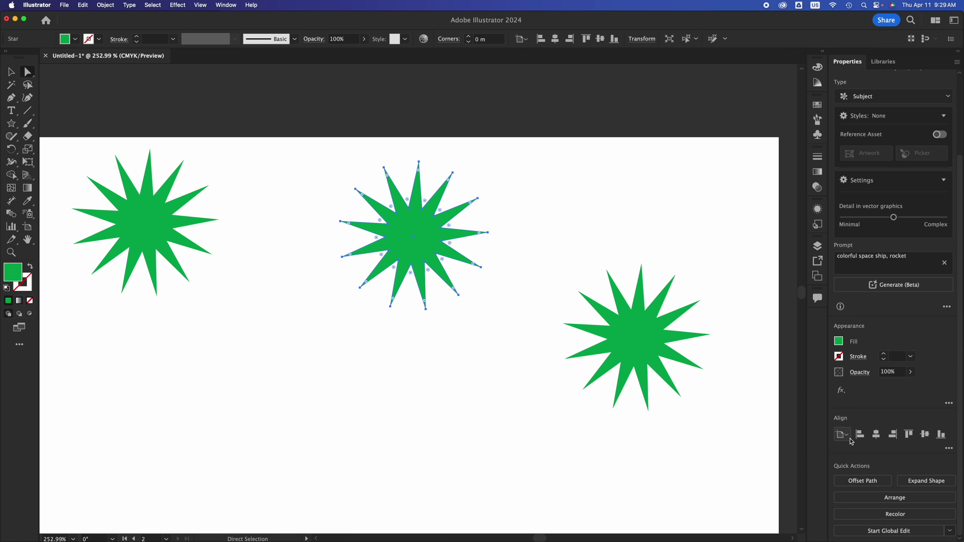
{"action": "left_click", "coordinate": [459, 435]}
{"action": "left_click", "coordinate": [586, 423]}
{"action": "left_click_drag", "start_coordinate": [586, 423], "coordinate": [393, 293]}
Step: Select all three stars with the Selection tool and apply Vertical Align Top
{"action": "key", "text": "super+shift+a"}
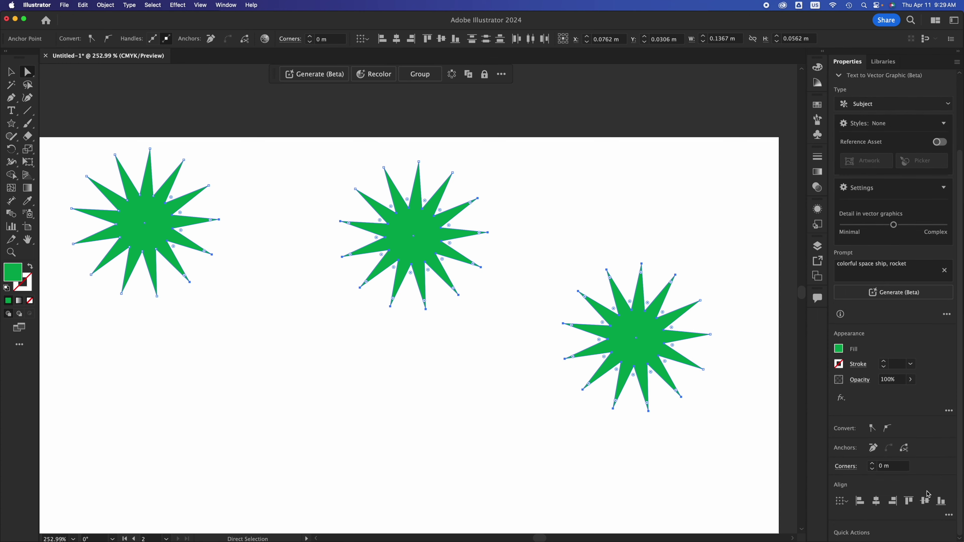
{"action": "key", "text": "v"}
{"action": "left_click_drag", "start_coordinate": [649, 482], "coordinate": [113, 178]}
{"action": "scroll", "coordinate": [911, 524], "scroll_direction": "down", "scroll_amount": 3}
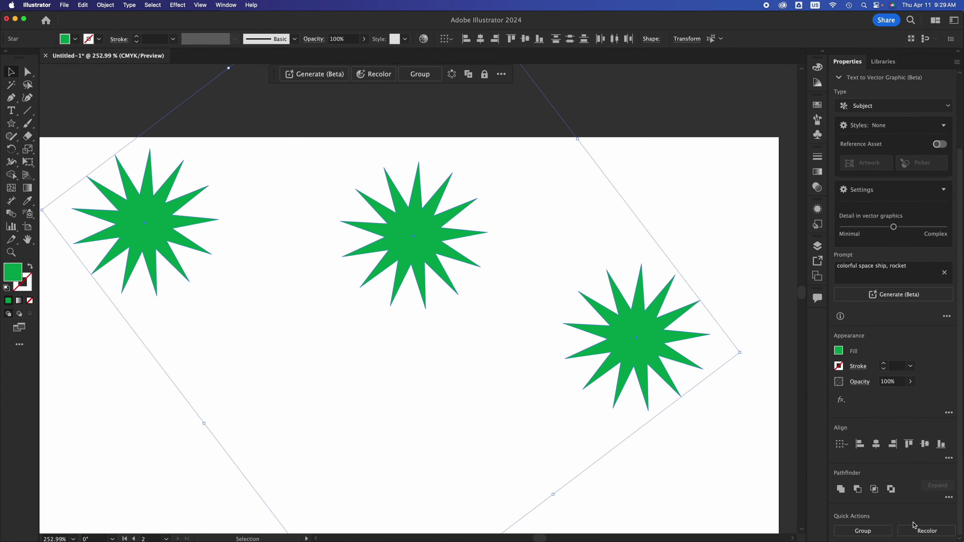
{"action": "left_click", "coordinate": [910, 444]}
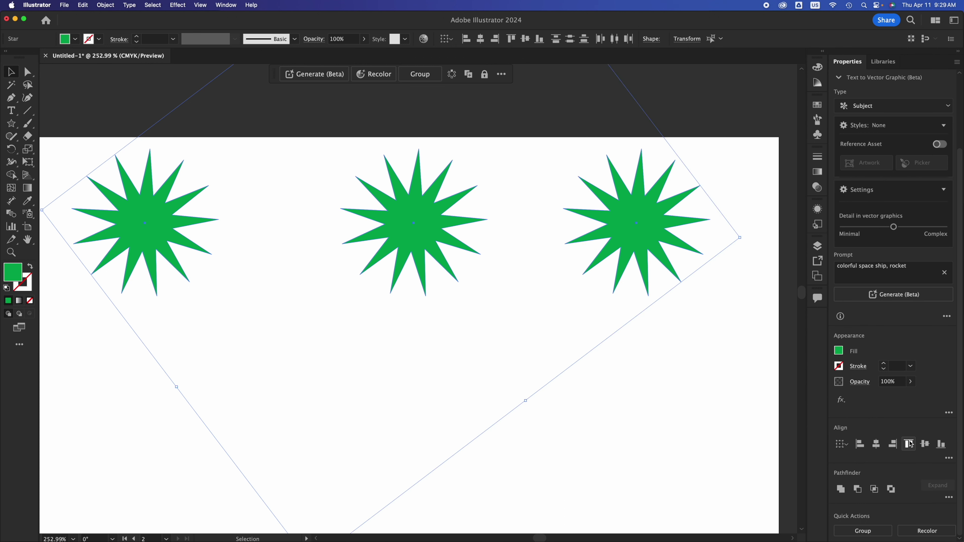
{"action": "left_click", "coordinate": [738, 405]}
{"action": "left_click_drag", "start_coordinate": [738, 404], "coordinate": [155, 172]}
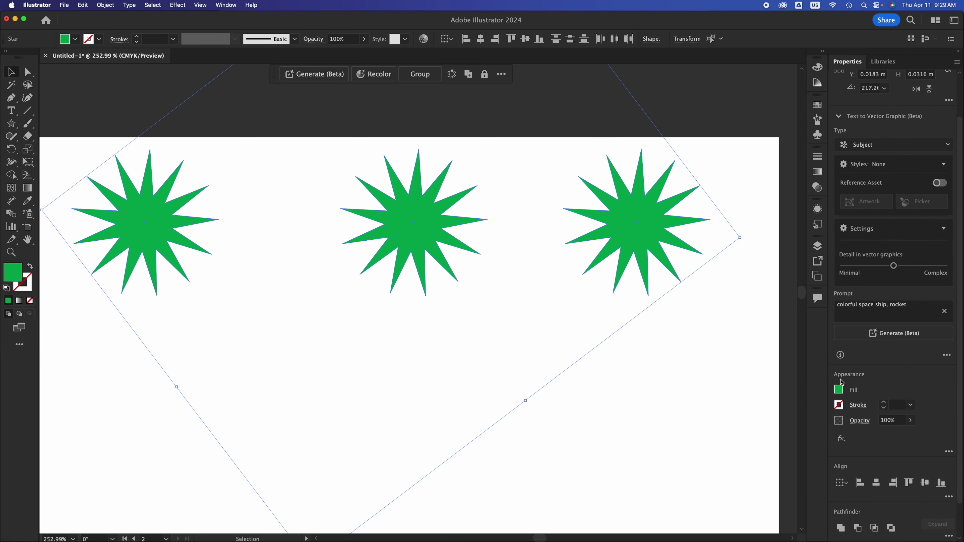
Step: Distribute the three stars evenly by their horizontal centres
{"action": "left_click", "coordinate": [950, 496]}
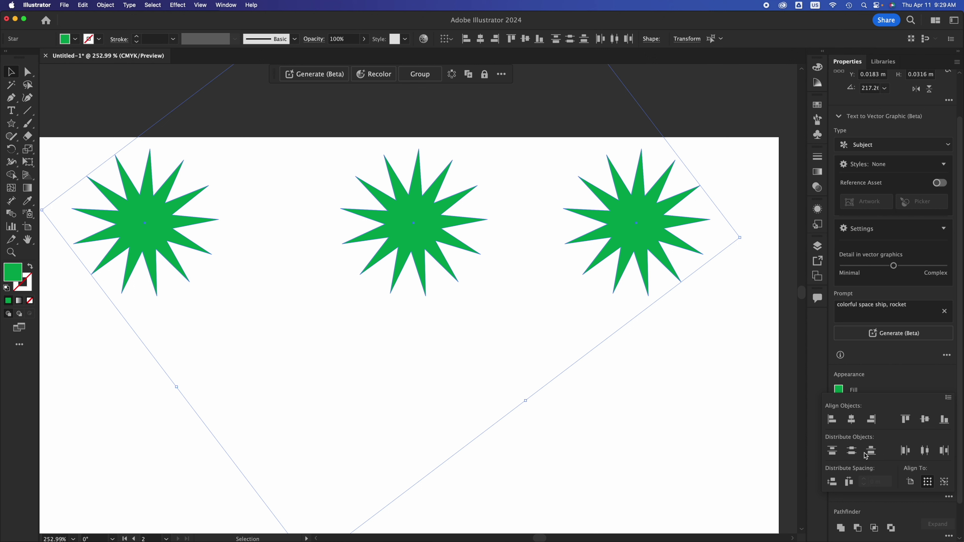
{"action": "left_click", "coordinate": [930, 457]}
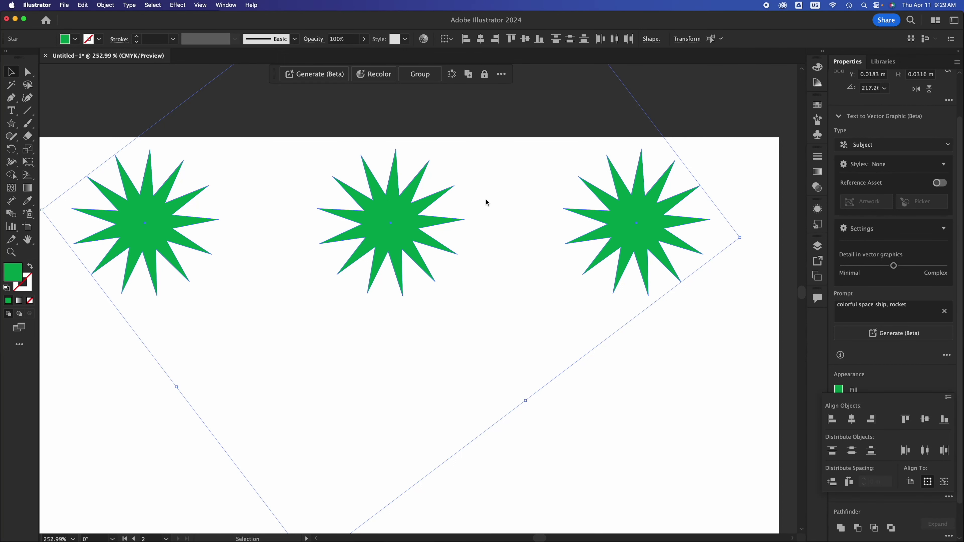
{"action": "left_click", "coordinate": [705, 369]}
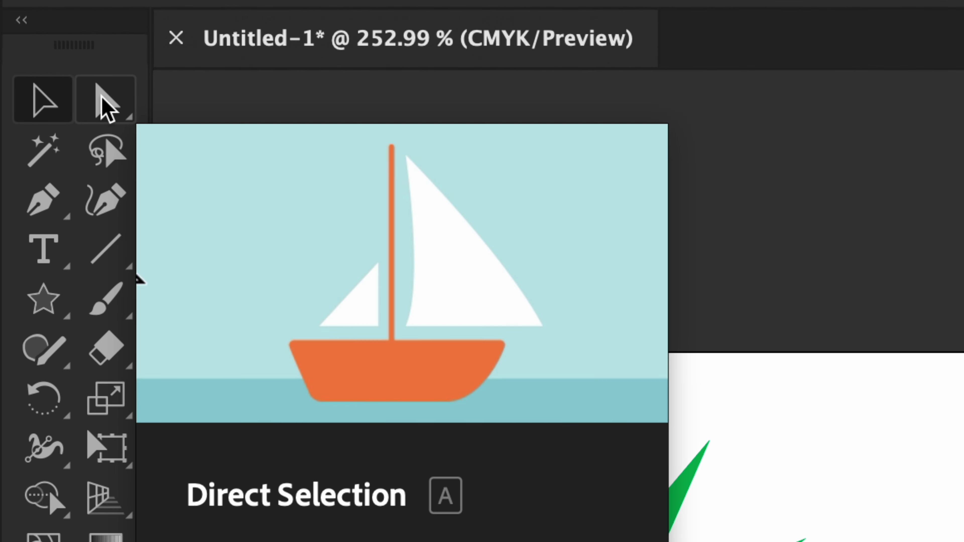
Step: Try horizontal distribution on selected anchor points, then undo it and clear the selection
{"action": "left_click", "coordinate": [91, 110]}
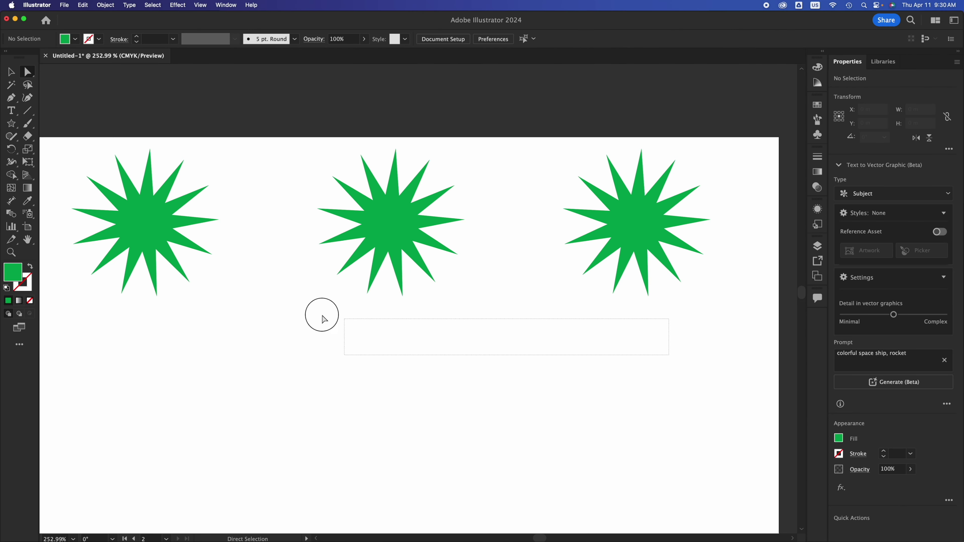
{"action": "left_click_drag", "start_coordinate": [321, 319], "coordinate": [141, 164]}
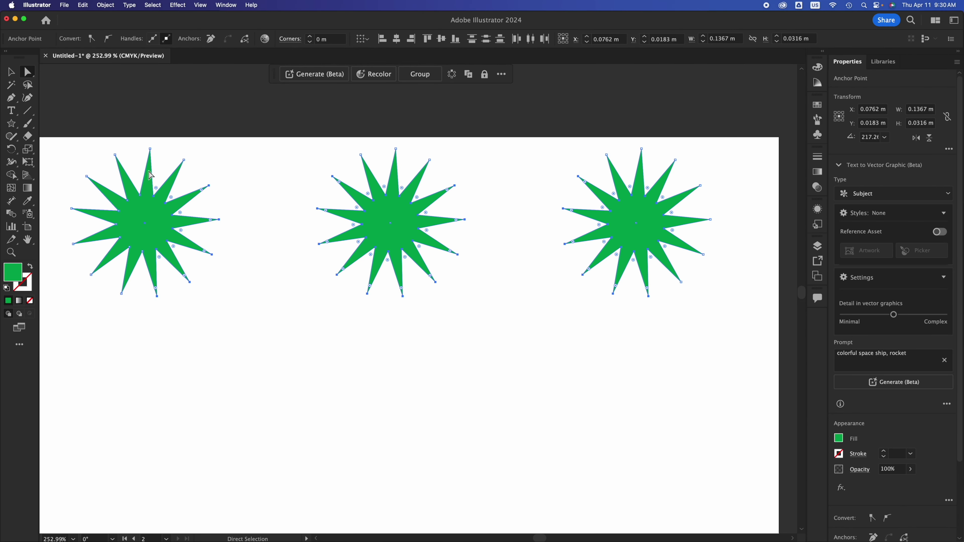
{"action": "scroll", "coordinate": [946, 519], "scroll_direction": "down", "scroll_amount": 3}
{"action": "left_click", "coordinate": [949, 516]}
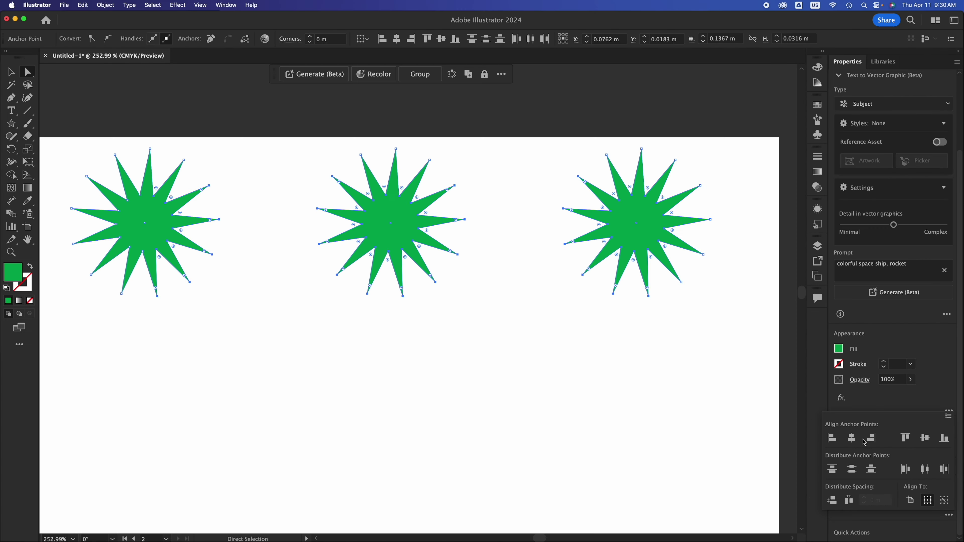
{"action": "left_click", "coordinate": [908, 471]}
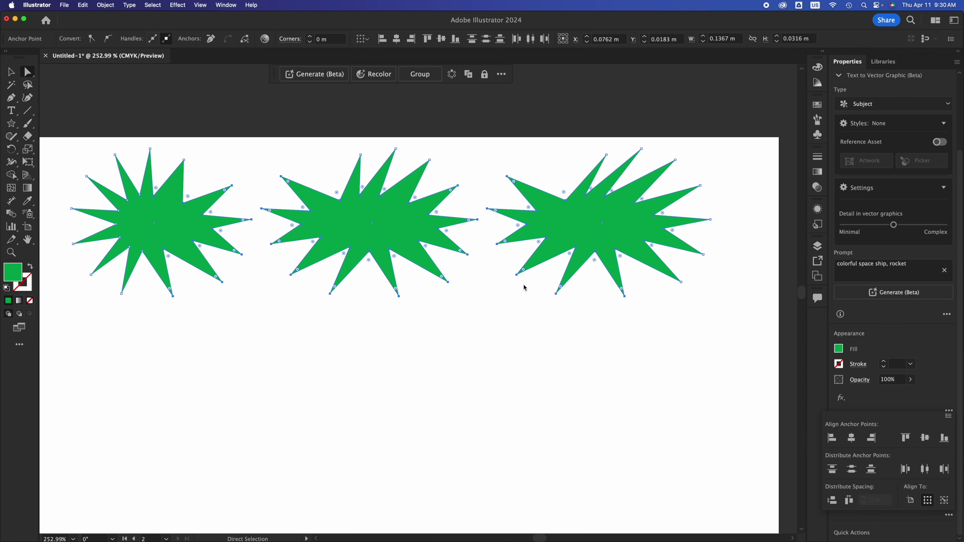
{"action": "key", "text": "cmd+z"}
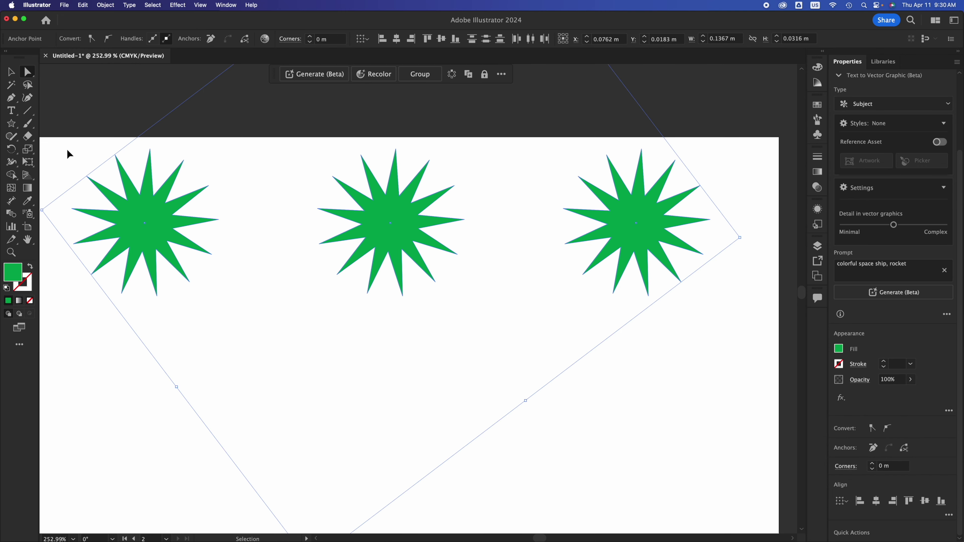
{"action": "left_click", "coordinate": [624, 365]}
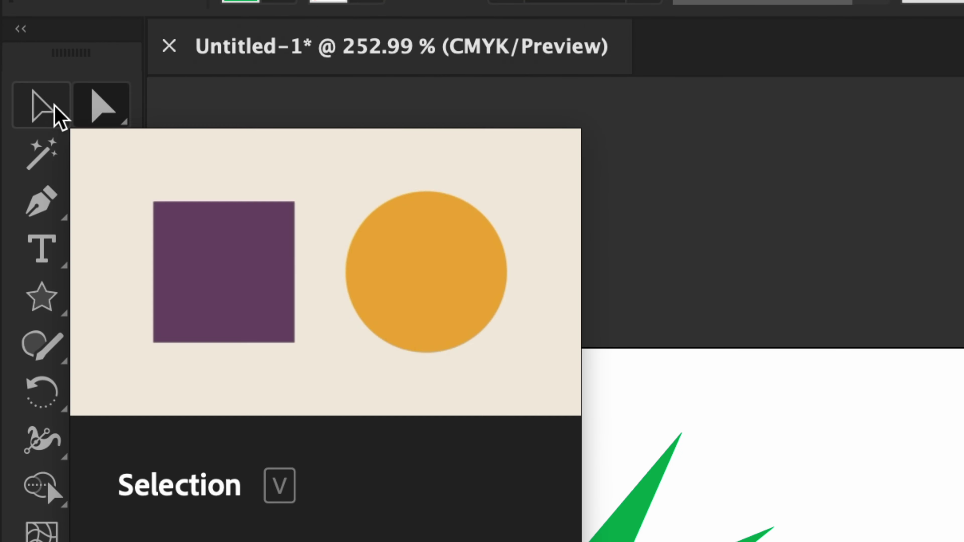
Step: Move the left star inward toward the middle of the artboard
{"action": "left_click", "coordinate": [38, 104]}
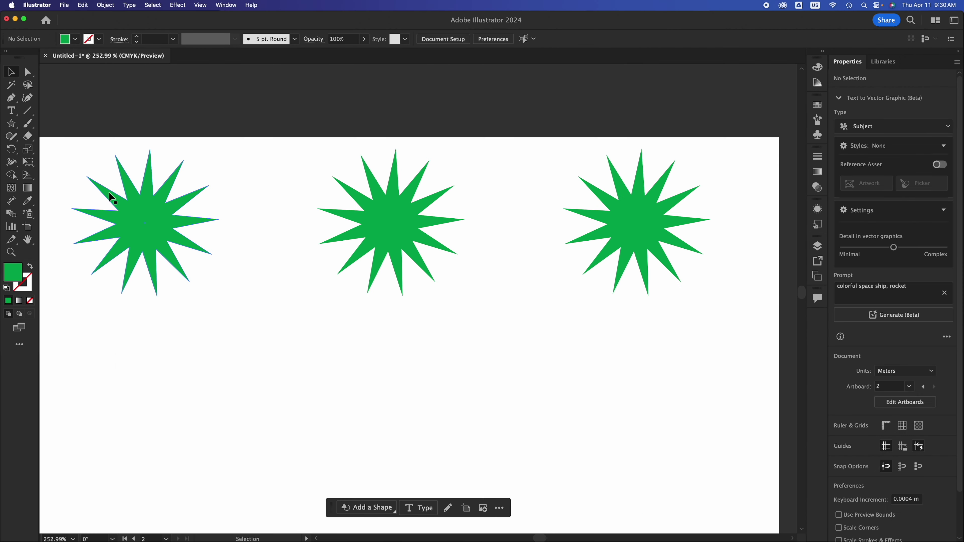
{"action": "left_click", "coordinate": [131, 209]}
{"action": "left_click_drag", "start_coordinate": [131, 210], "coordinate": [371, 261]}
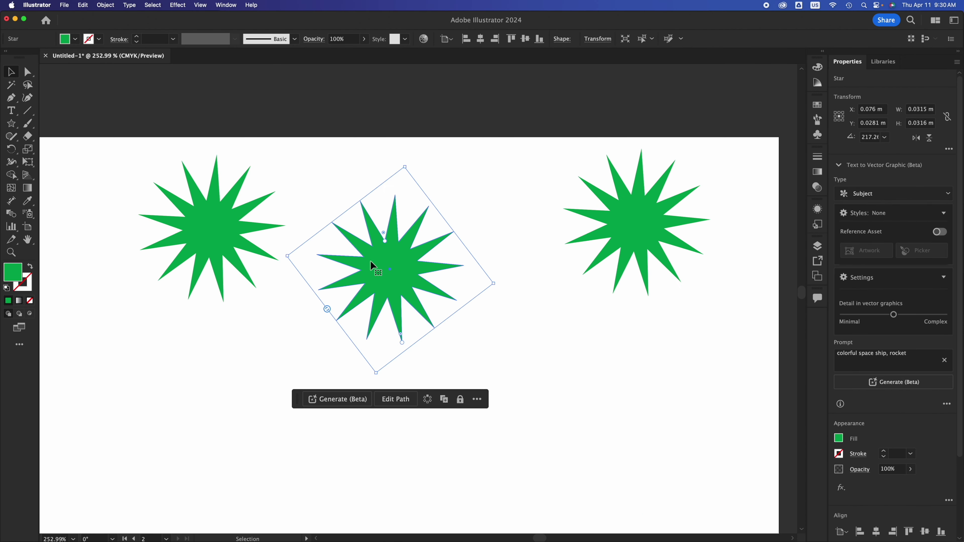
Step: Show the grid over the artboard via View > Show Grid
{"action": "left_click", "coordinate": [201, 5]}
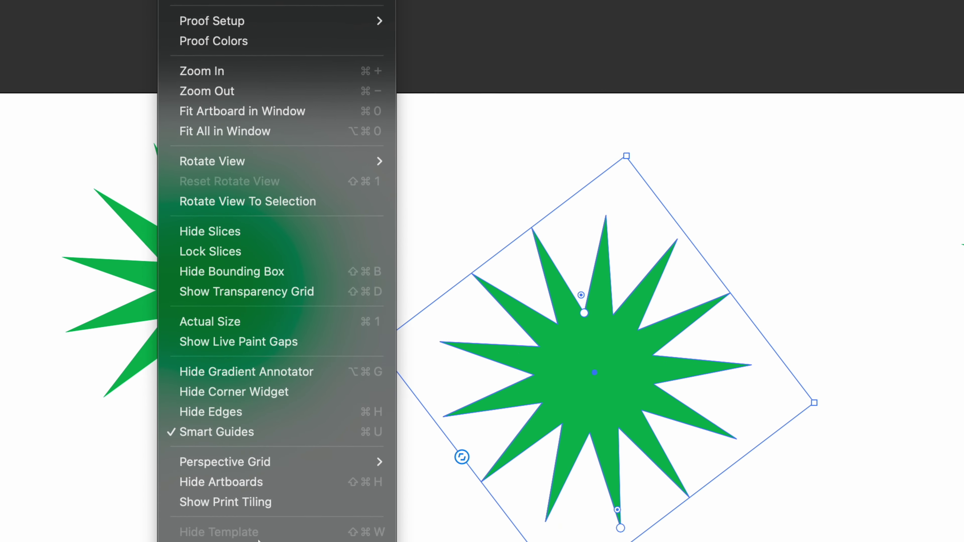
{"action": "mouse_move", "coordinate": [260, 540]}
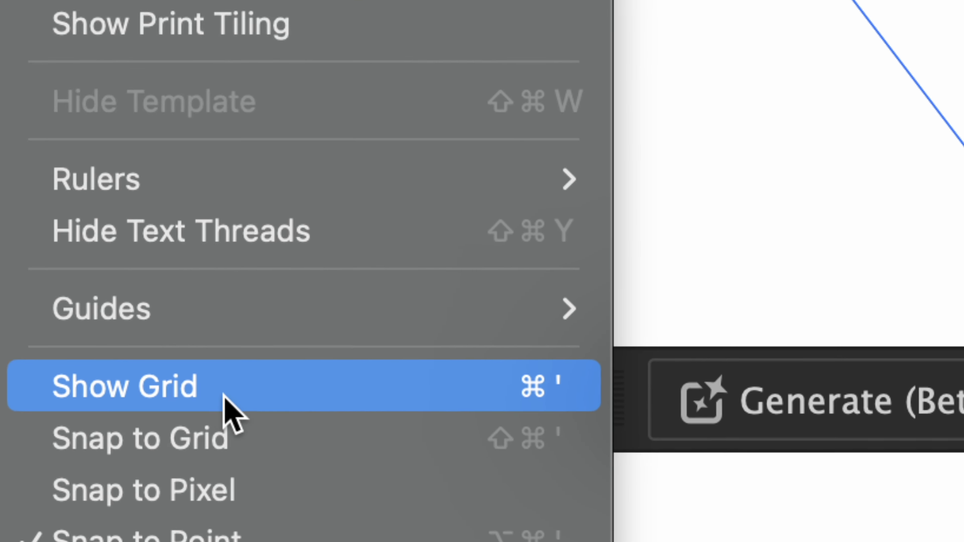
{"action": "left_click", "coordinate": [211, 402]}
{"action": "left_click", "coordinate": [512, 204]}
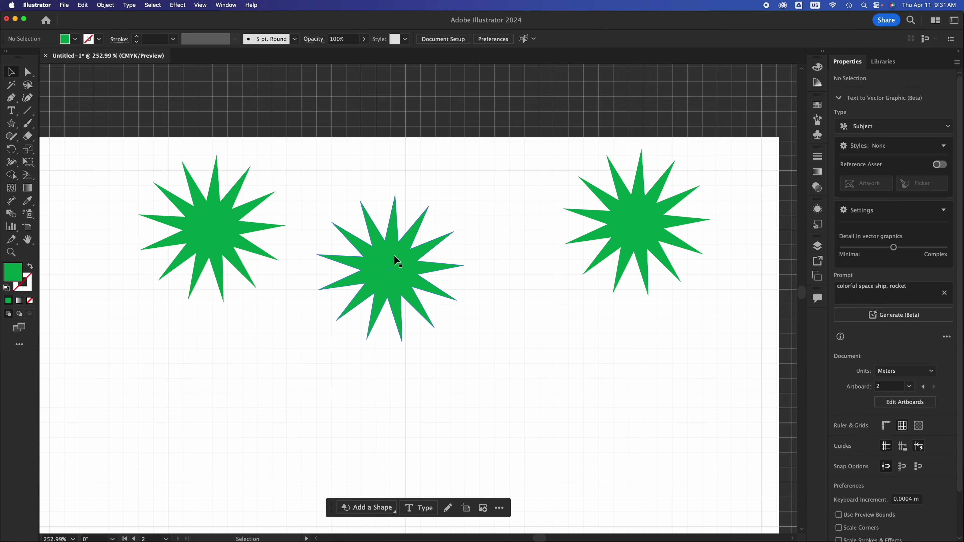
Step: Nudge the middle star up and turn on Snap to Grid
{"action": "left_click_drag", "start_coordinate": [395, 257], "coordinate": [414, 215]}
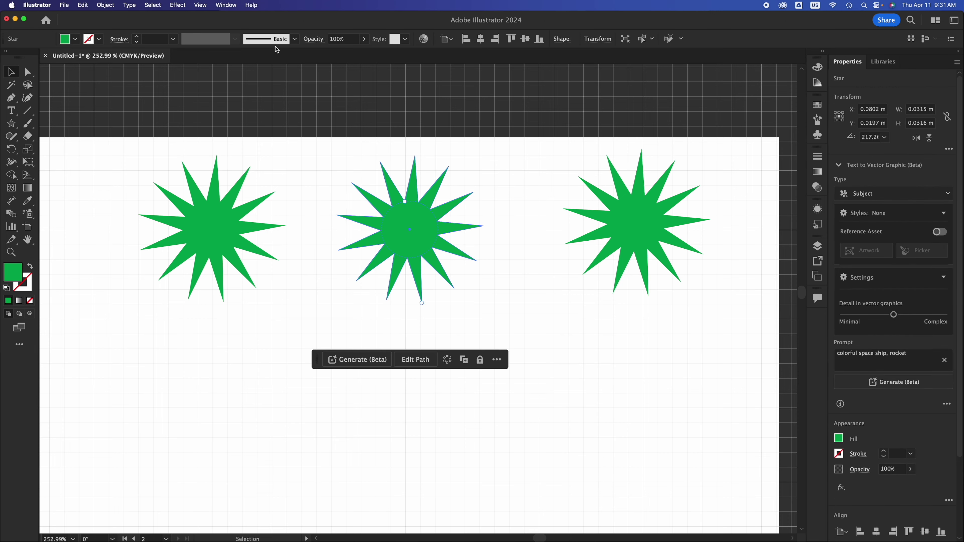
{"action": "left_click", "coordinate": [208, 3]}
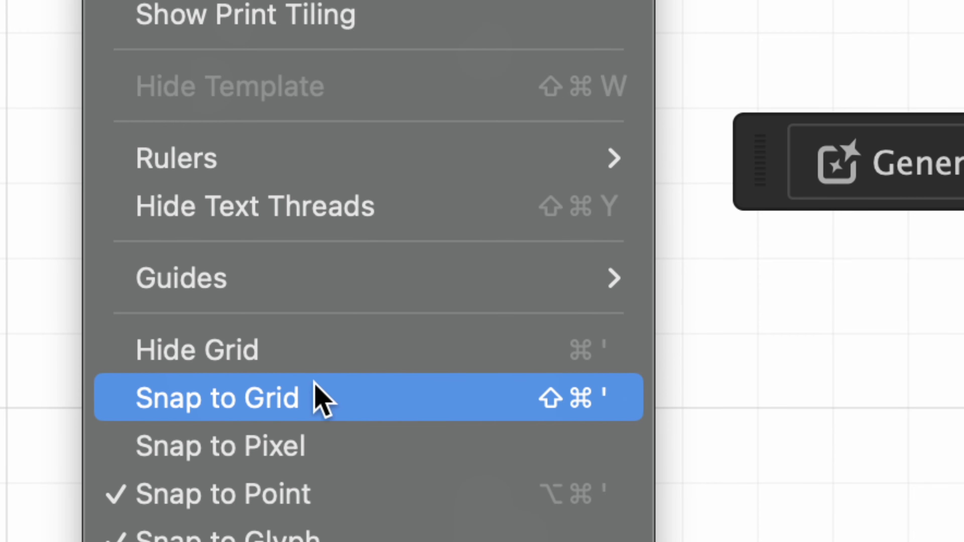
{"action": "left_click", "coordinate": [288, 402]}
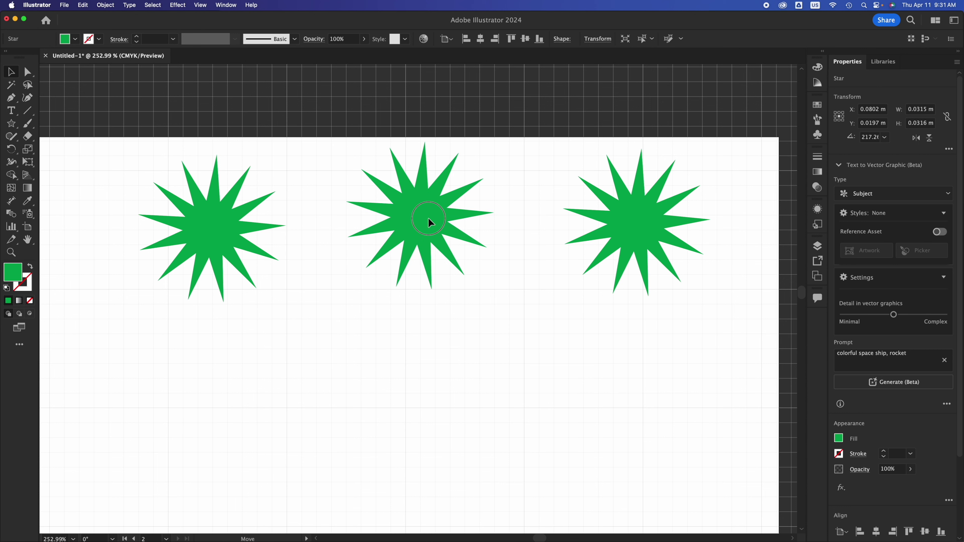
Step: Level the left and right stars with the middle star and shift the middle slightly left
{"action": "left_click", "coordinate": [429, 220]}
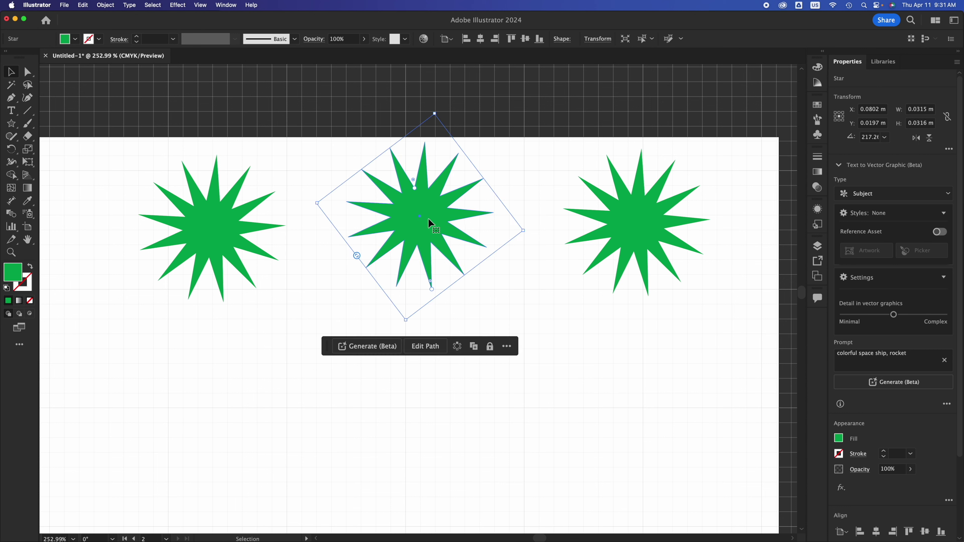
{"action": "left_click", "coordinate": [208, 227]}
{"action": "left_click_drag", "start_coordinate": [208, 252], "coordinate": [208, 239]}
{"action": "left_click_drag", "start_coordinate": [662, 236], "coordinate": [655, 230]}
{"action": "left_click", "coordinate": [437, 228]}
{"action": "left_click_drag", "start_coordinate": [436, 228], "coordinate": [423, 235]}
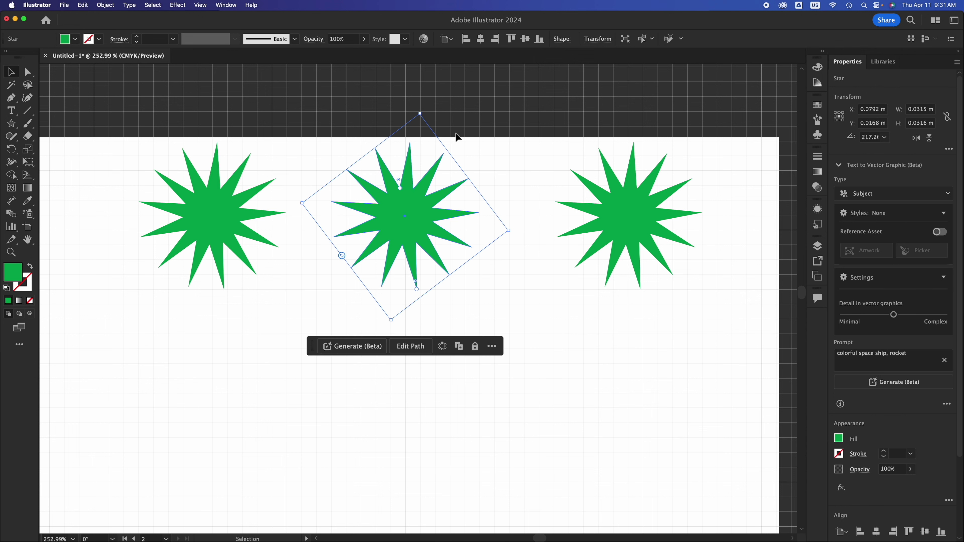
Step: Hide the grid and deselect the star
{"action": "left_click", "coordinate": [211, 5]}
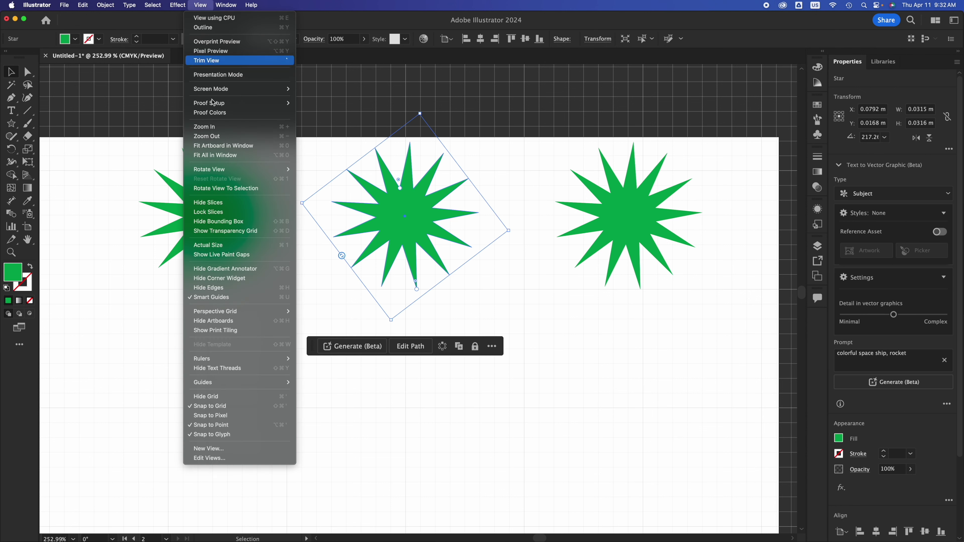
{"action": "left_click", "coordinate": [236, 402]}
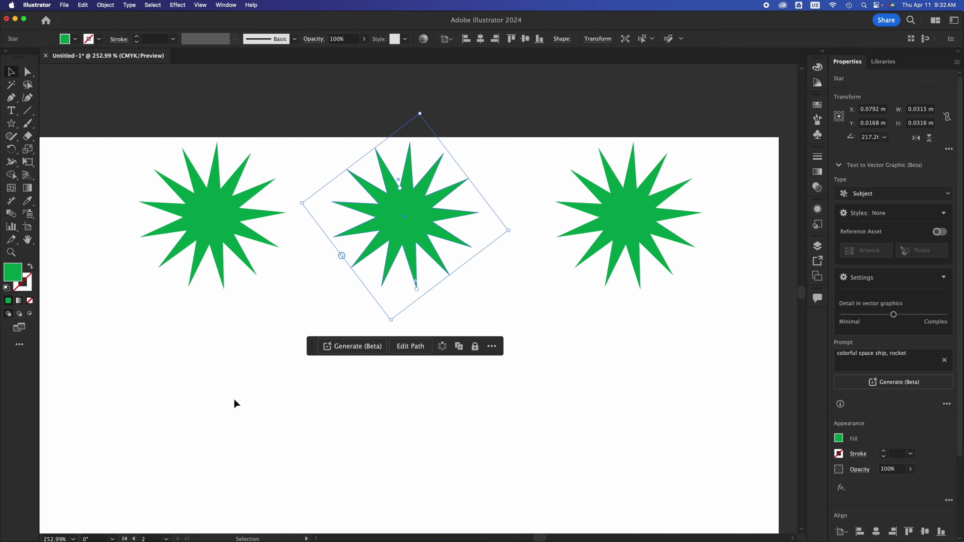
{"action": "left_click", "coordinate": [239, 392]}
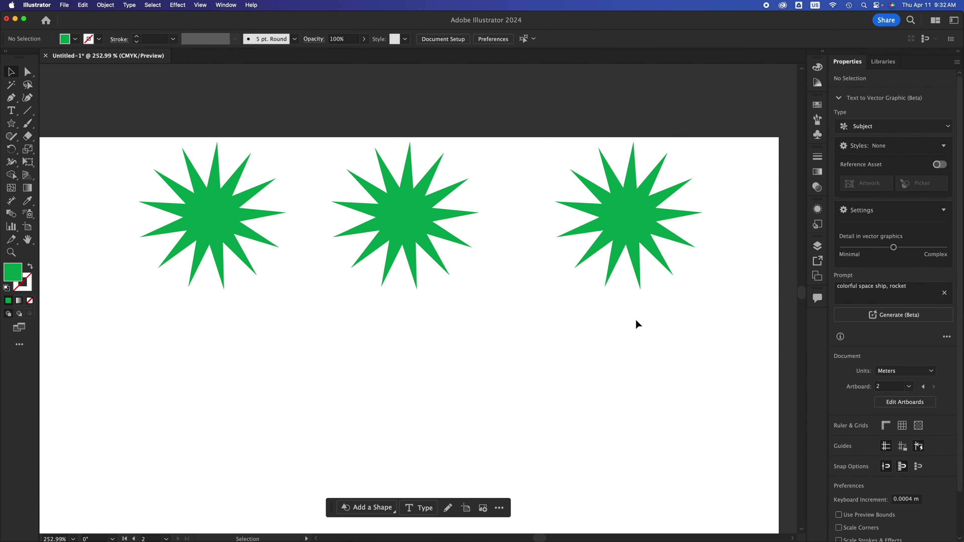
Step: Select all three stars and group them with Cmd+G
{"action": "left_click_drag", "start_coordinate": [667, 344], "coordinate": [200, 172]}
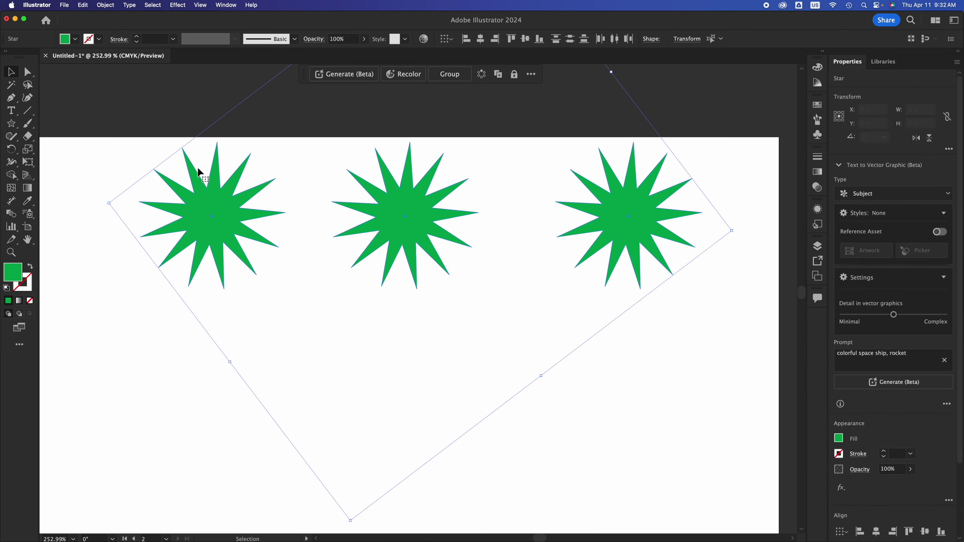
{"action": "key", "text": "super+g"}
{"action": "left_click", "coordinate": [625, 254]}
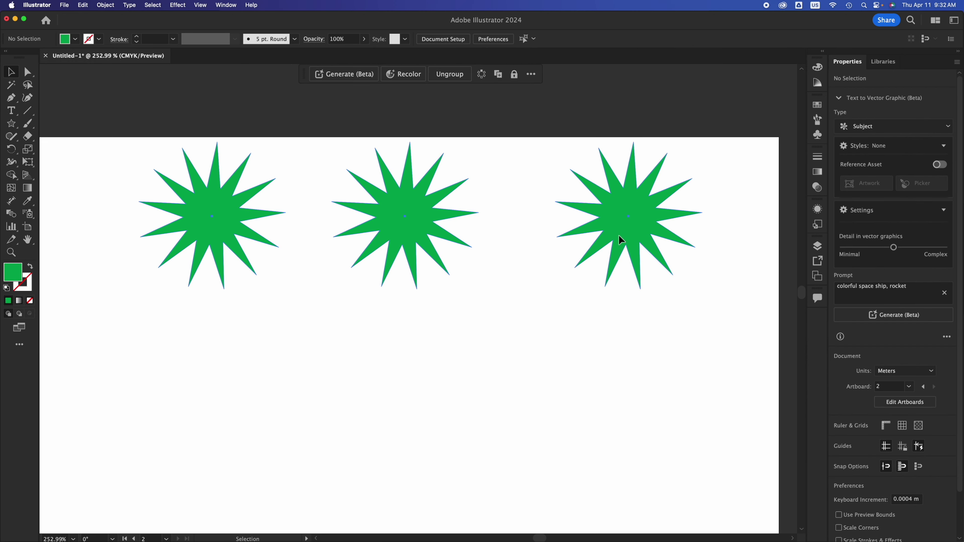
Step: Move the star group down and left on the artboard
{"action": "left_click", "coordinate": [631, 225]}
{"action": "left_click_drag", "start_coordinate": [632, 224], "coordinate": [597, 375]}
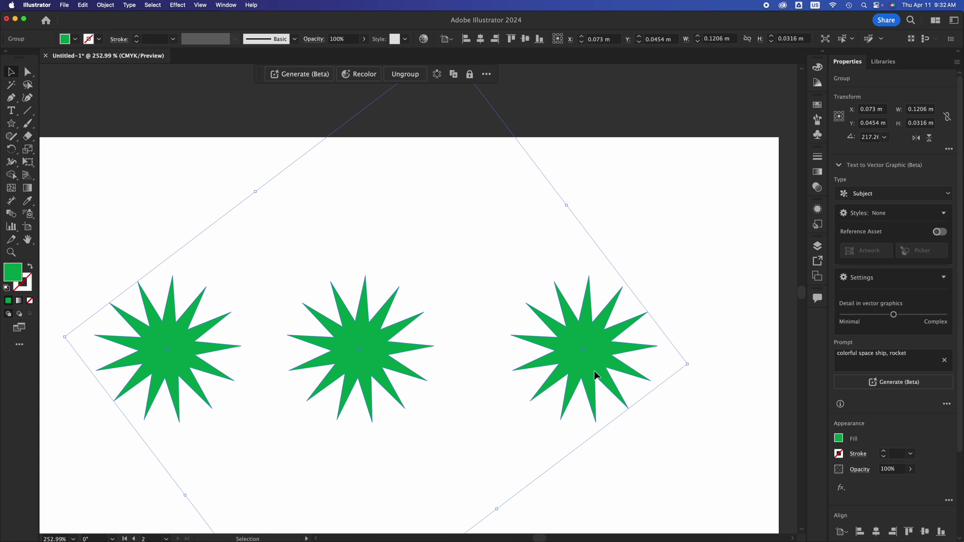
{"action": "left_click", "coordinate": [650, 455]}
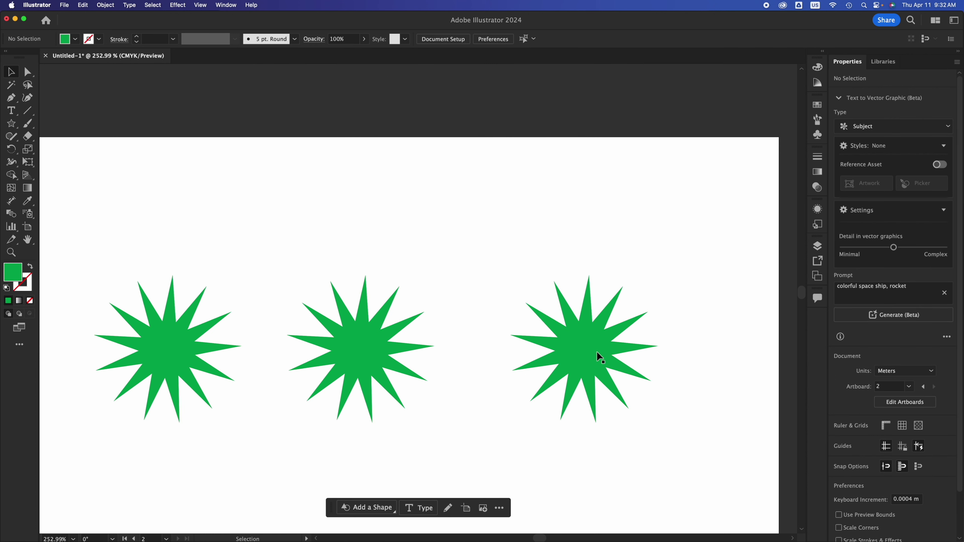
{"action": "left_click", "coordinate": [596, 353]}
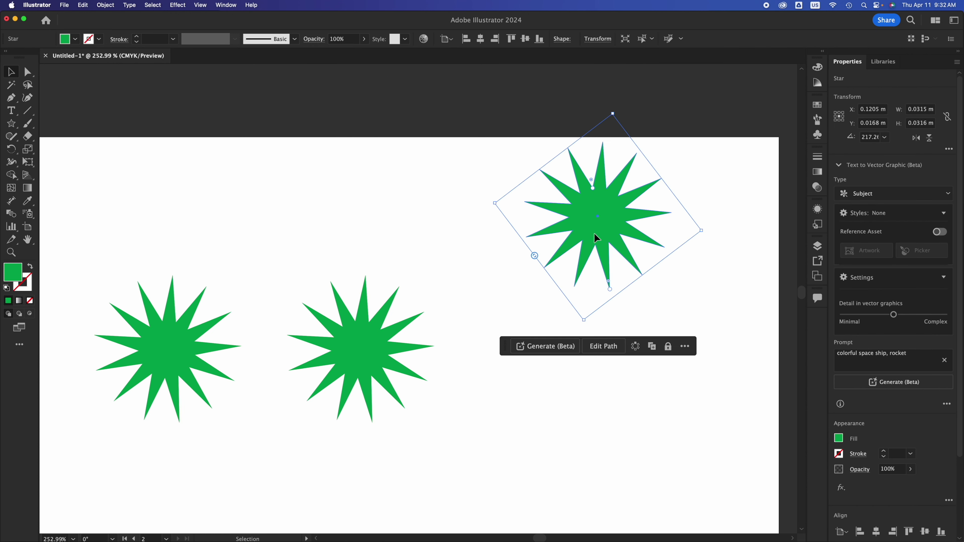
{"action": "scroll", "coordinate": [595, 234], "scroll_direction": "down", "scroll_amount": 5}
Step: Fit the cat artboard in the window and zoom in to inspect the cat's face
{"action": "scroll", "coordinate": [594, 234], "scroll_direction": "right", "scroll_amount": 5}
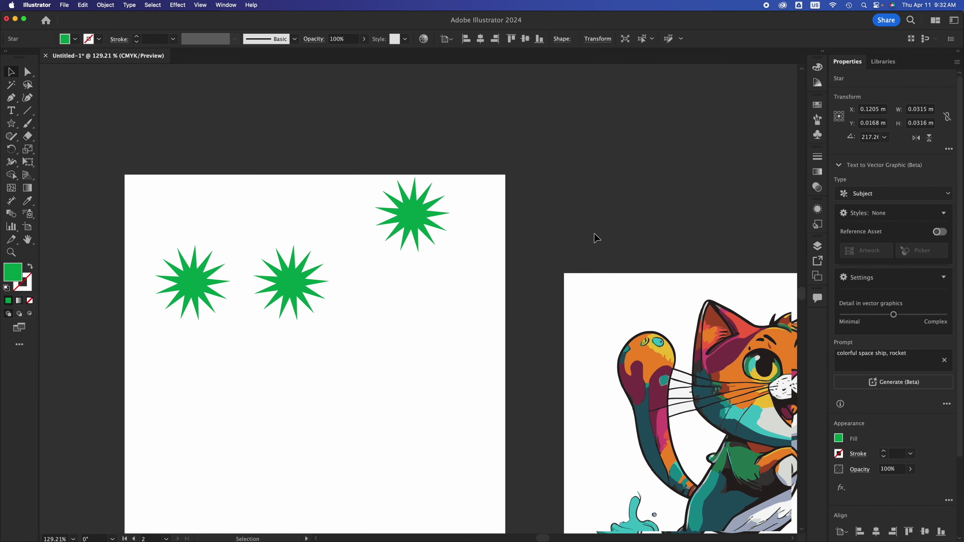
{"action": "key", "text": "super+0"}
{"action": "left_click", "coordinate": [511, 357]}
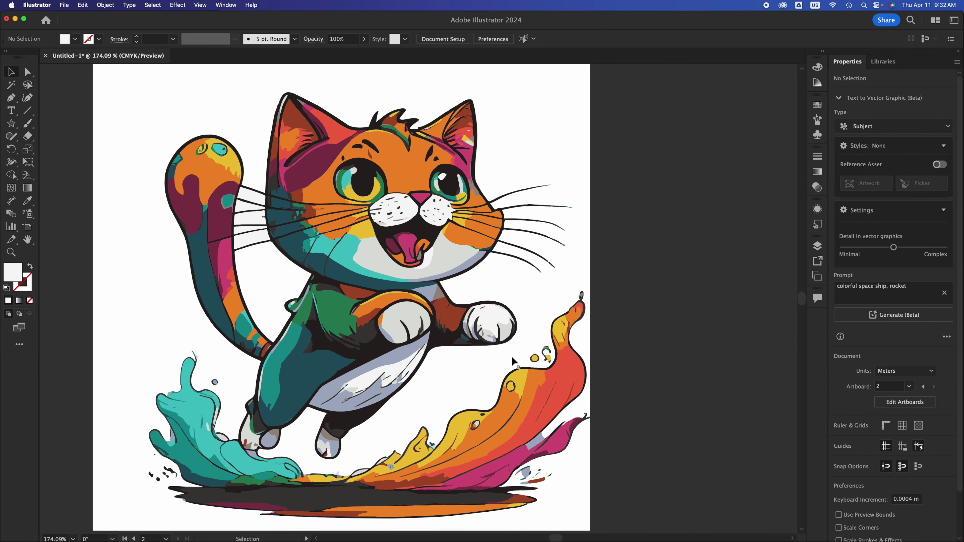
{"action": "key", "text": "super+equal"}
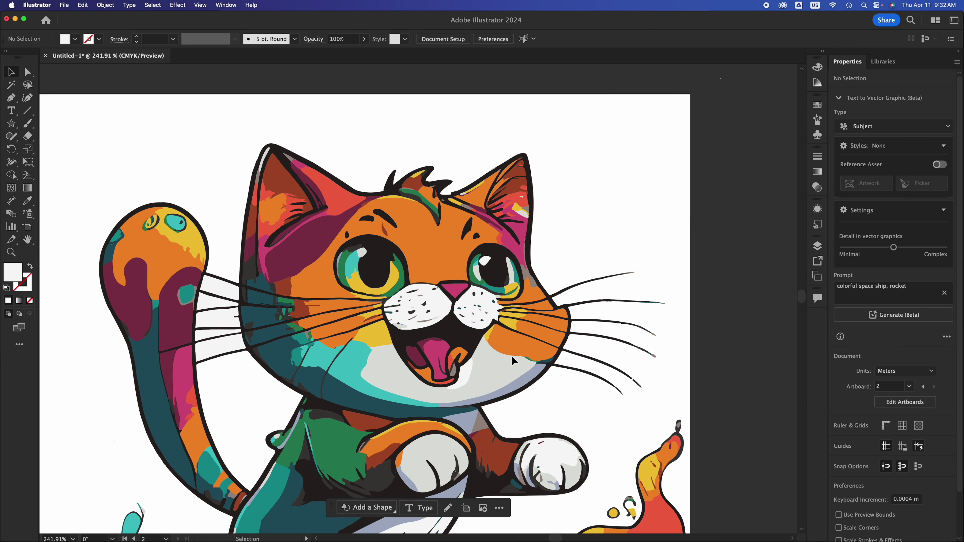
{"action": "key", "text": "super+equal"}
{"action": "key", "text": "super+equal"}
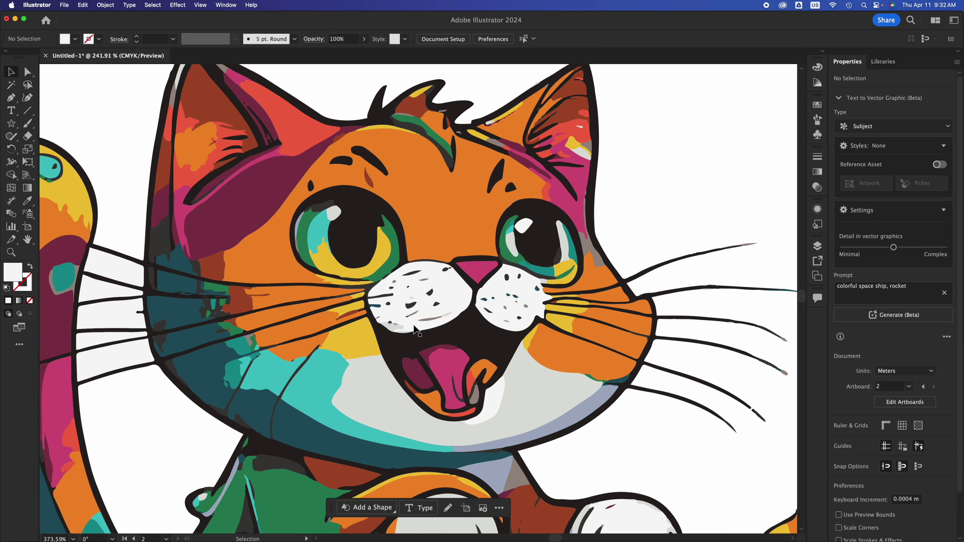
{"action": "key", "text": "super+equal"}
{"action": "key", "text": "super+equal"}
{"action": "key", "text": "super+equal"}
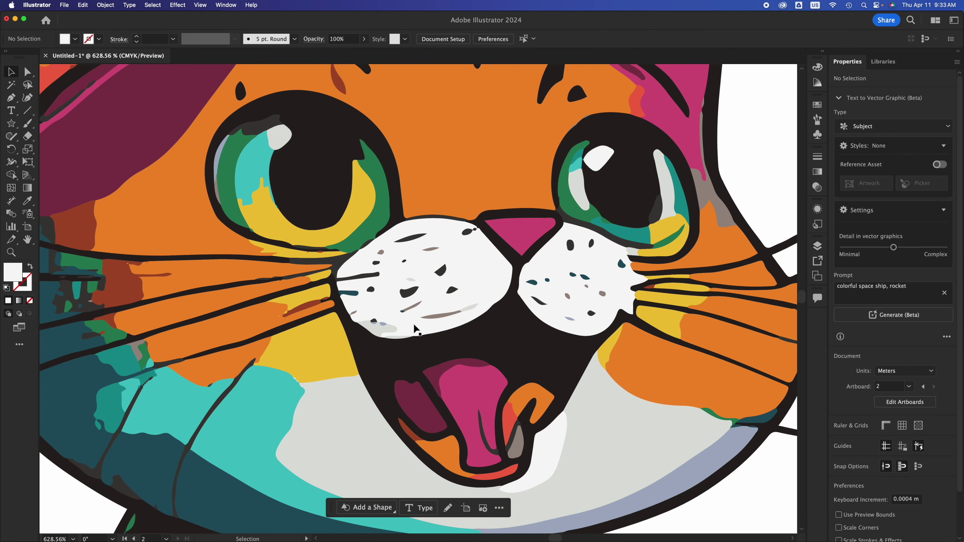
{"action": "scroll", "coordinate": [416, 329], "scroll_direction": "down", "scroll_amount": 2}
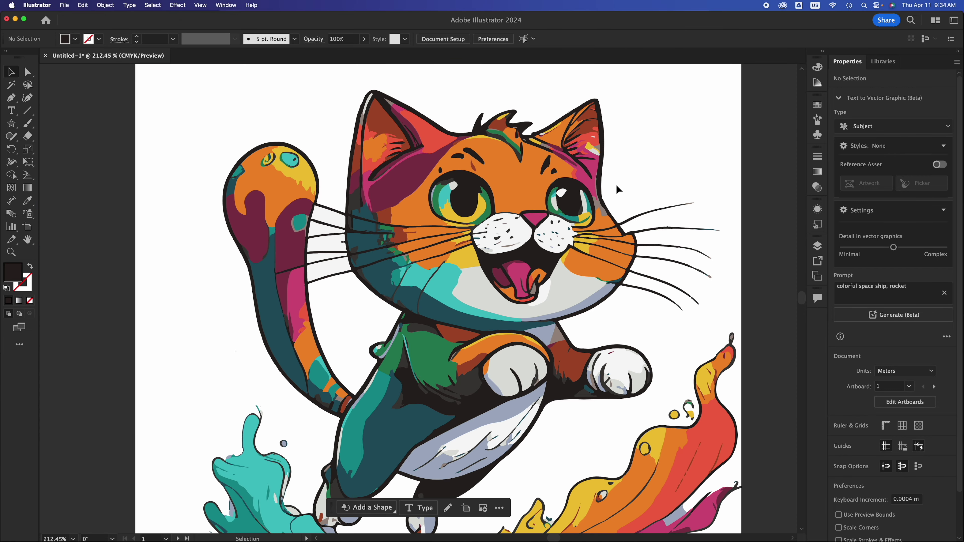
{"action": "key", "text": "super+equal"}
{"action": "key", "text": "super+equal"}
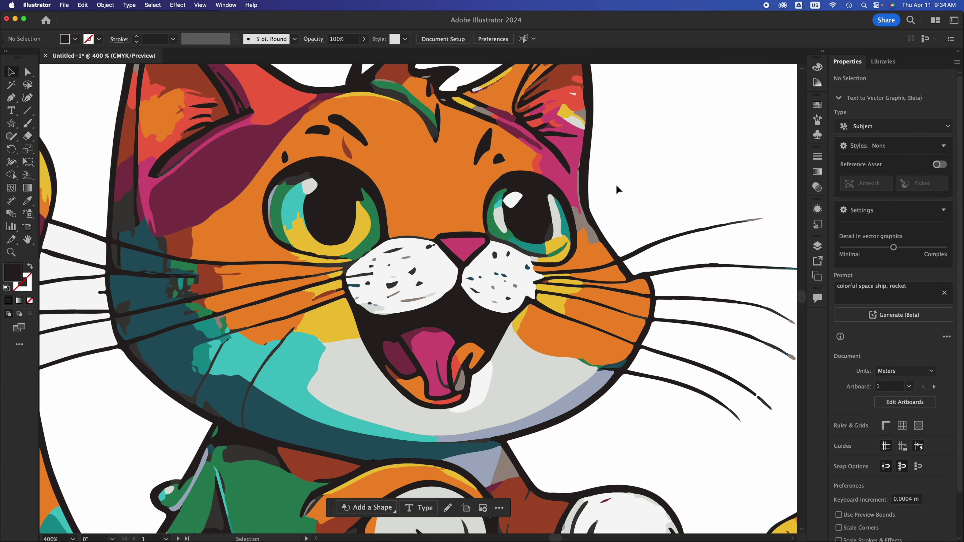
{"action": "key", "text": "super+0"}
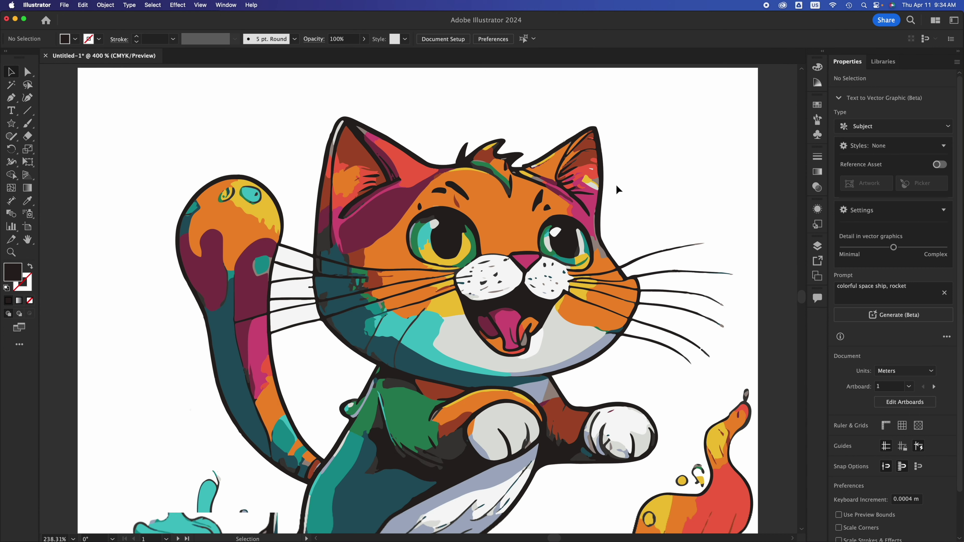
Step: Marquee-select the whole cat and group it, test a nudge, undo it, then reselect it
{"action": "left_click_drag", "start_coordinate": [669, 120], "coordinate": [167, 470]}
{"action": "key", "text": "super+g"}
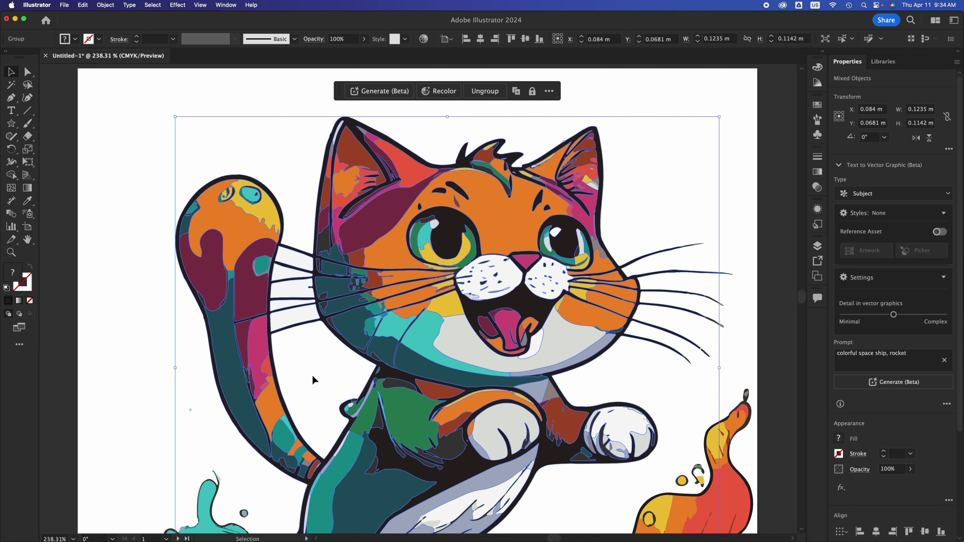
{"action": "left_click", "coordinate": [669, 89]}
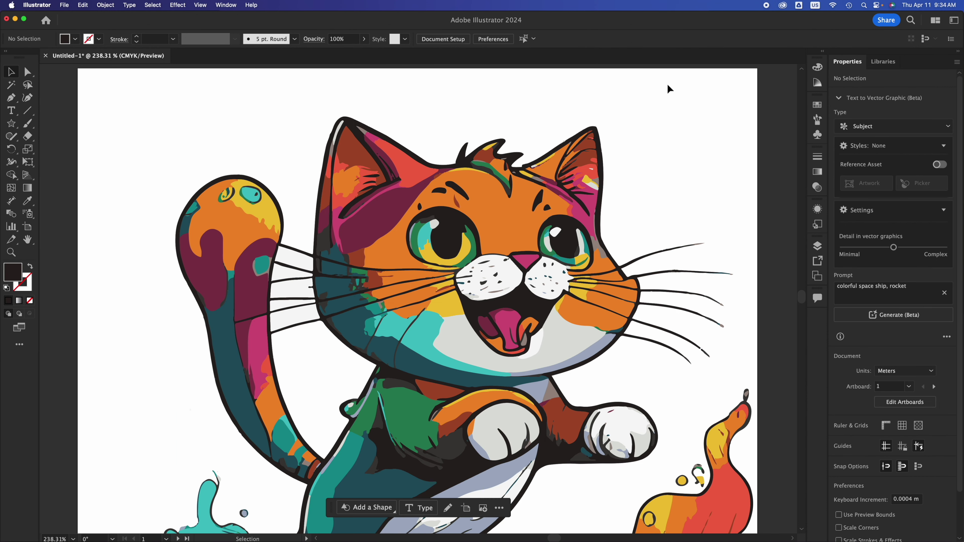
{"action": "left_click", "coordinate": [580, 195]}
{"action": "key", "text": "shift+Up"}
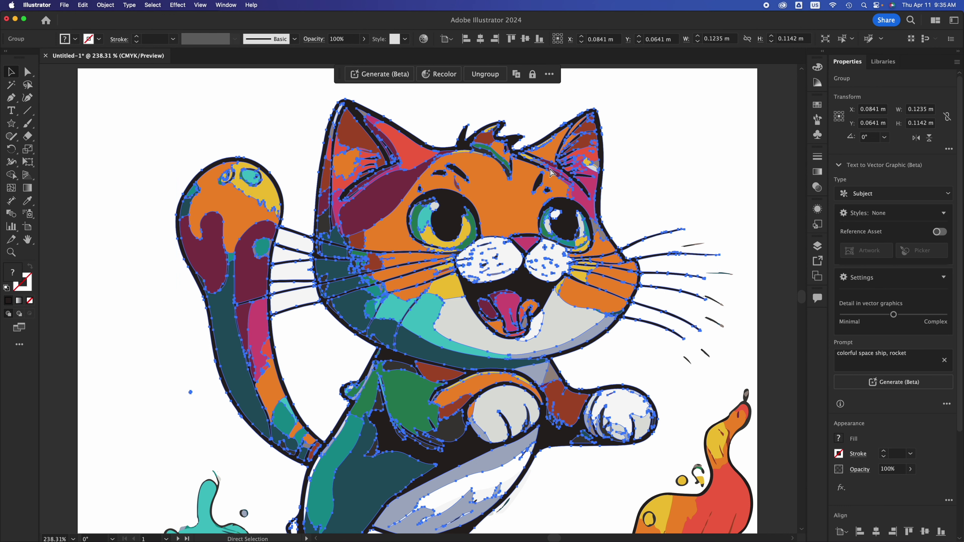
{"action": "key", "text": "super+z"}
{"action": "left_click", "coordinate": [671, 89]}
{"action": "left_click_drag", "start_coordinate": [671, 90], "coordinate": [174, 478]}
Step: Select the cat's pink nose, undoing an accidental move onto the forehead
{"action": "left_click", "coordinate": [628, 96]}
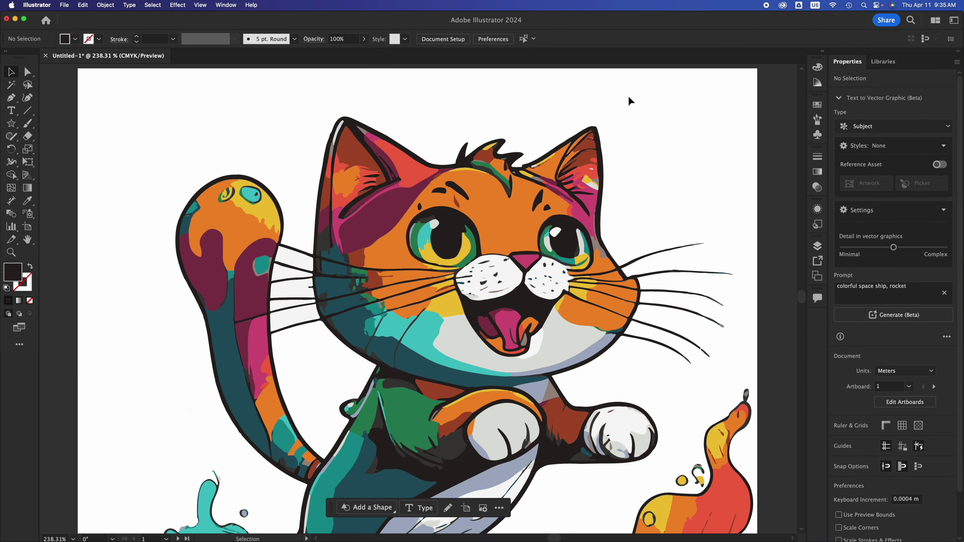
{"action": "left_click", "coordinate": [509, 224]}
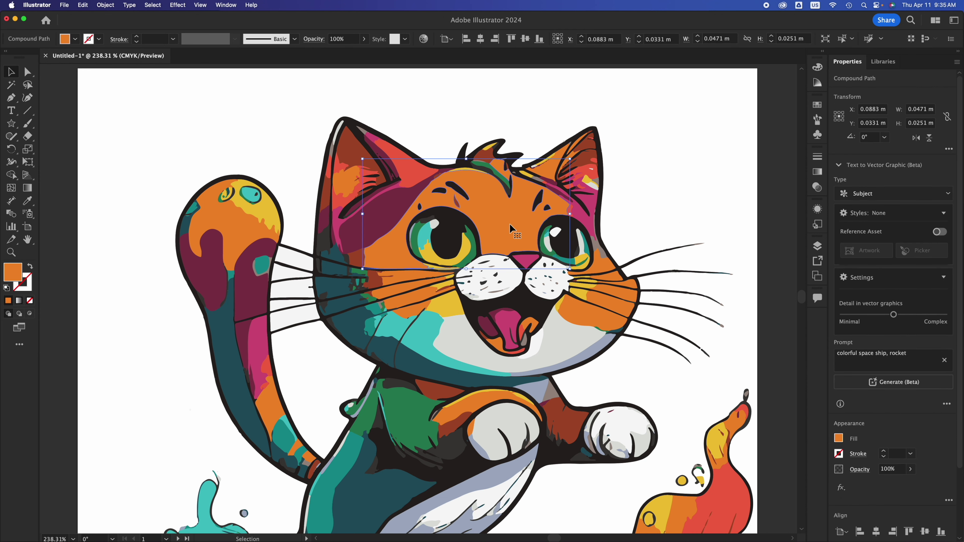
{"action": "scroll", "coordinate": [509, 223], "scroll_direction": "up", "scroll_amount": 5}
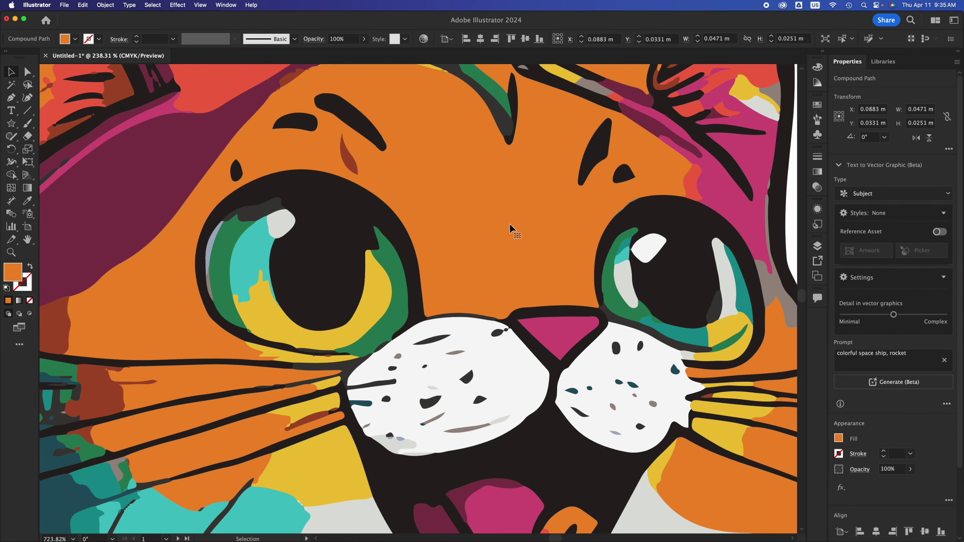
{"action": "left_click", "coordinate": [561, 339]}
{"action": "left_click_drag", "start_coordinate": [561, 340], "coordinate": [517, 224]}
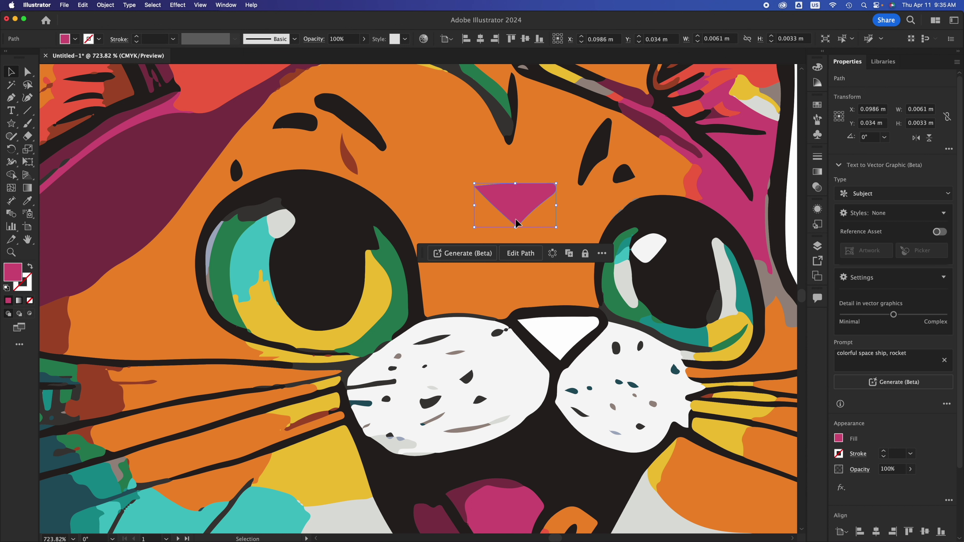
{"action": "key", "text": "super+z"}
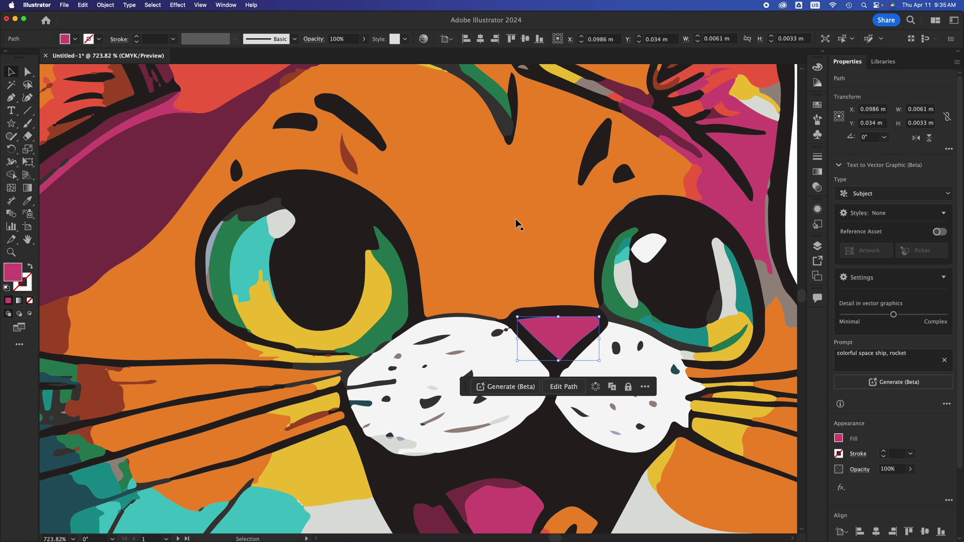
Step: Change the nose fill to a deeper crimson in the Color Picker, then deselect
{"action": "double_click", "coordinate": [13, 270]}
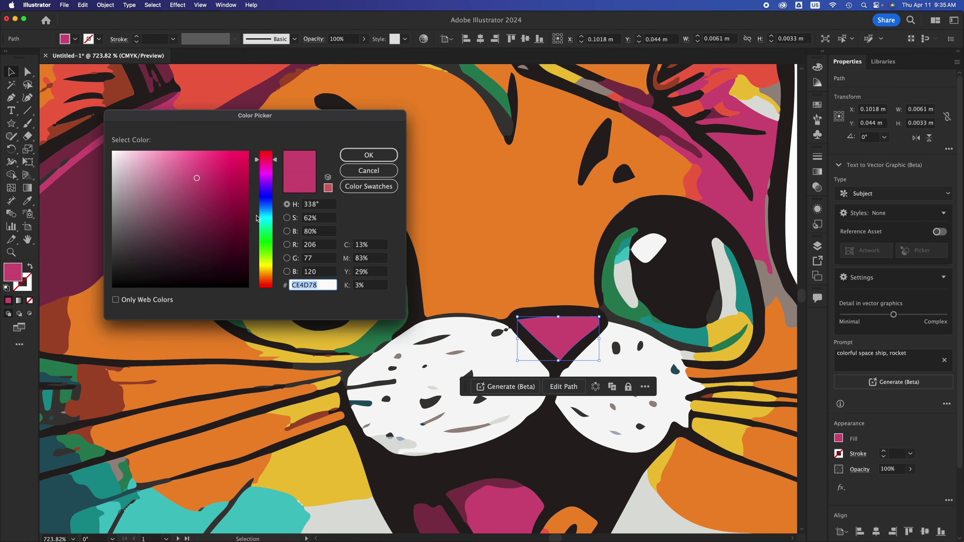
{"action": "left_click", "coordinate": [240, 183]}
{"action": "left_click", "coordinate": [369, 155]}
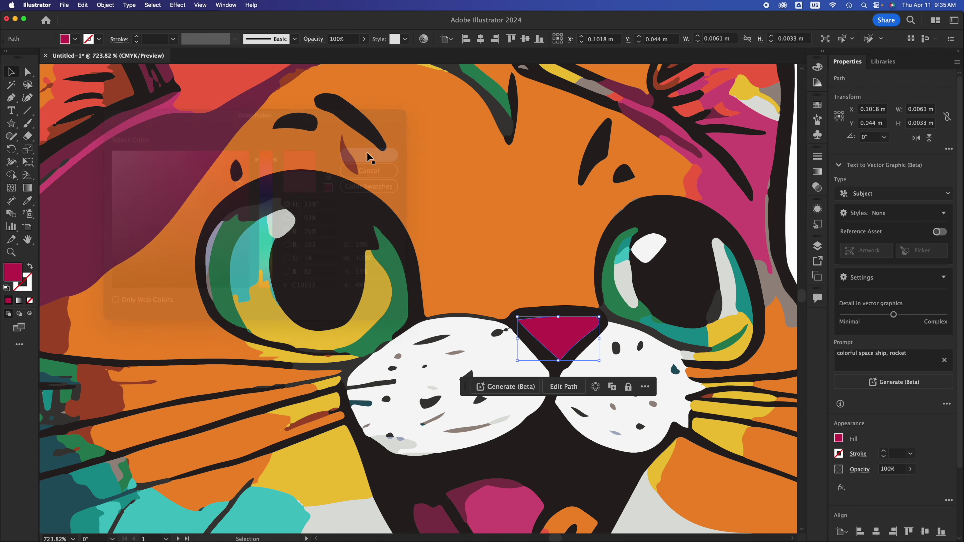
{"action": "left_click", "coordinate": [790, 197]}
{"action": "scroll", "coordinate": [790, 198], "scroll_direction": "down", "scroll_amount": 10}
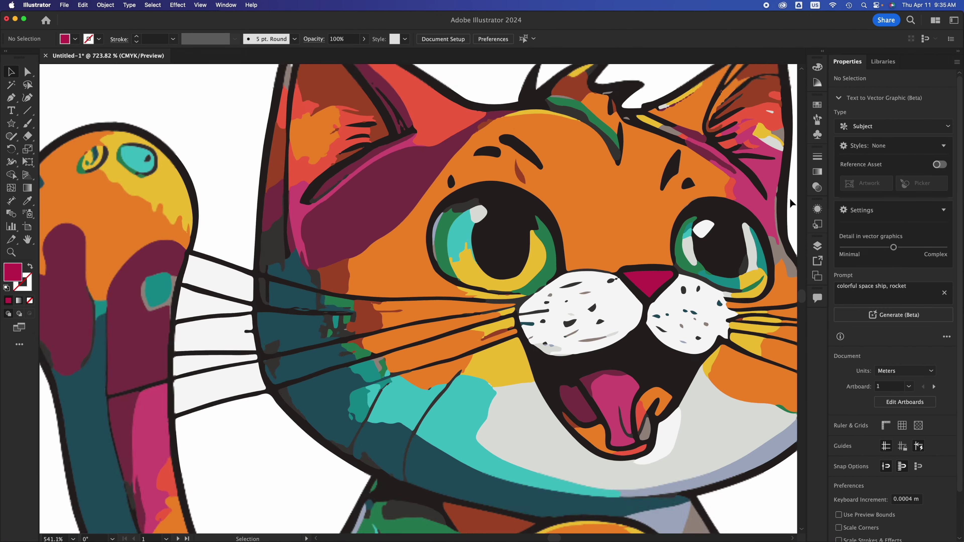
{"action": "scroll", "coordinate": [505, 237], "scroll_direction": "right", "scroll_amount": 5}
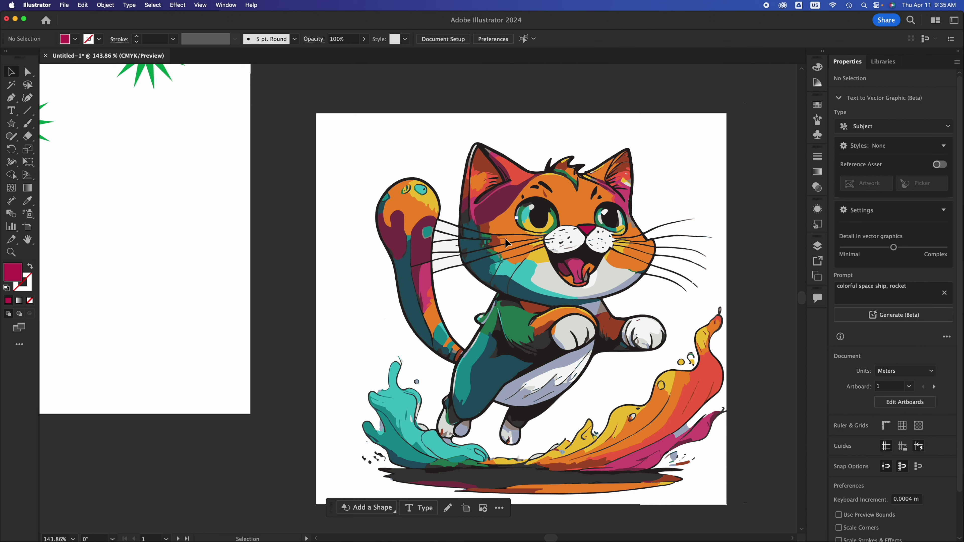